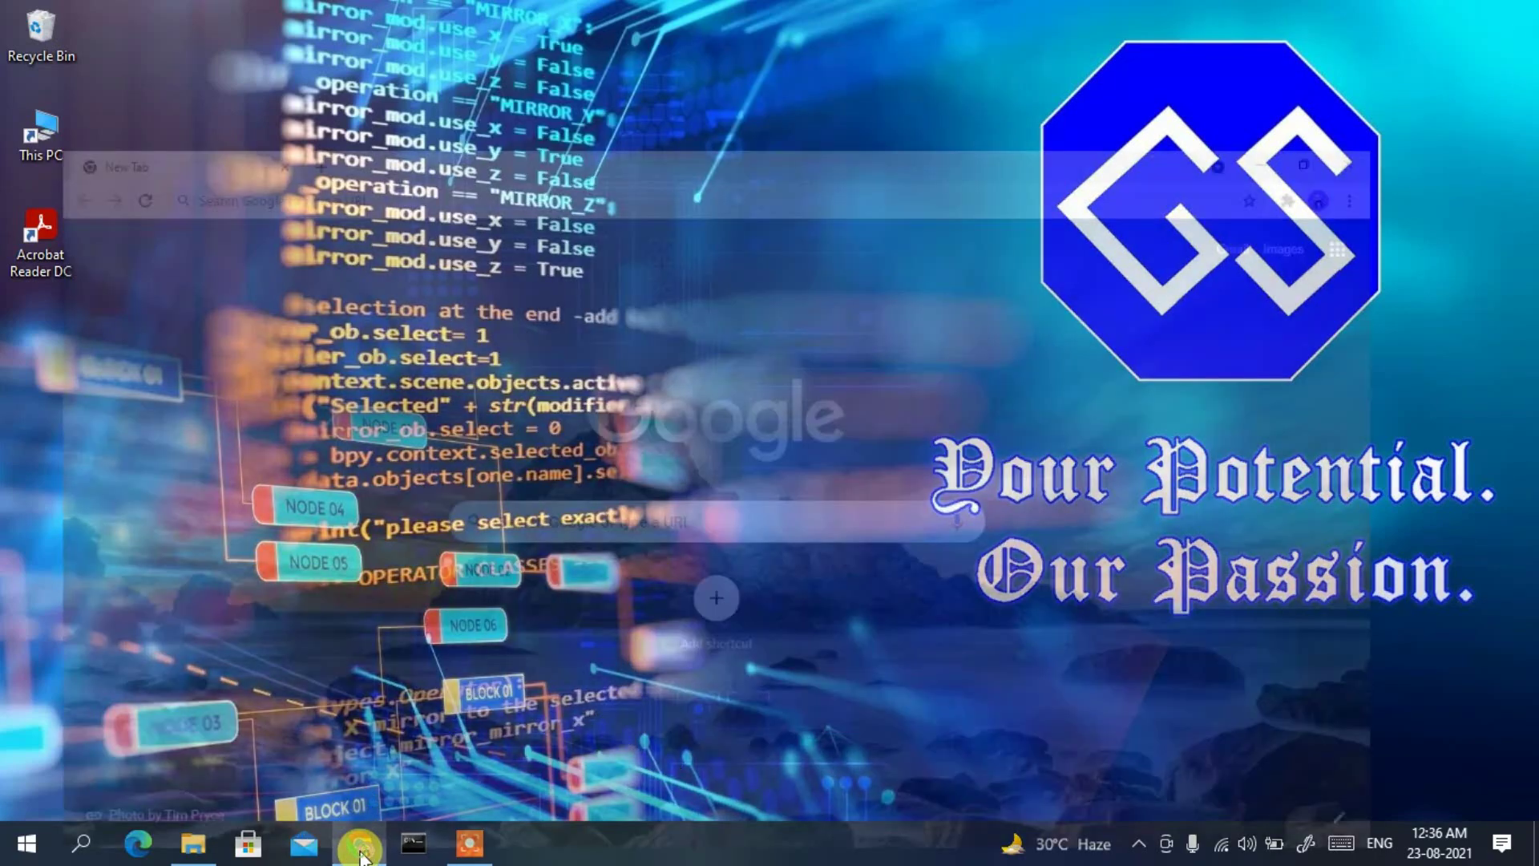
# Search Google for 'mingw distro' from the Chrome address bar.
pyautogui.click(601, 54)
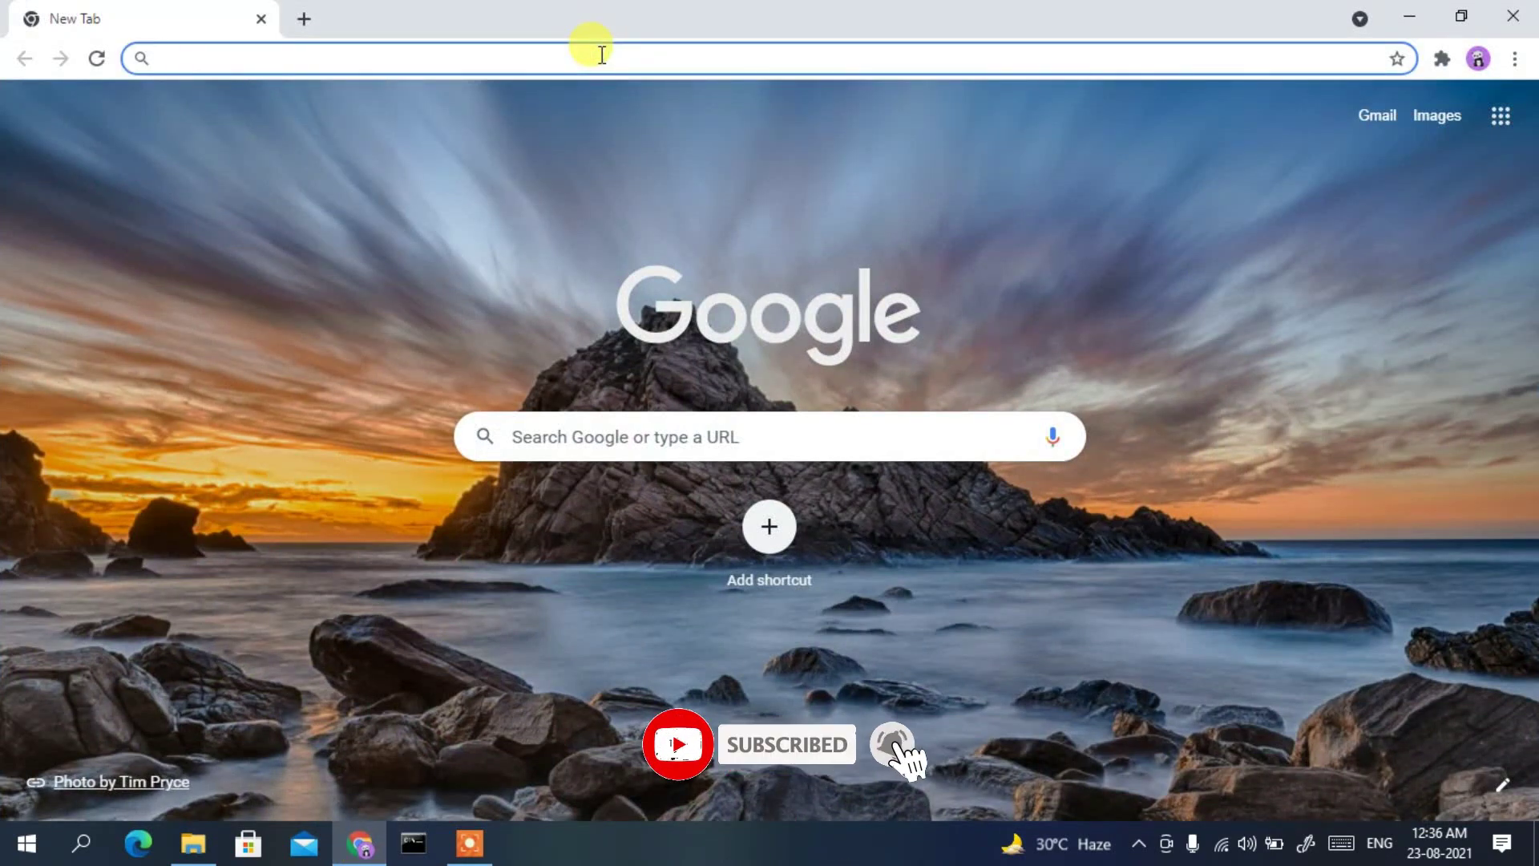
pyautogui.write('mingw distr')
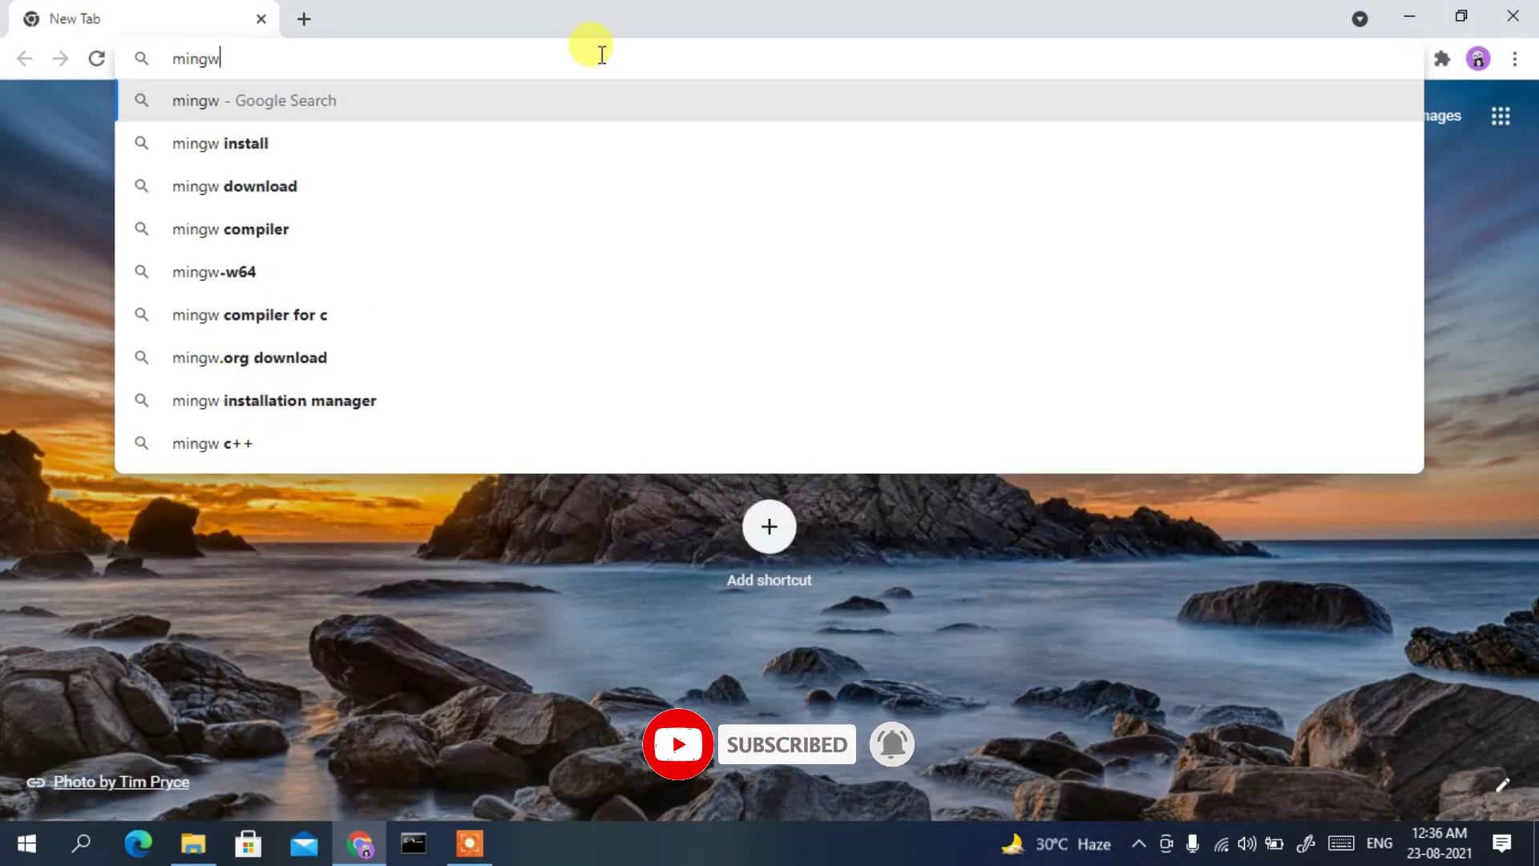
pyautogui.write('o')
pyautogui.press('Return')
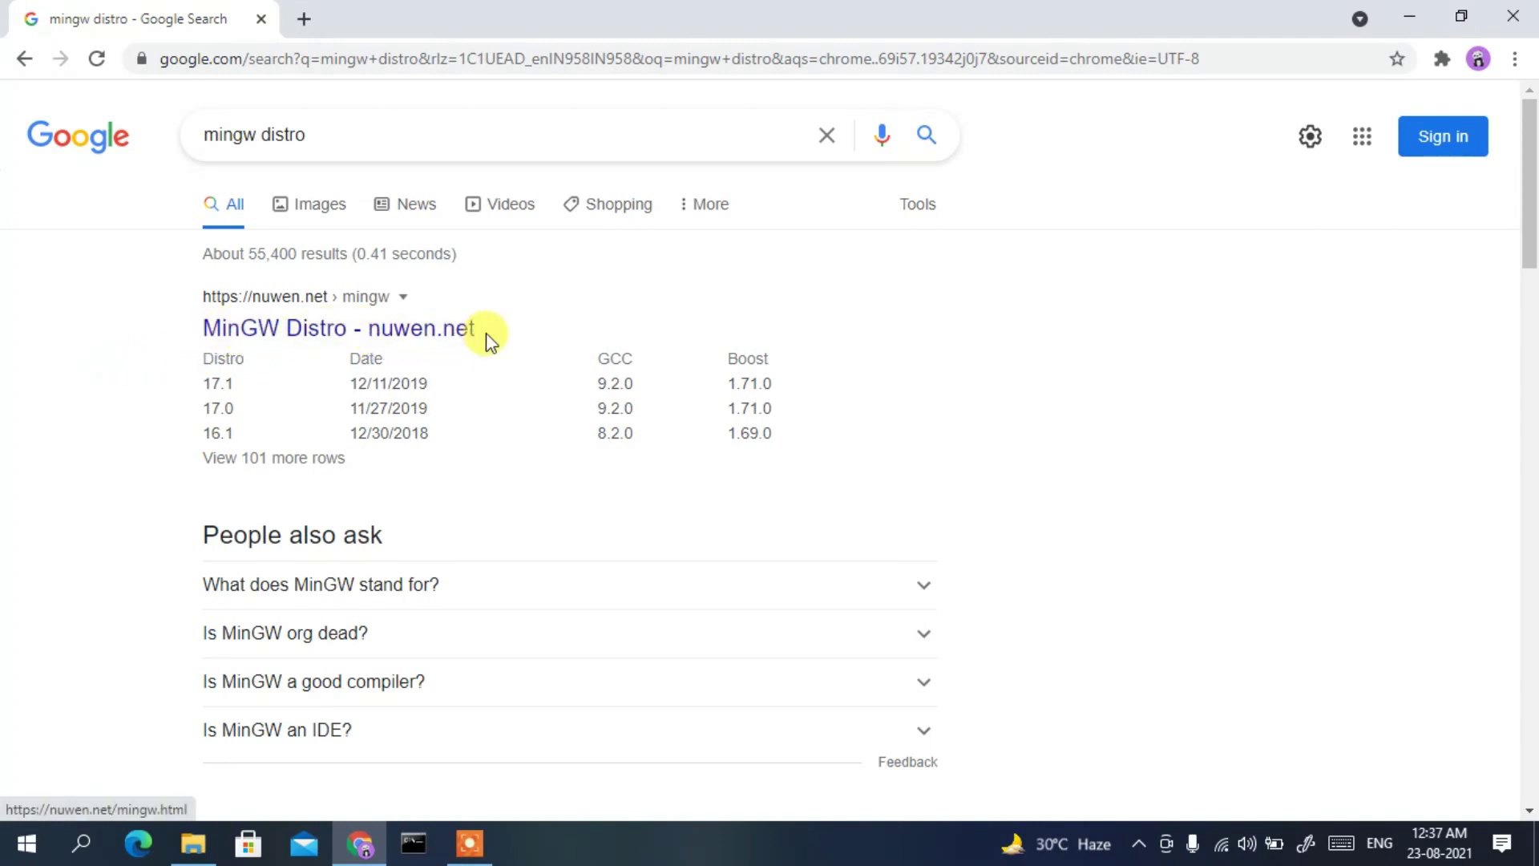
# Open the MinGW Distro - nuwen.net page from the search results.
pyautogui.click(343, 328)
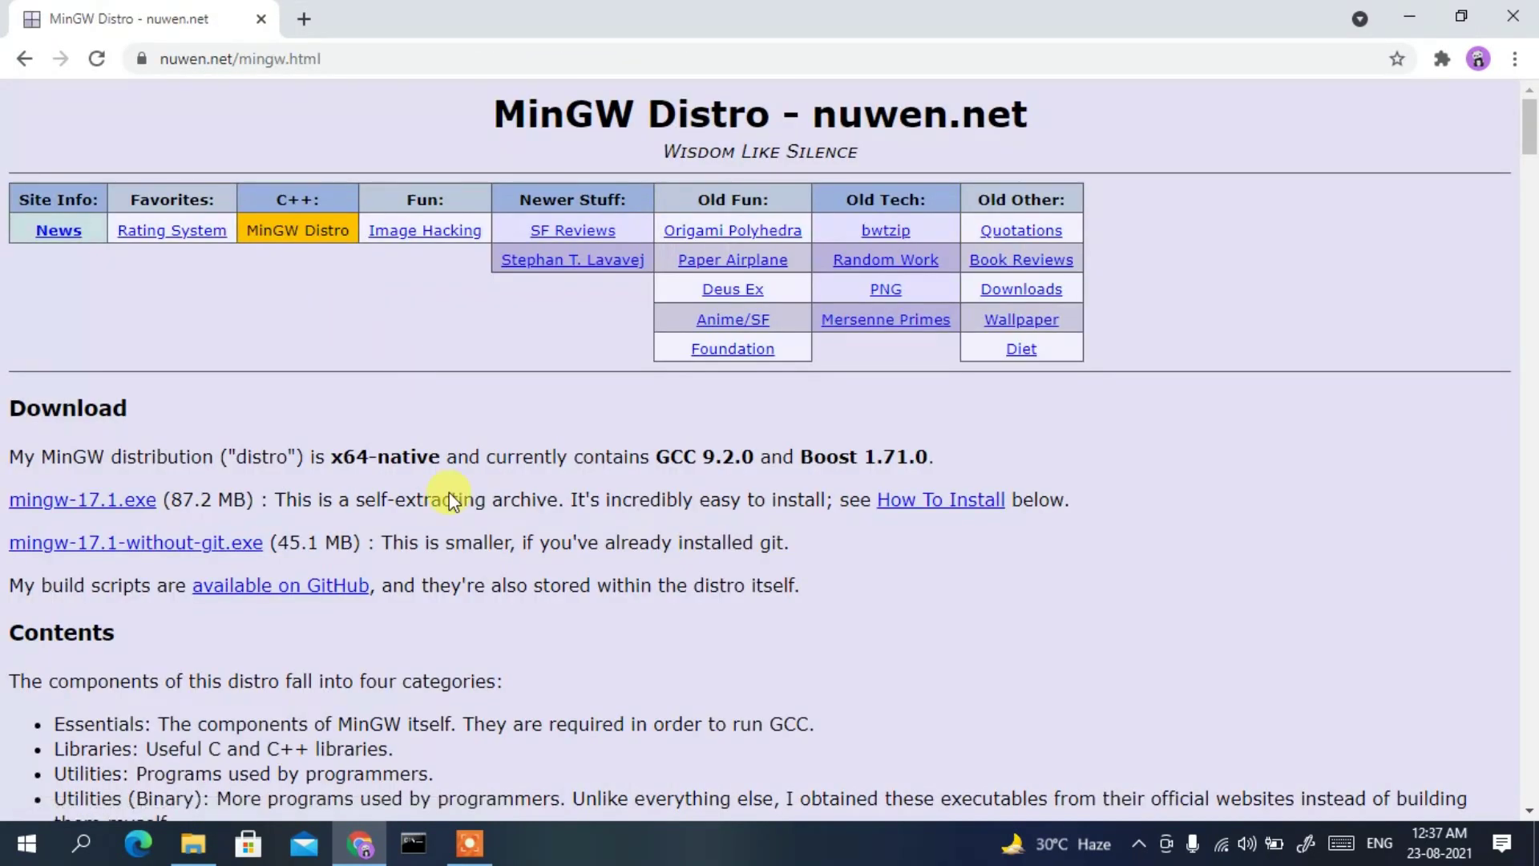
pyautogui.moveTo(518, 136); pyautogui.dragTo(1039, 131)
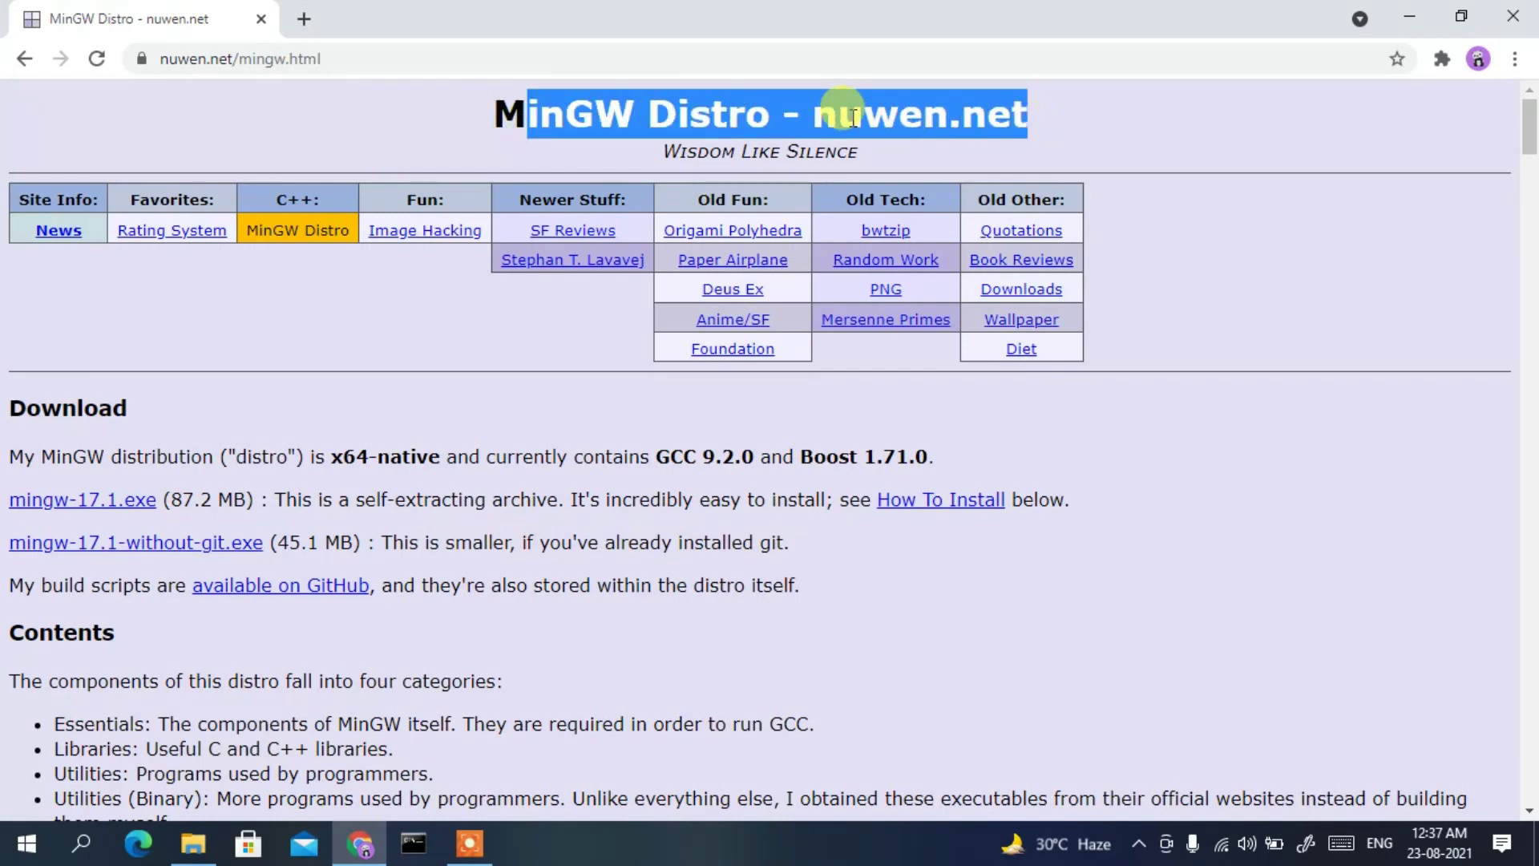
pyautogui.click(829, 120)
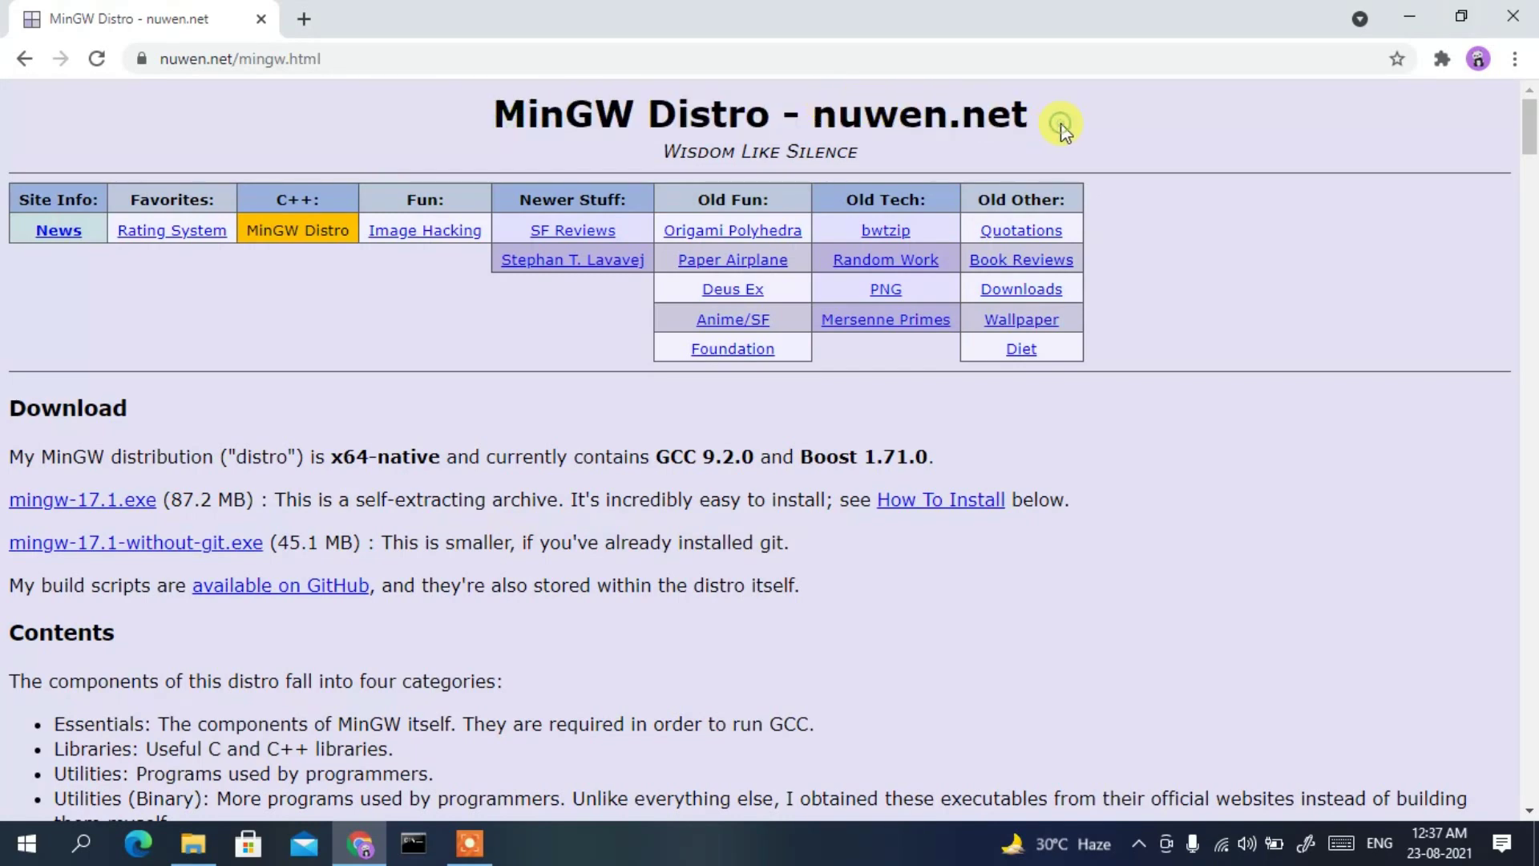
# Download the 45.1 MB mingw-17.1-without-git.exe and view its progress on the downloads page.
pyautogui.scroll(-3, 467, 481)
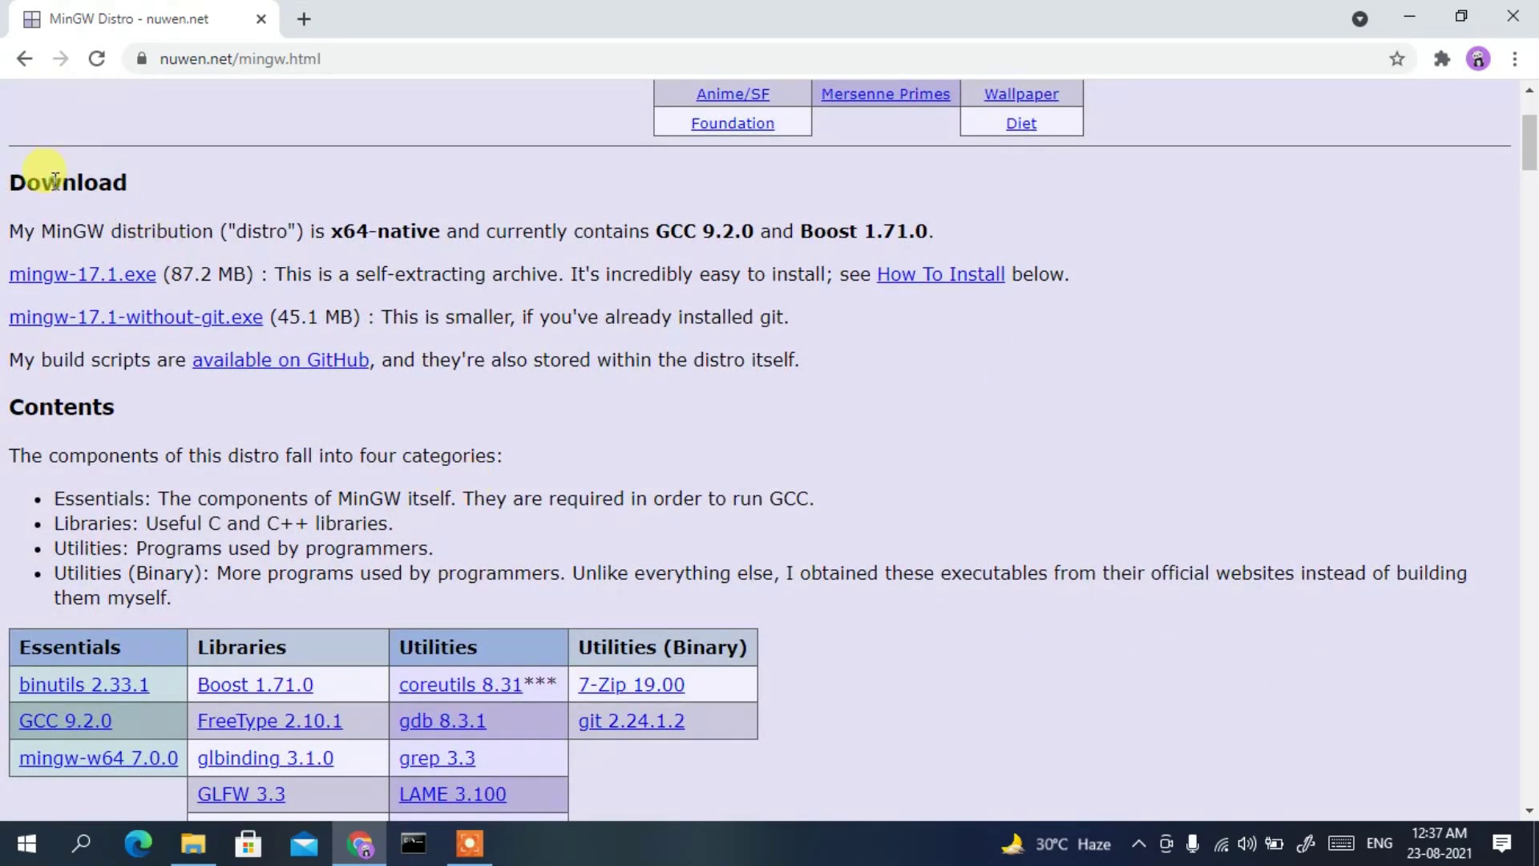
pyautogui.moveTo(4, 190); pyautogui.dragTo(95, 212)
pyautogui.click(203, 199)
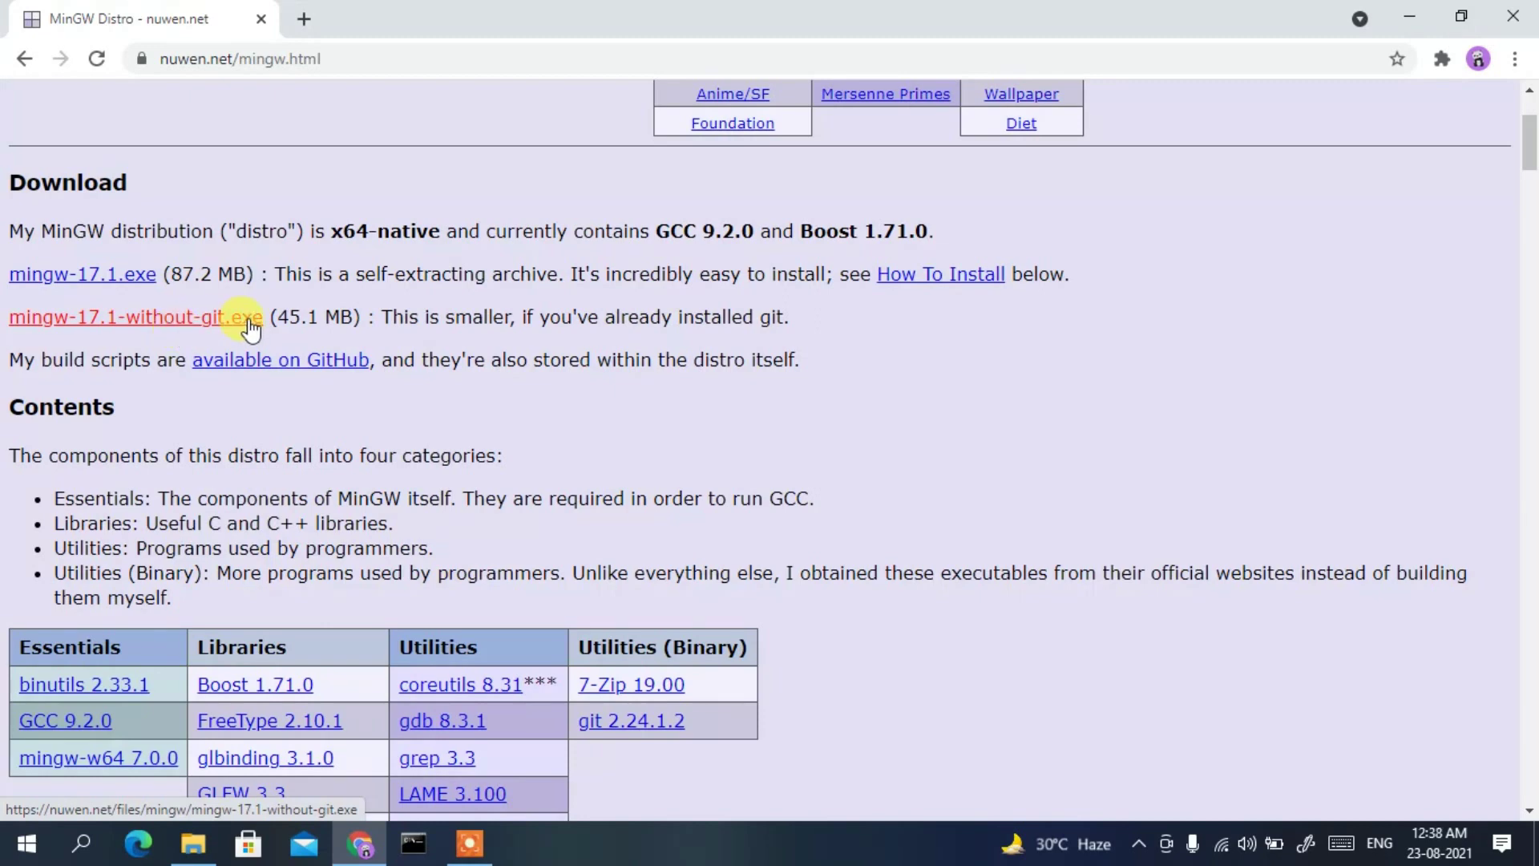
pyautogui.moveTo(267, 316); pyautogui.dragTo(312, 316)
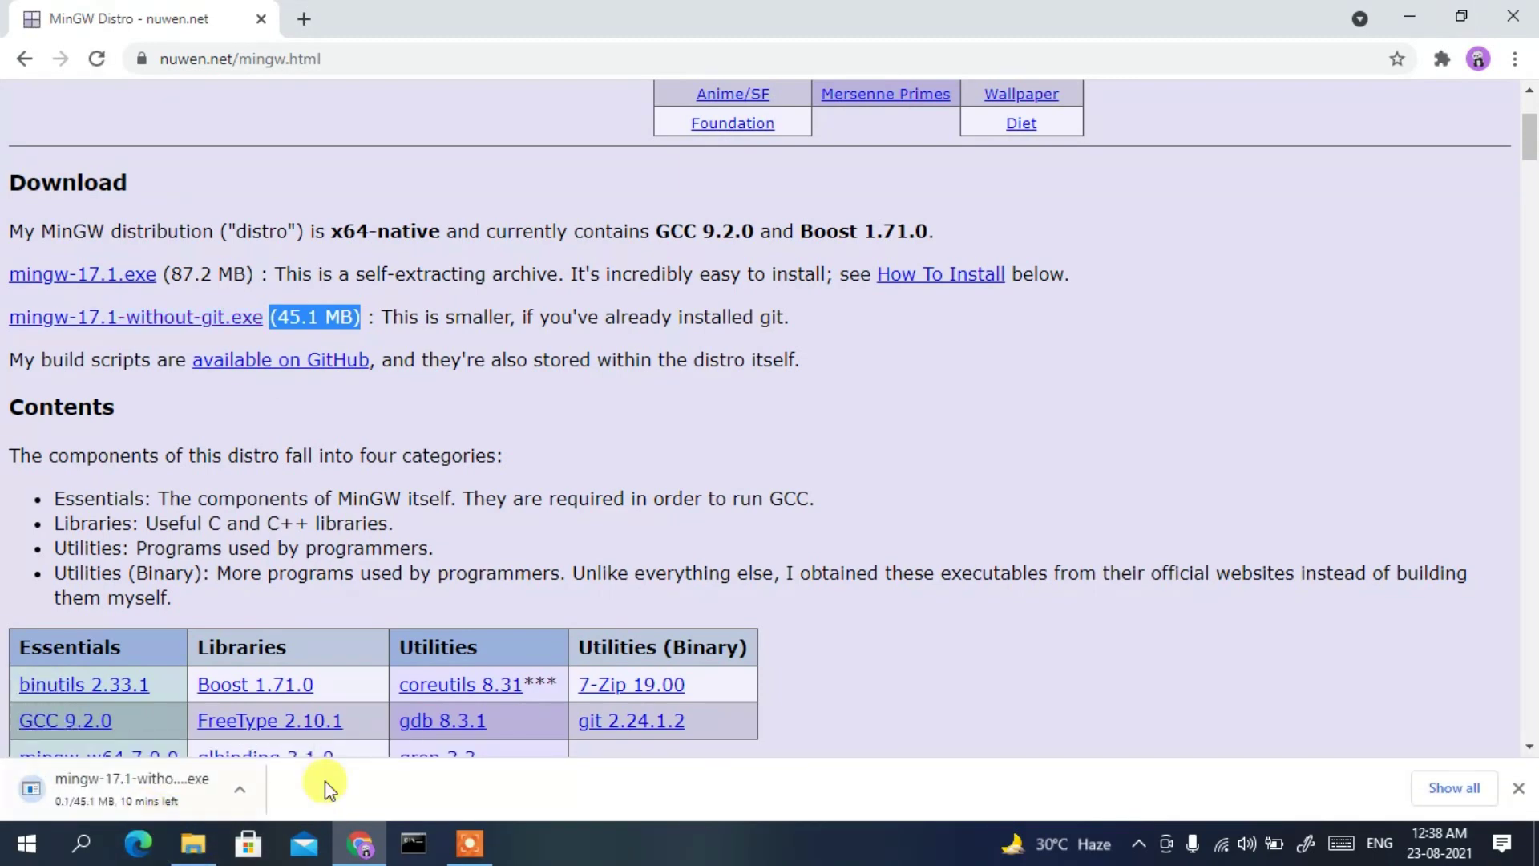
pyautogui.click(1448, 787)
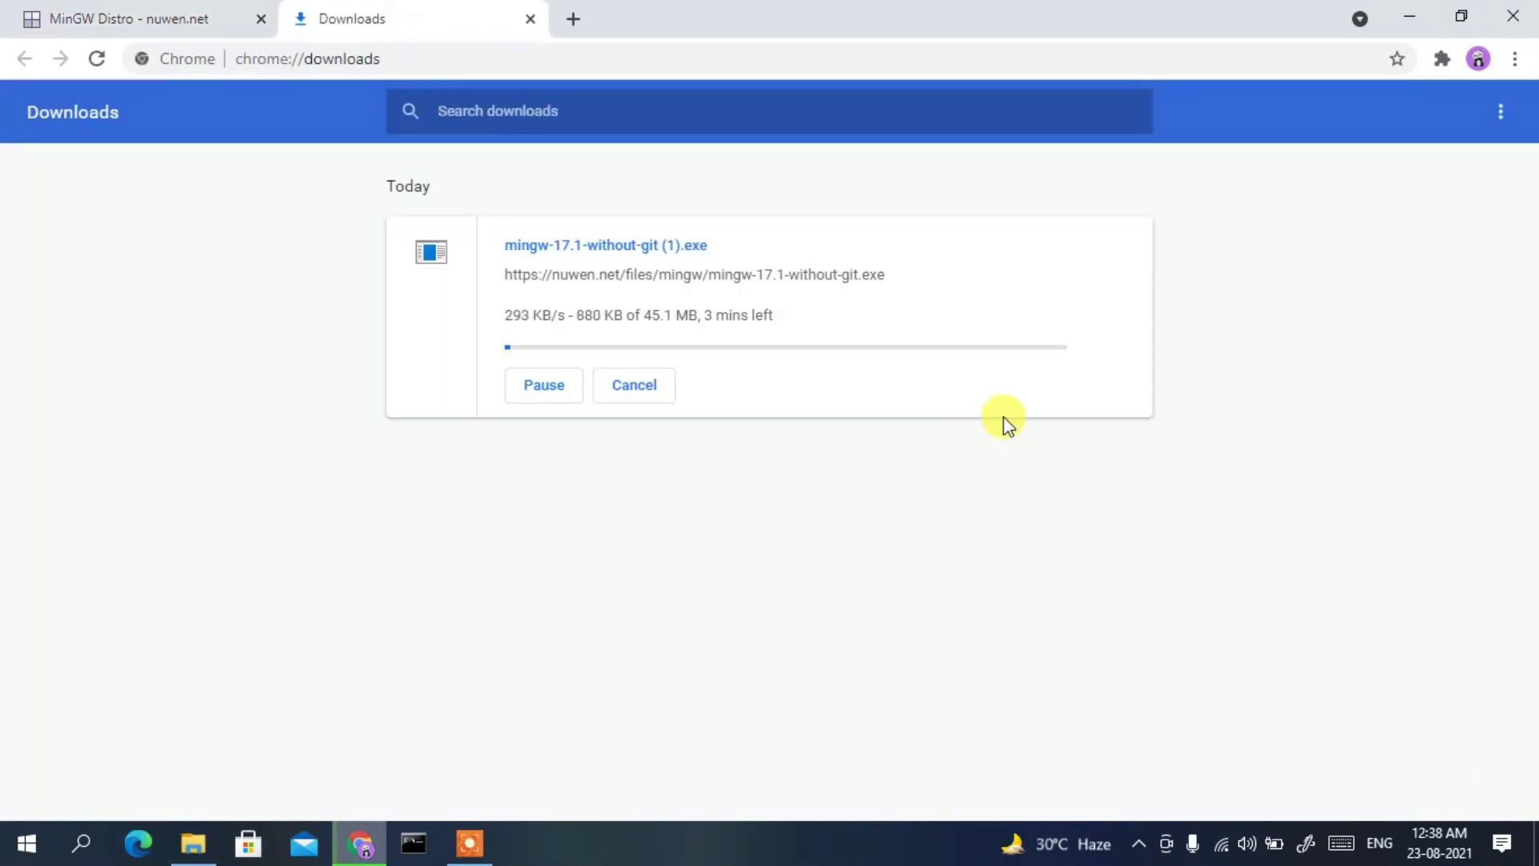
# Cancel the mingw-17.1-without-git (1).exe download, remove it from the list, and minimize Chrome.
pyautogui.click(588, 389)
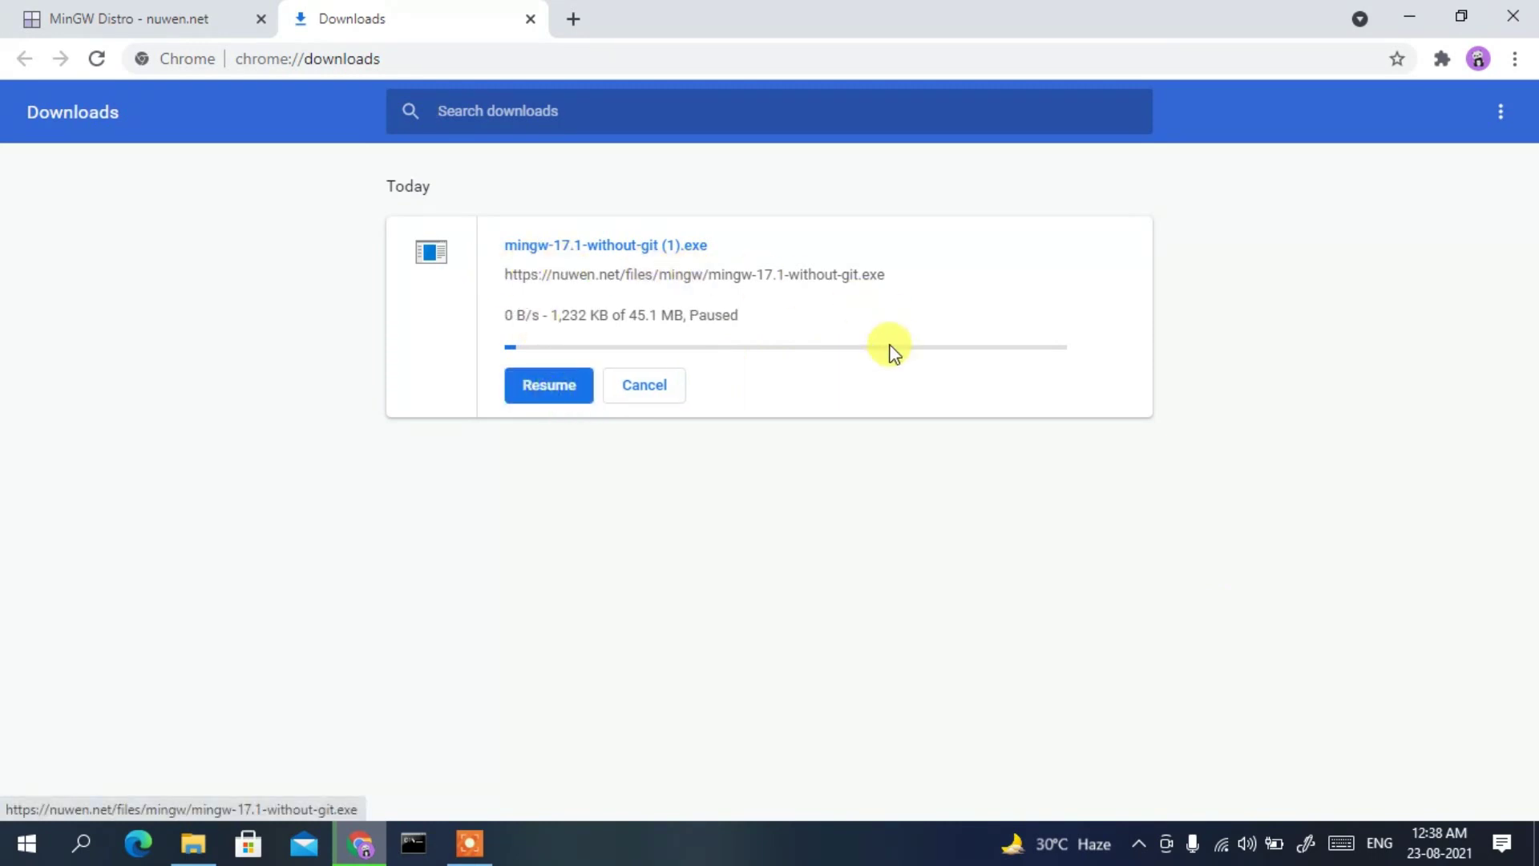
pyautogui.click(626, 390)
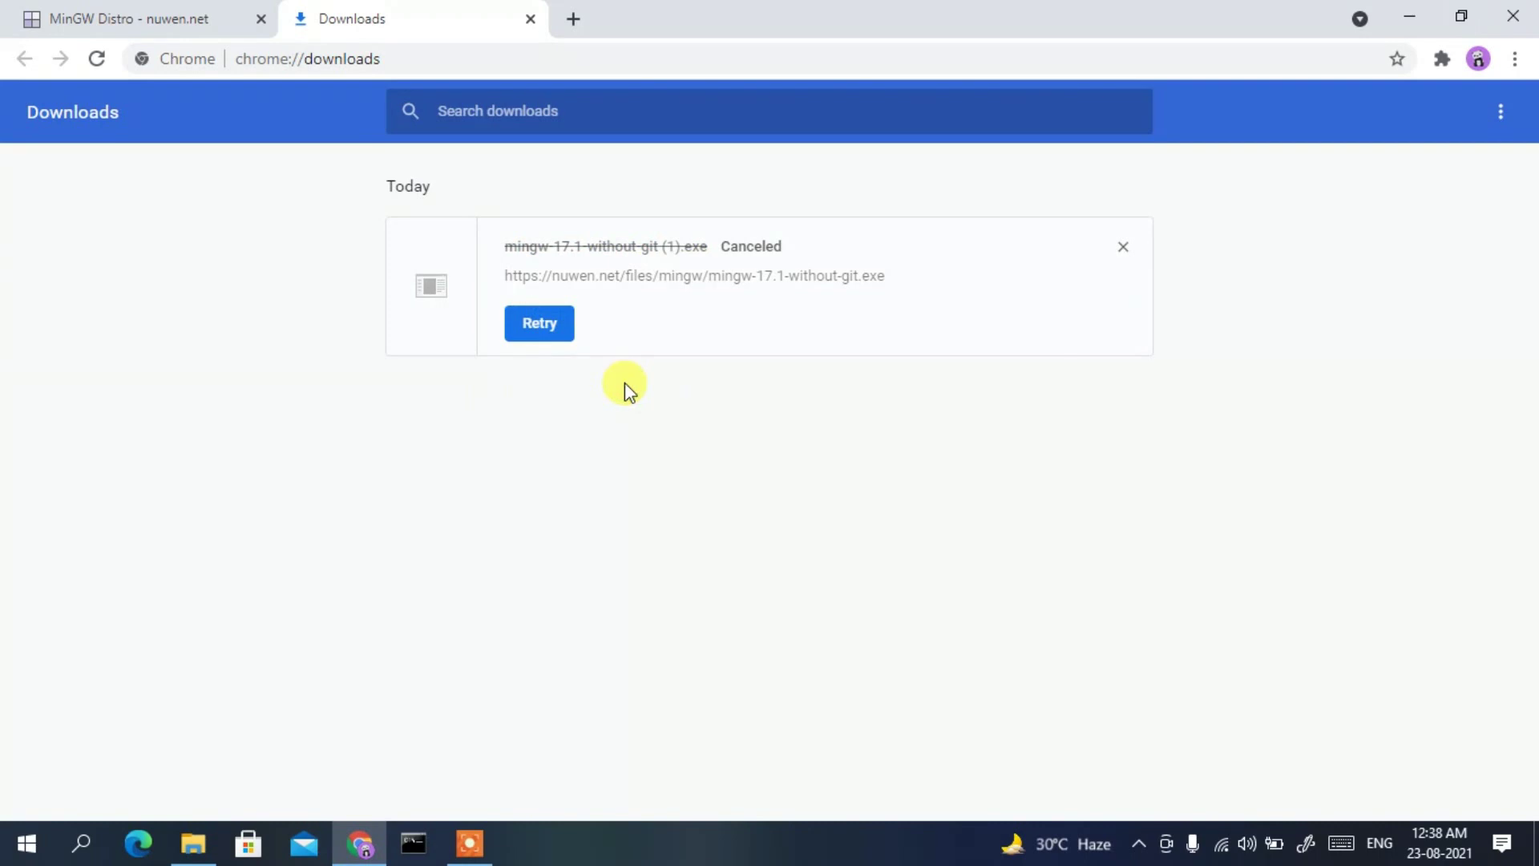
pyautogui.click(1119, 247)
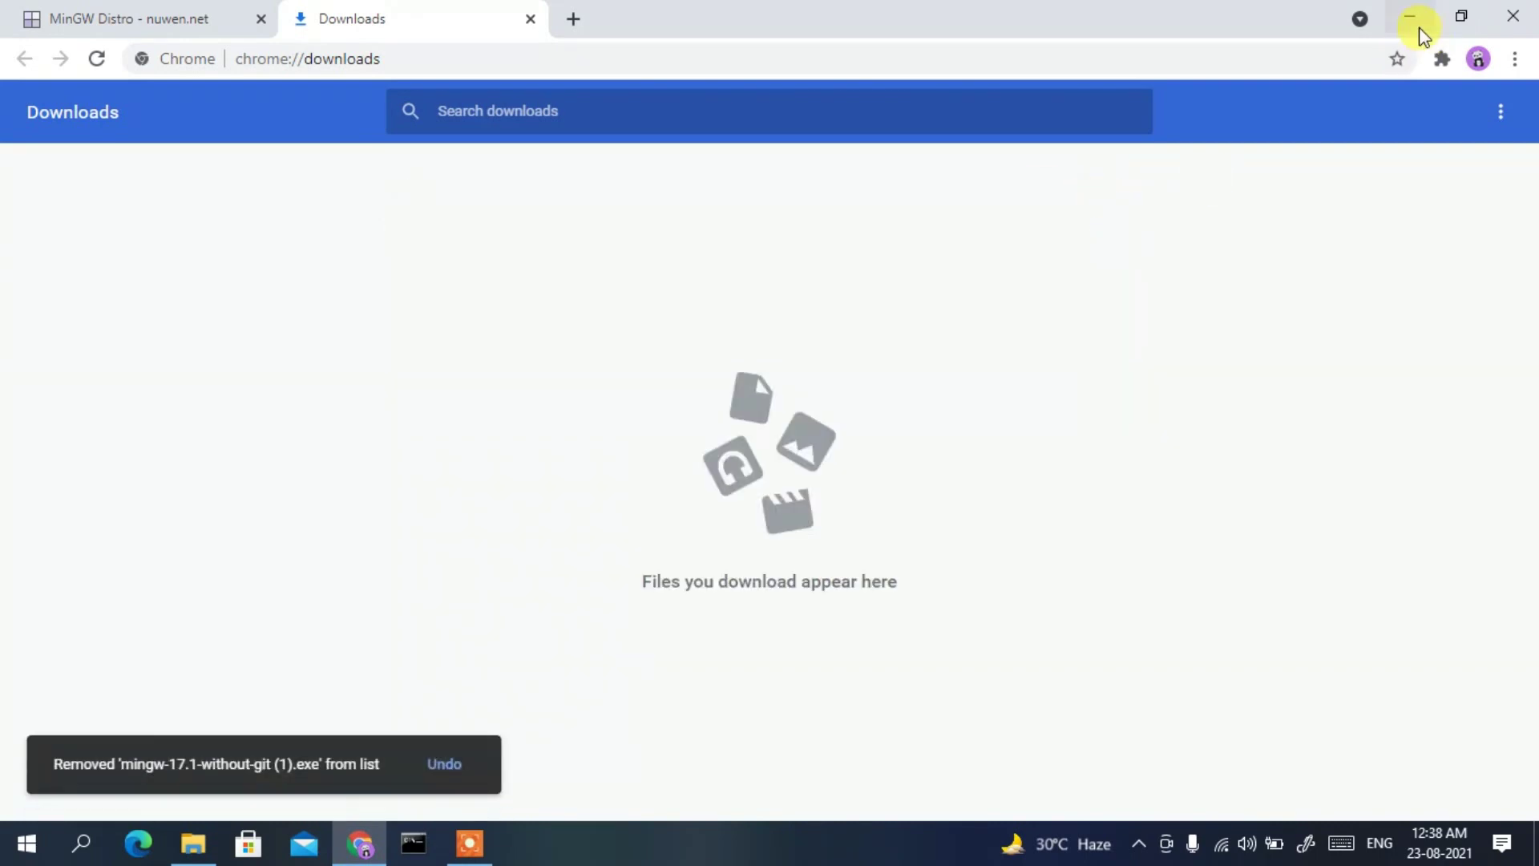
pyautogui.click(1419, 27)
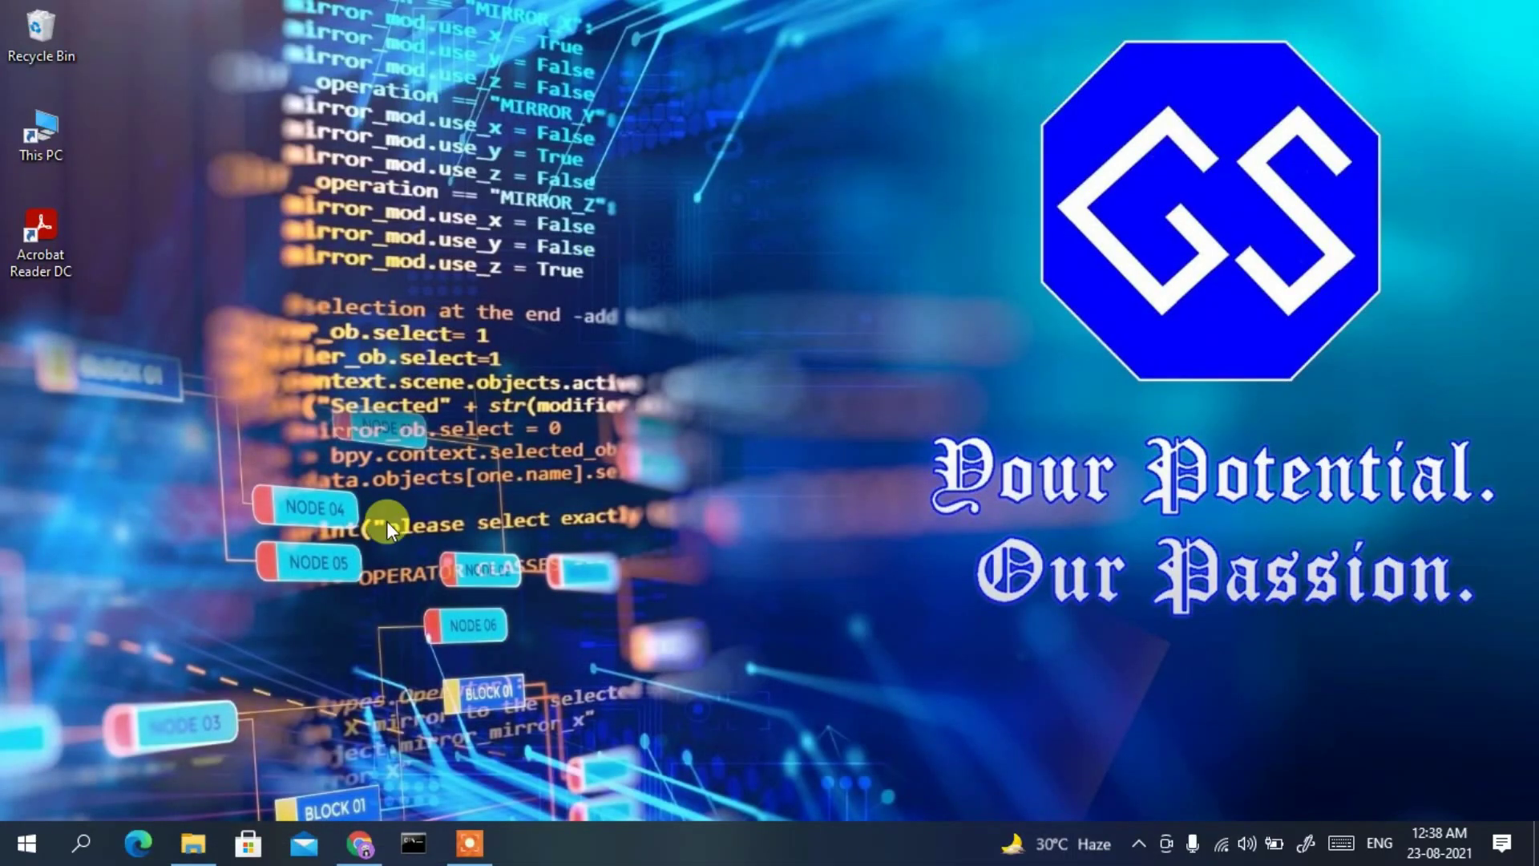
# Run the mingw-17.1-without-git self-extracting archive from the Downloads\software folder.
pyautogui.click(197, 843)
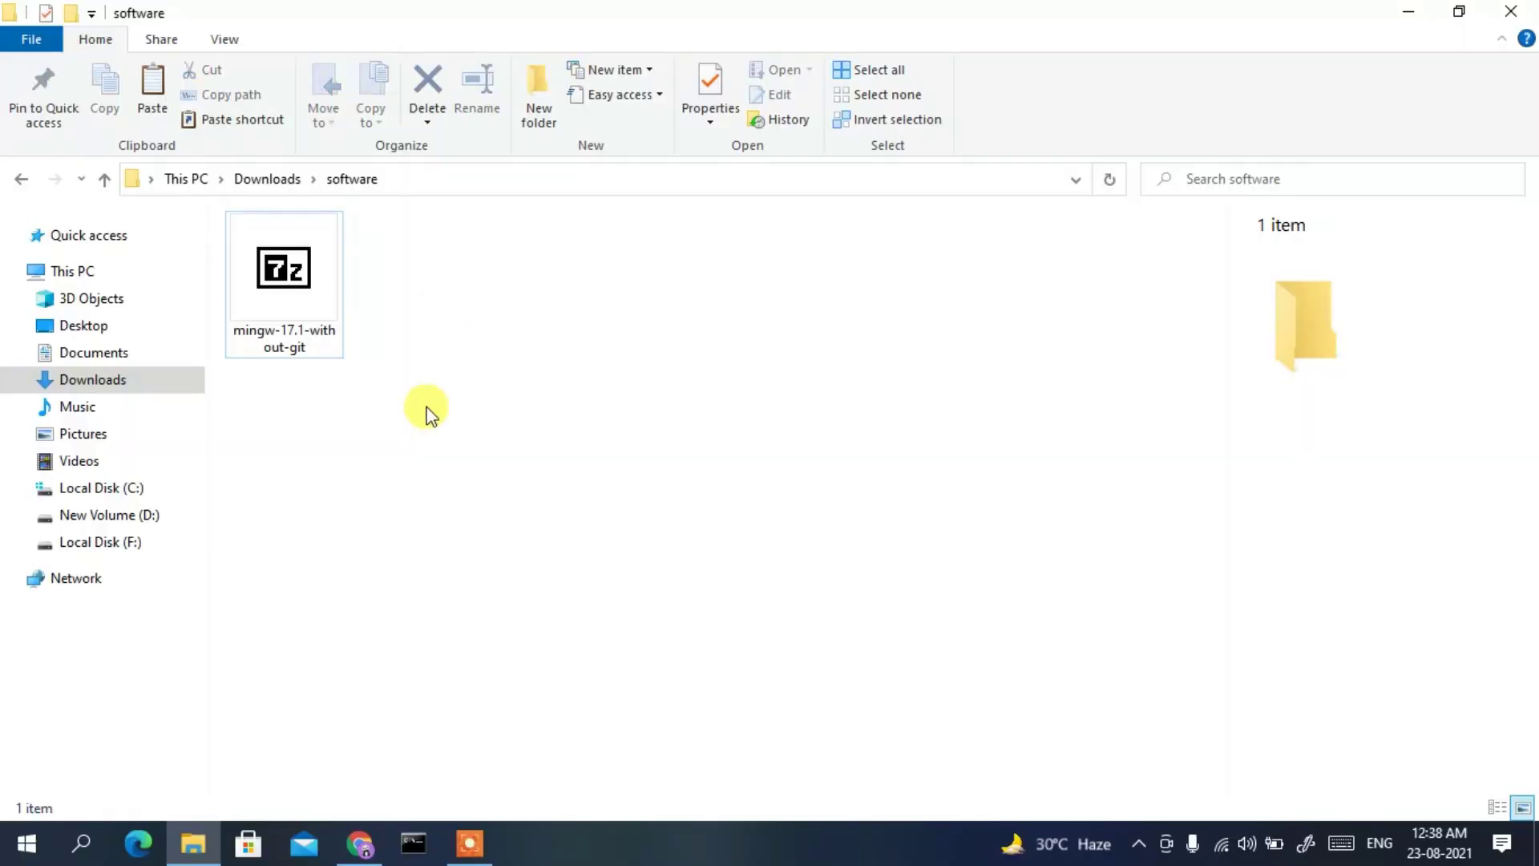
pyautogui.click(313, 292)
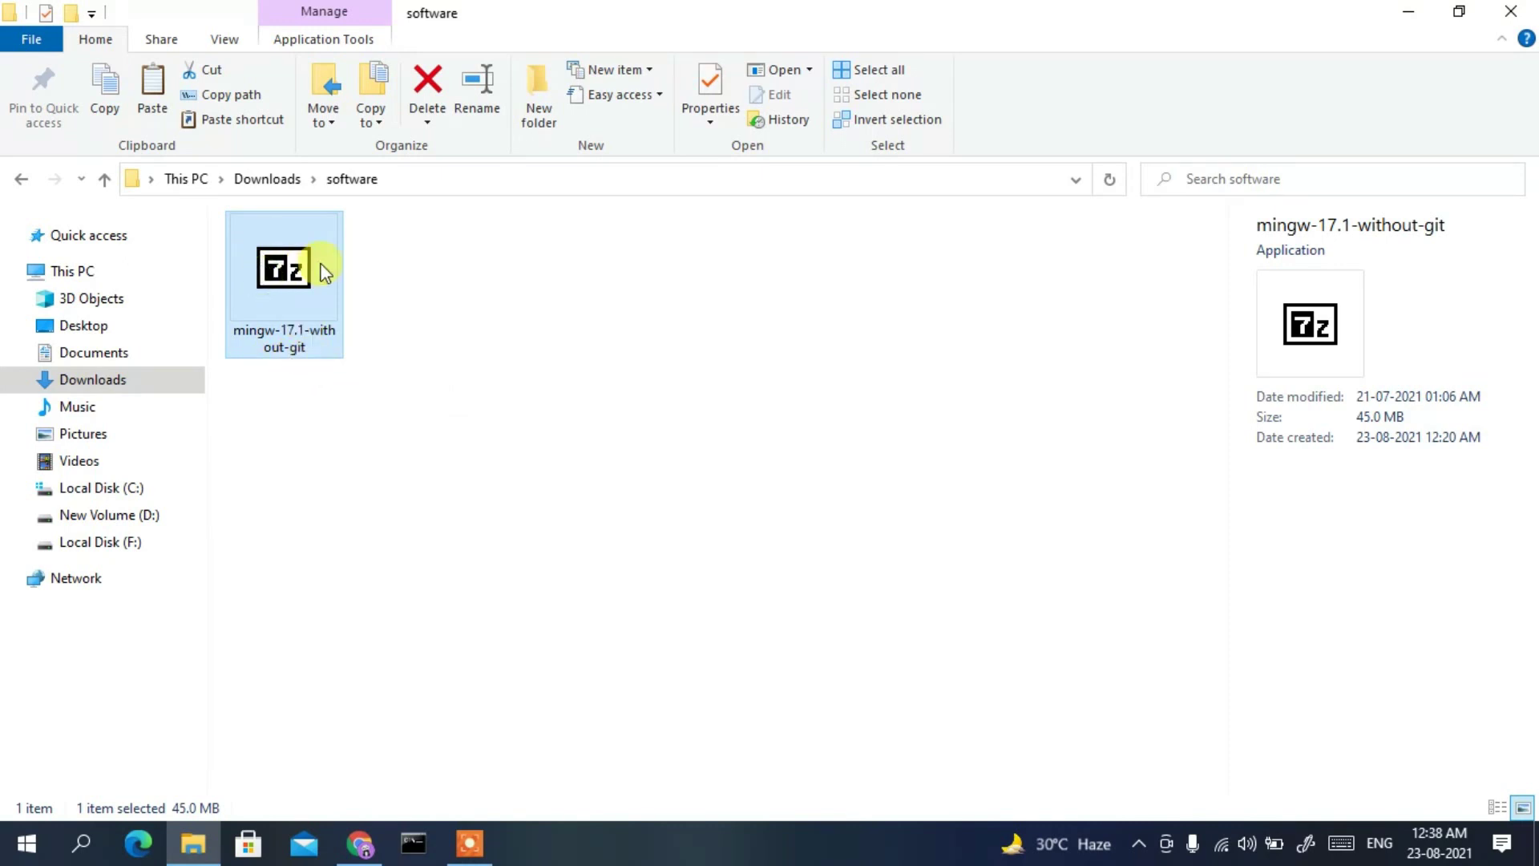
pyautogui.click(484, 269)
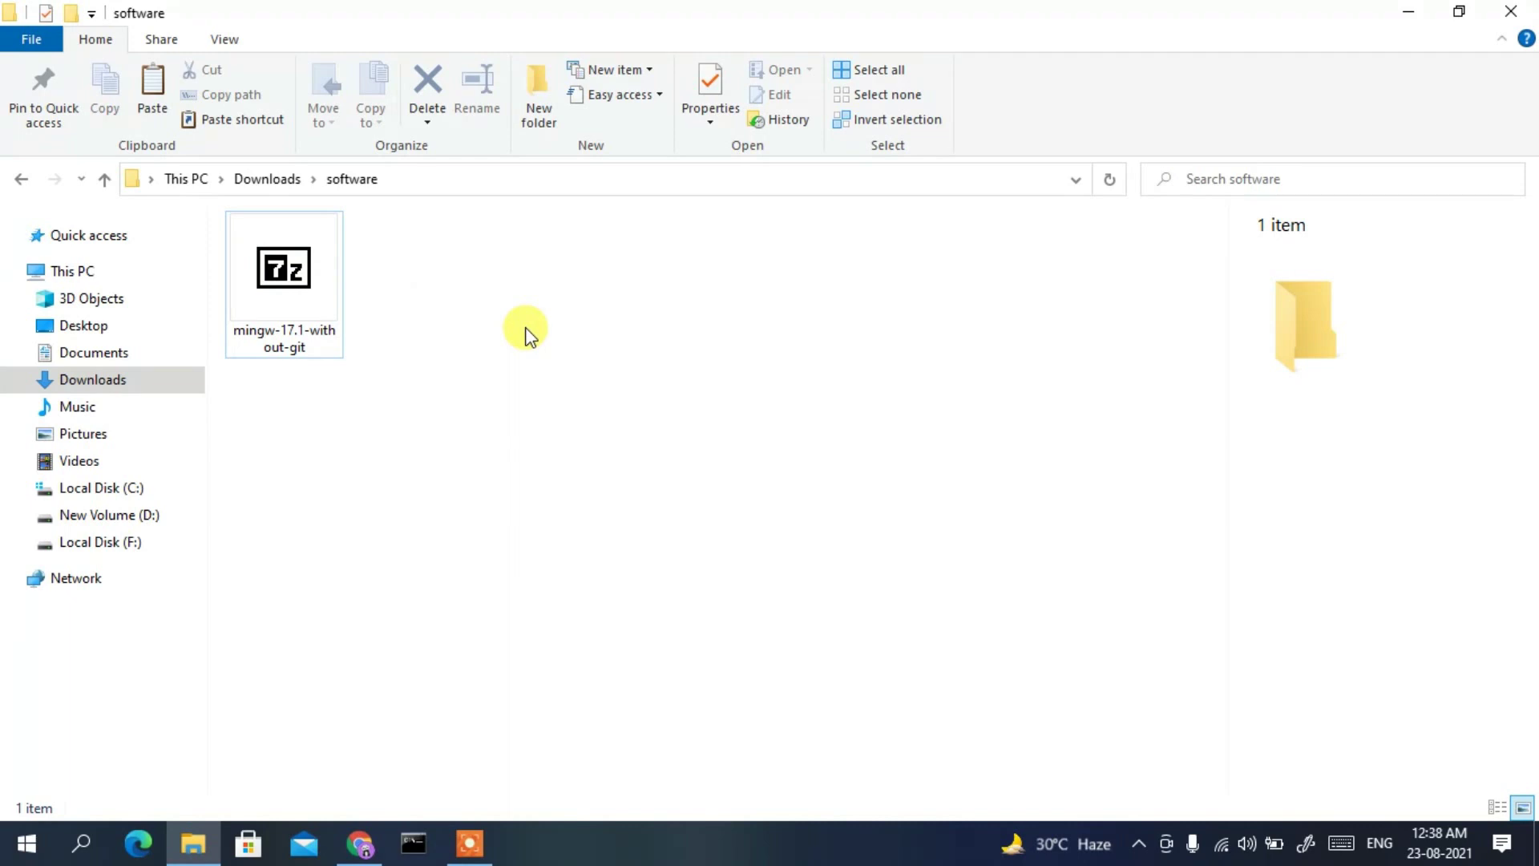
pyautogui.doubleClick(303, 291)
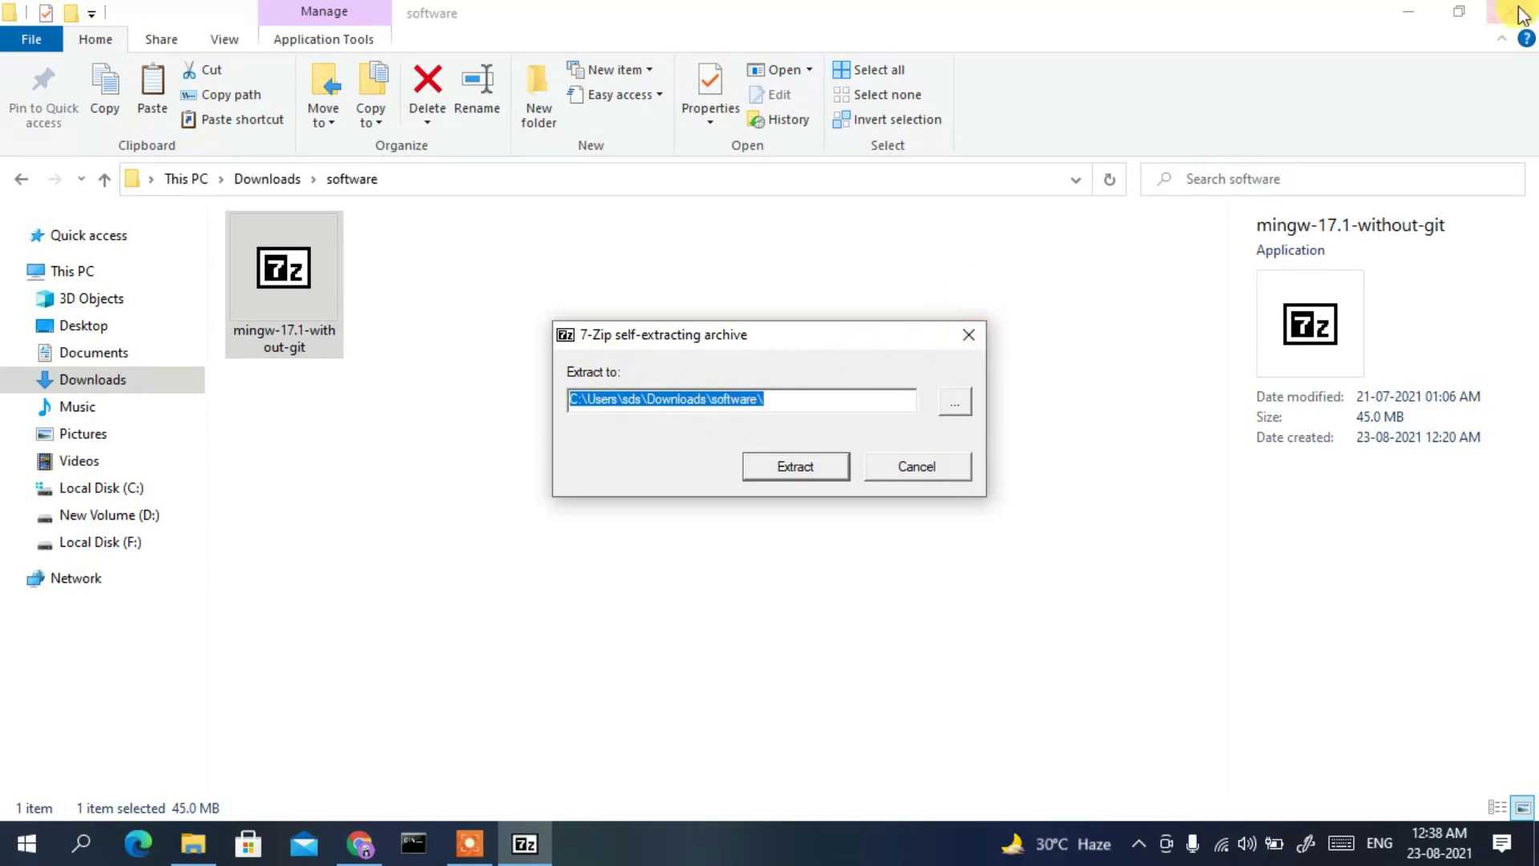
# Review the archive's default Downloads\software extraction path in the 7-Zip prompt.
pyautogui.click(1411, 11)
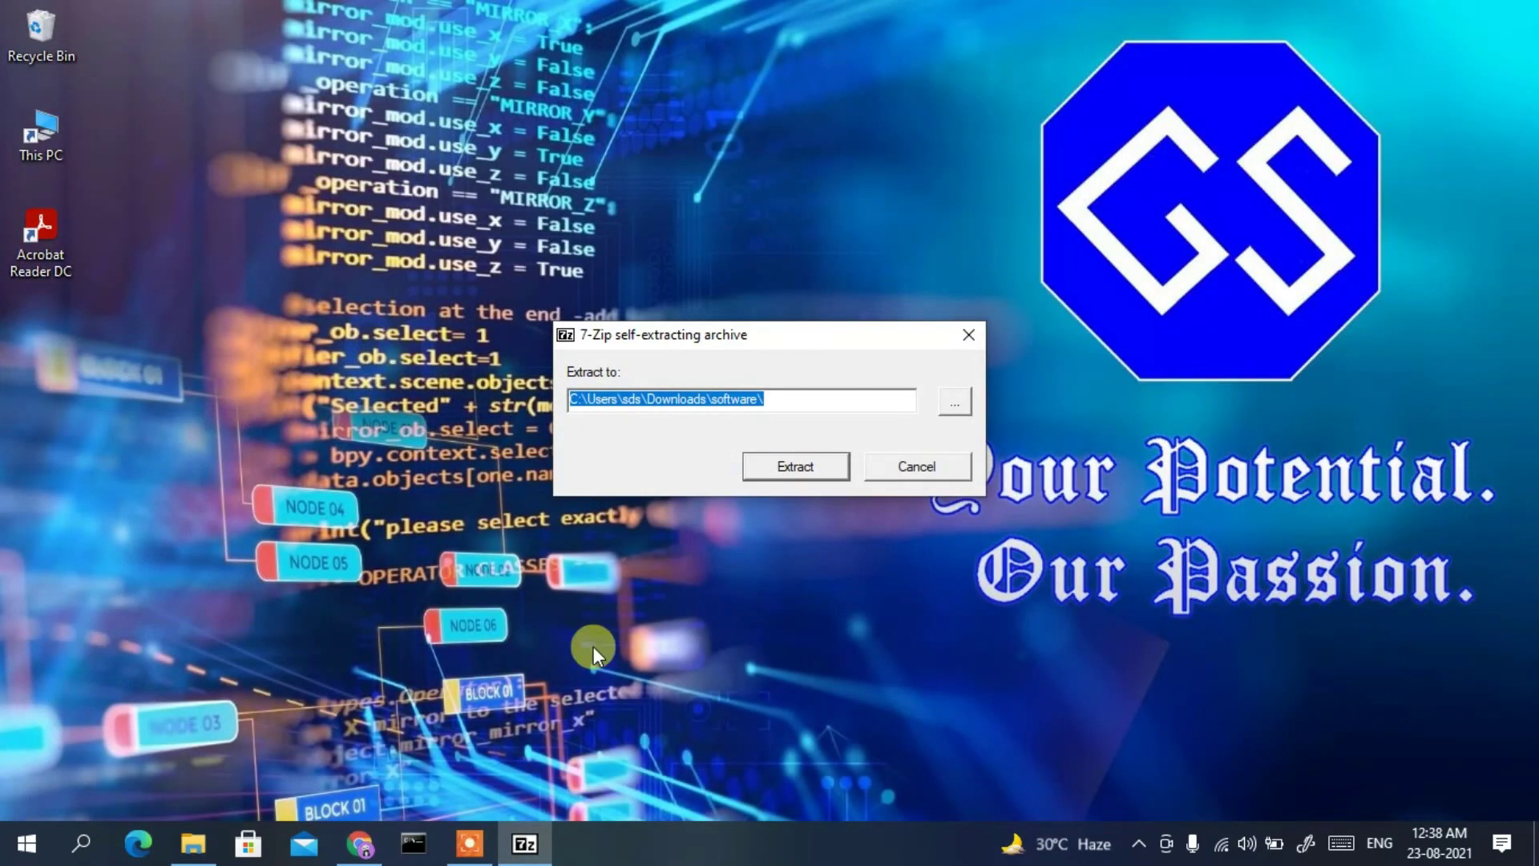
pyautogui.click(608, 404)
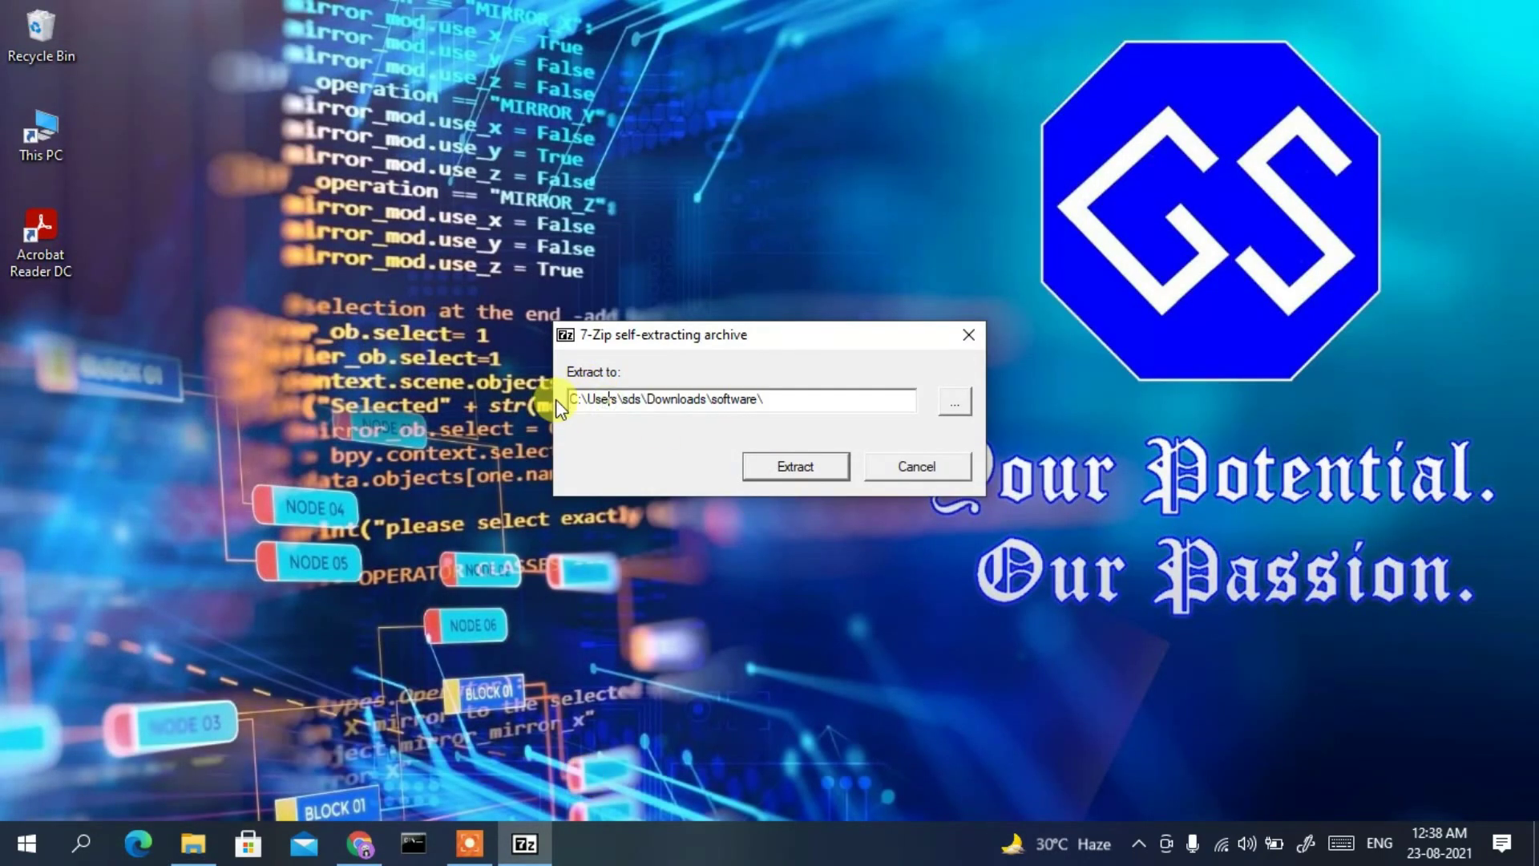
pyautogui.moveTo(575, 393); pyautogui.dragTo(664, 401)
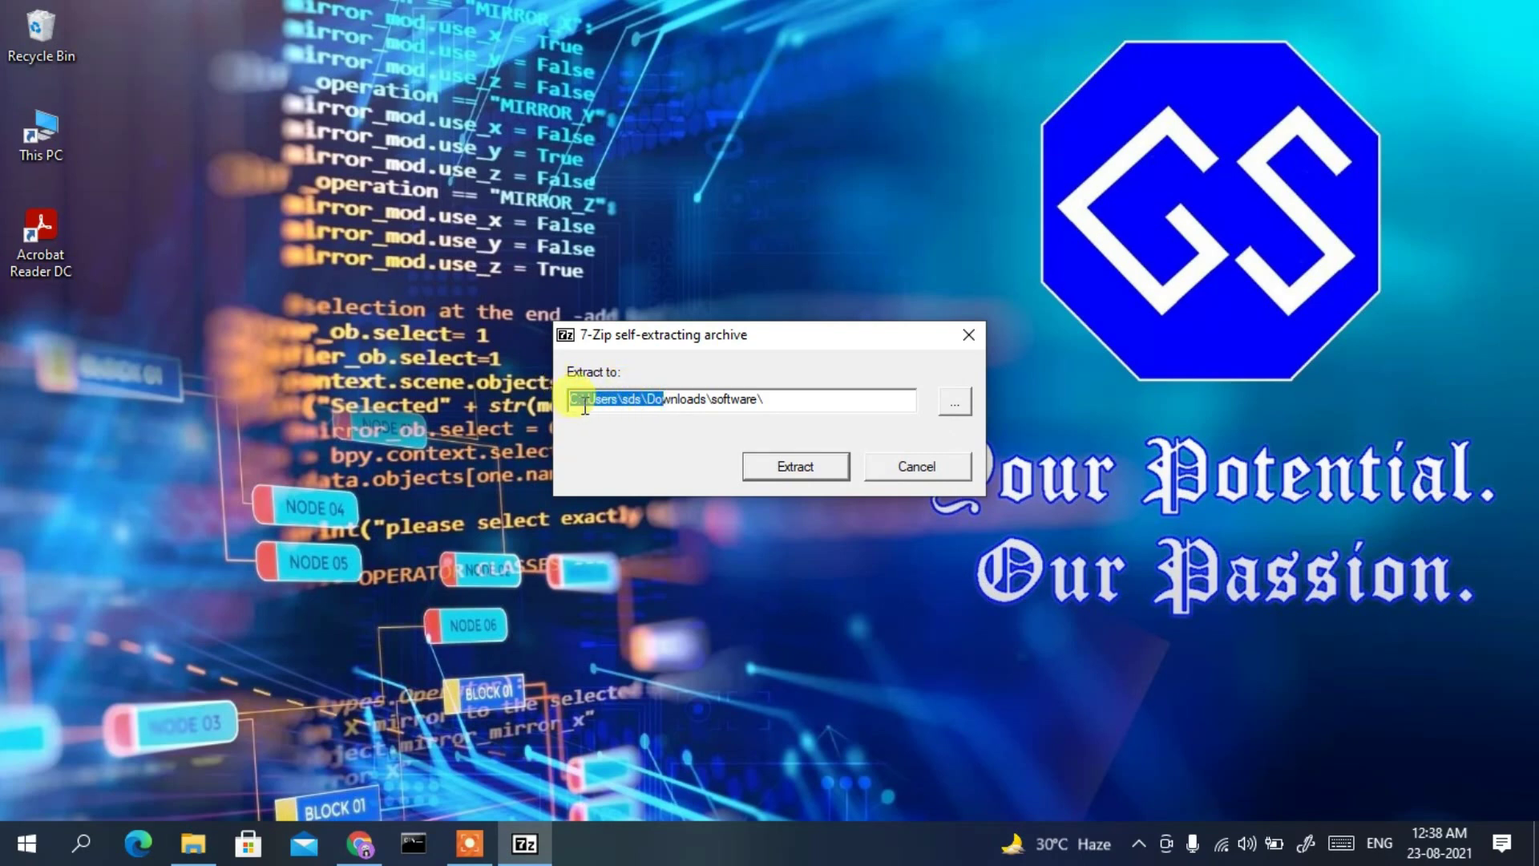
pyautogui.click(679, 399)
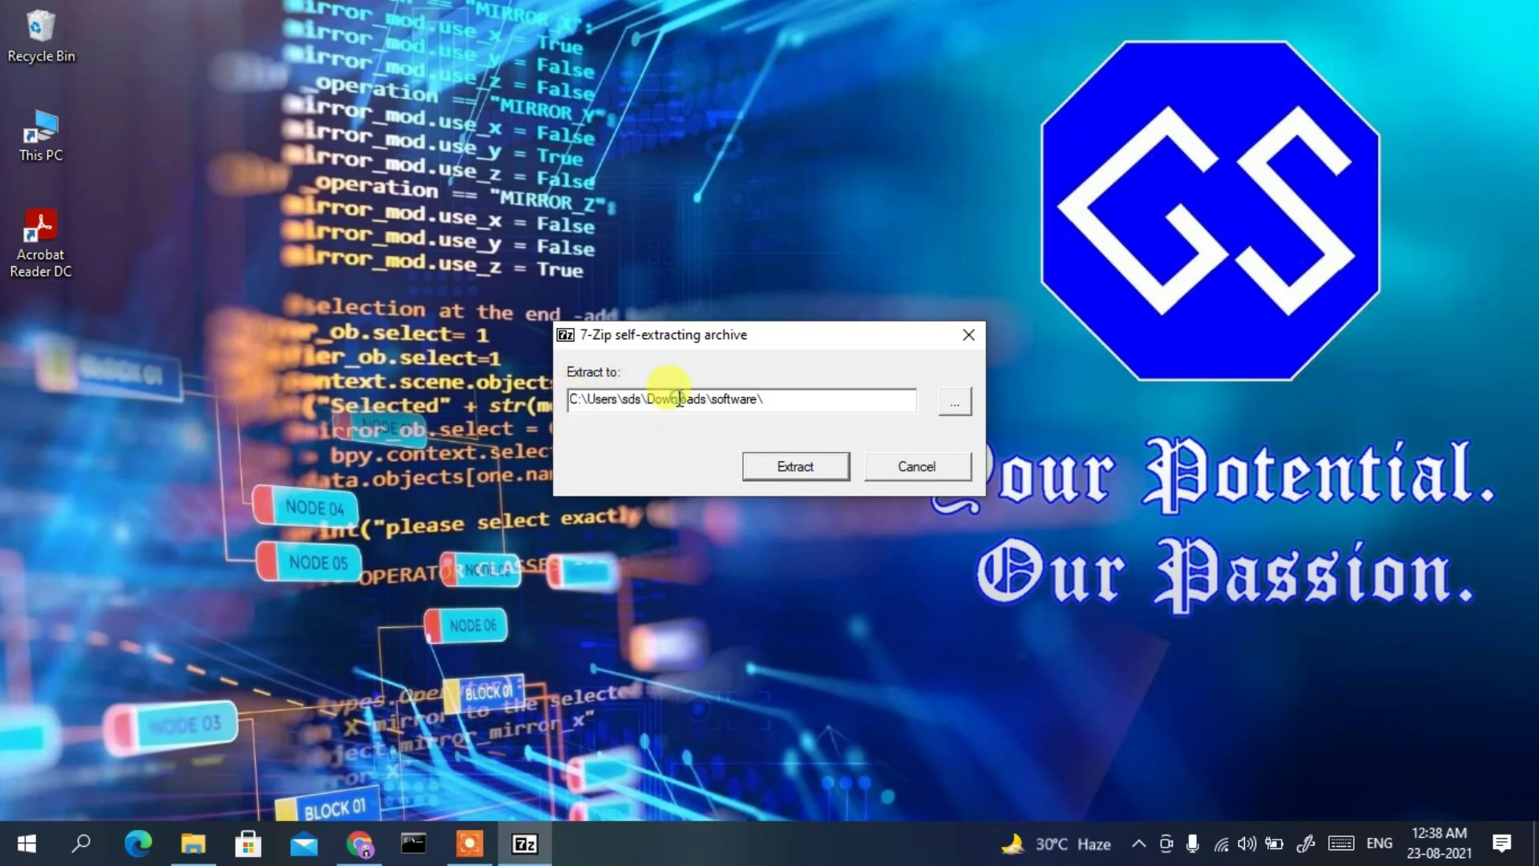
pyautogui.doubleClick(738, 399)
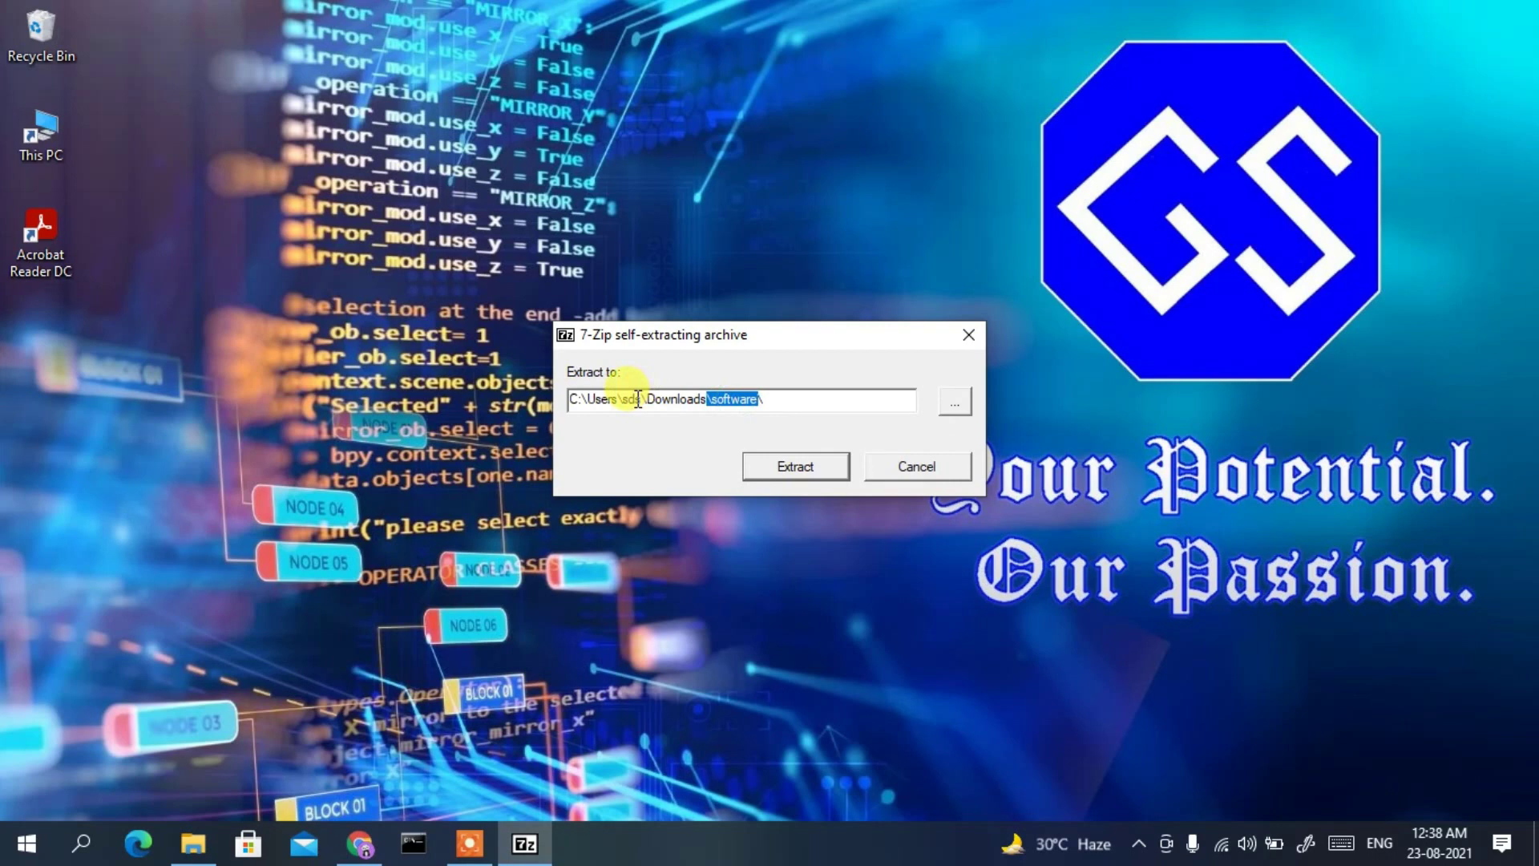
pyautogui.moveTo(780, 394); pyautogui.dragTo(570, 398)
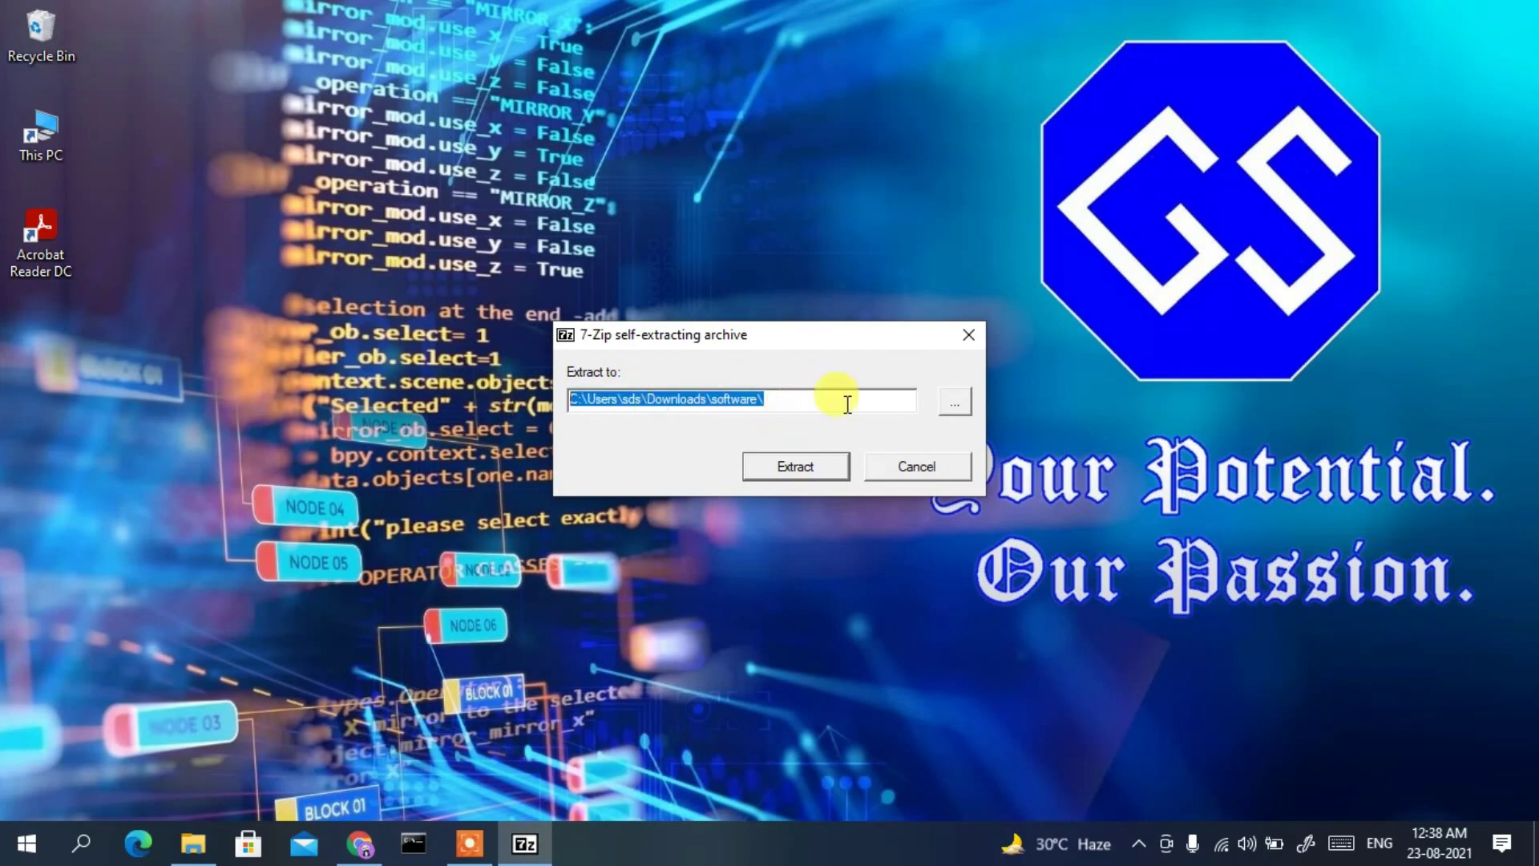
# Choose Local Disk (C:) as the destination and extract the archive to C:\.
pyautogui.click(956, 402)
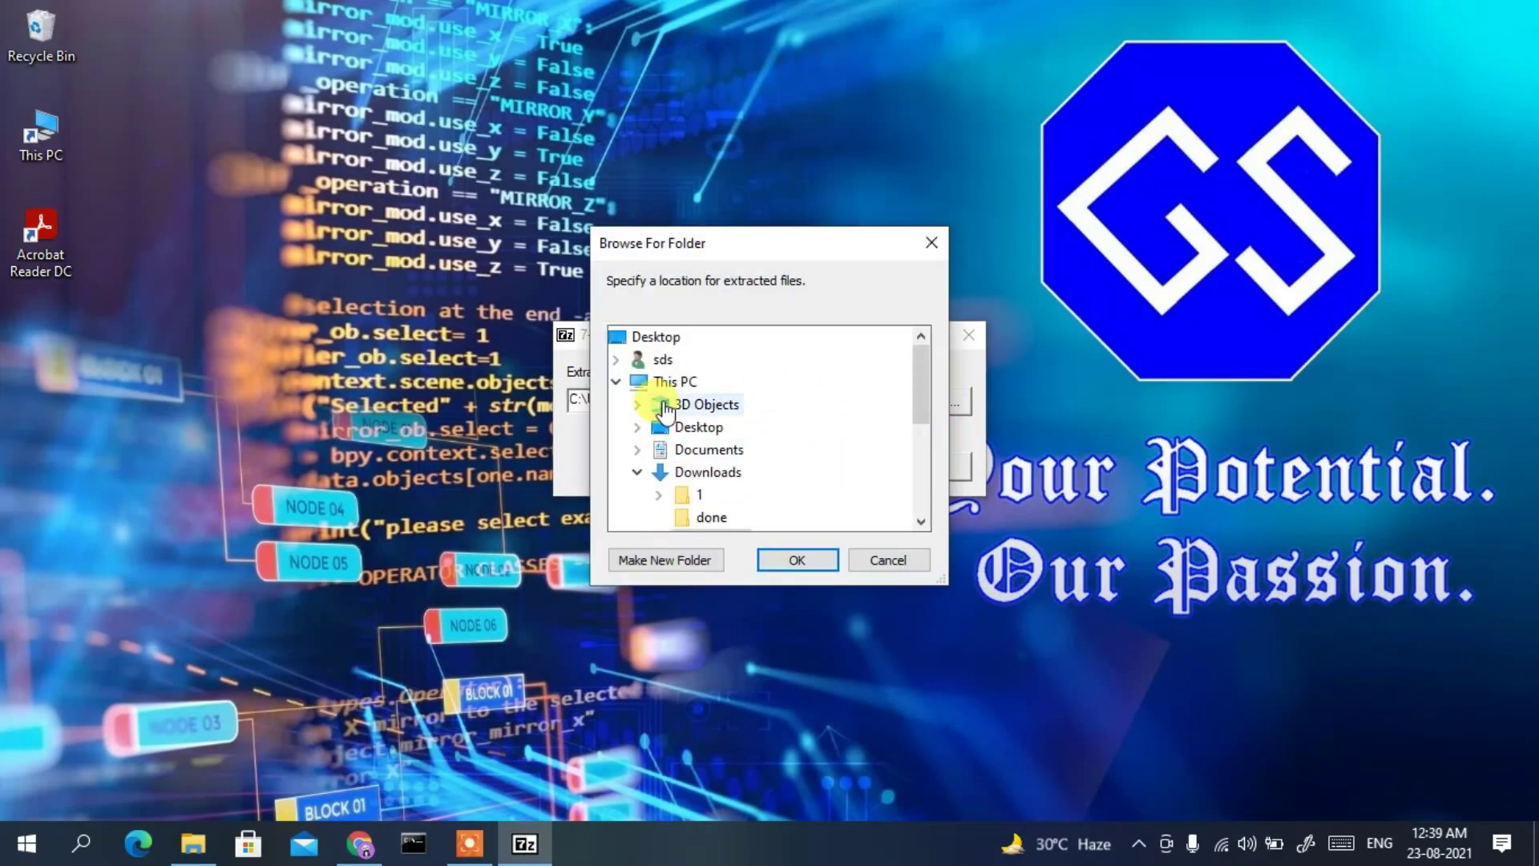
pyautogui.scroll(-3, 821, 403)
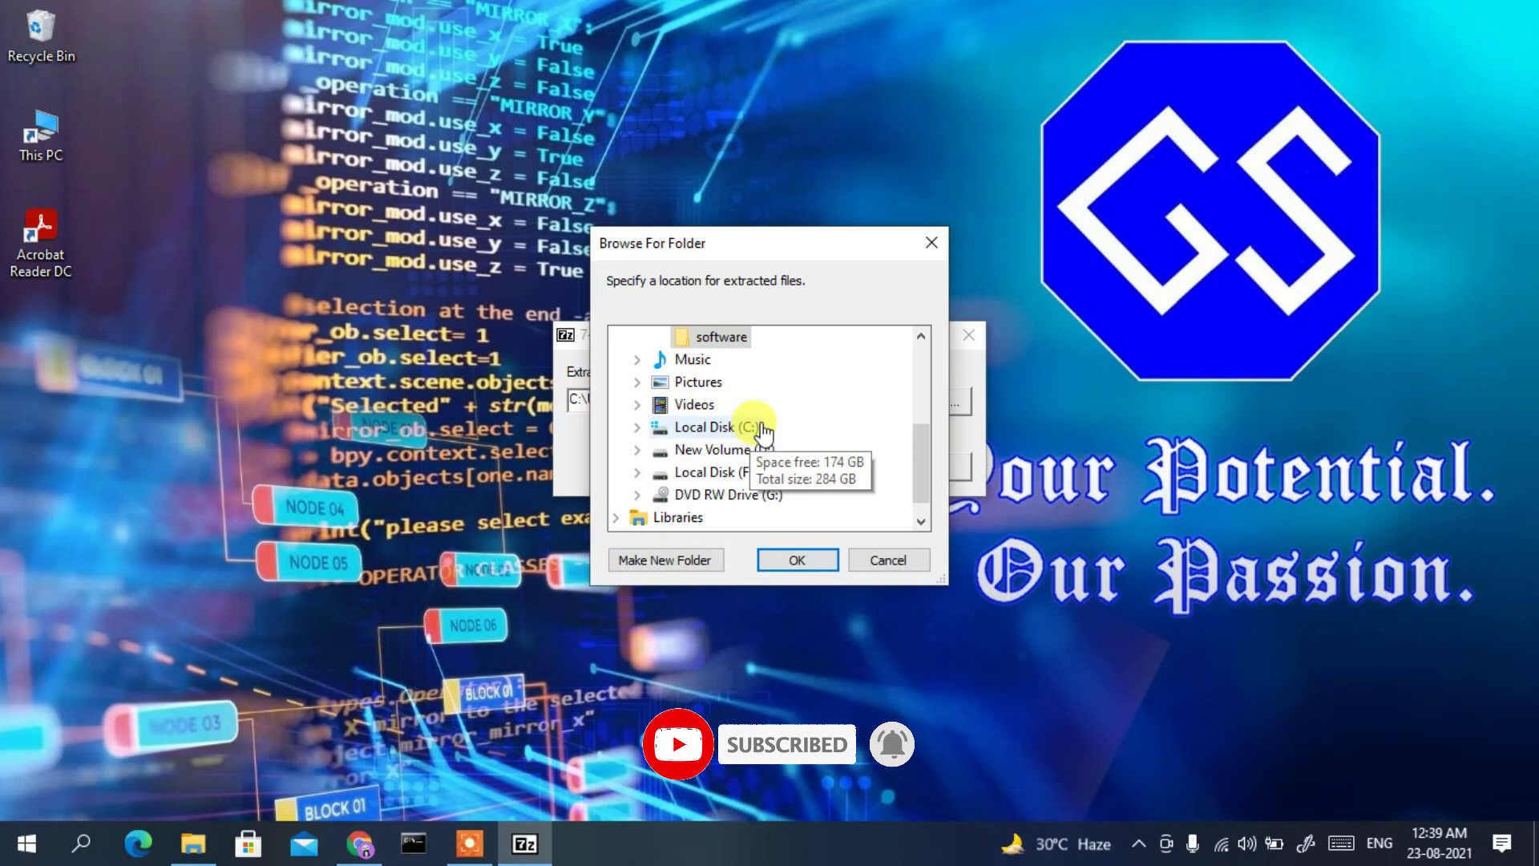
pyautogui.click(744, 433)
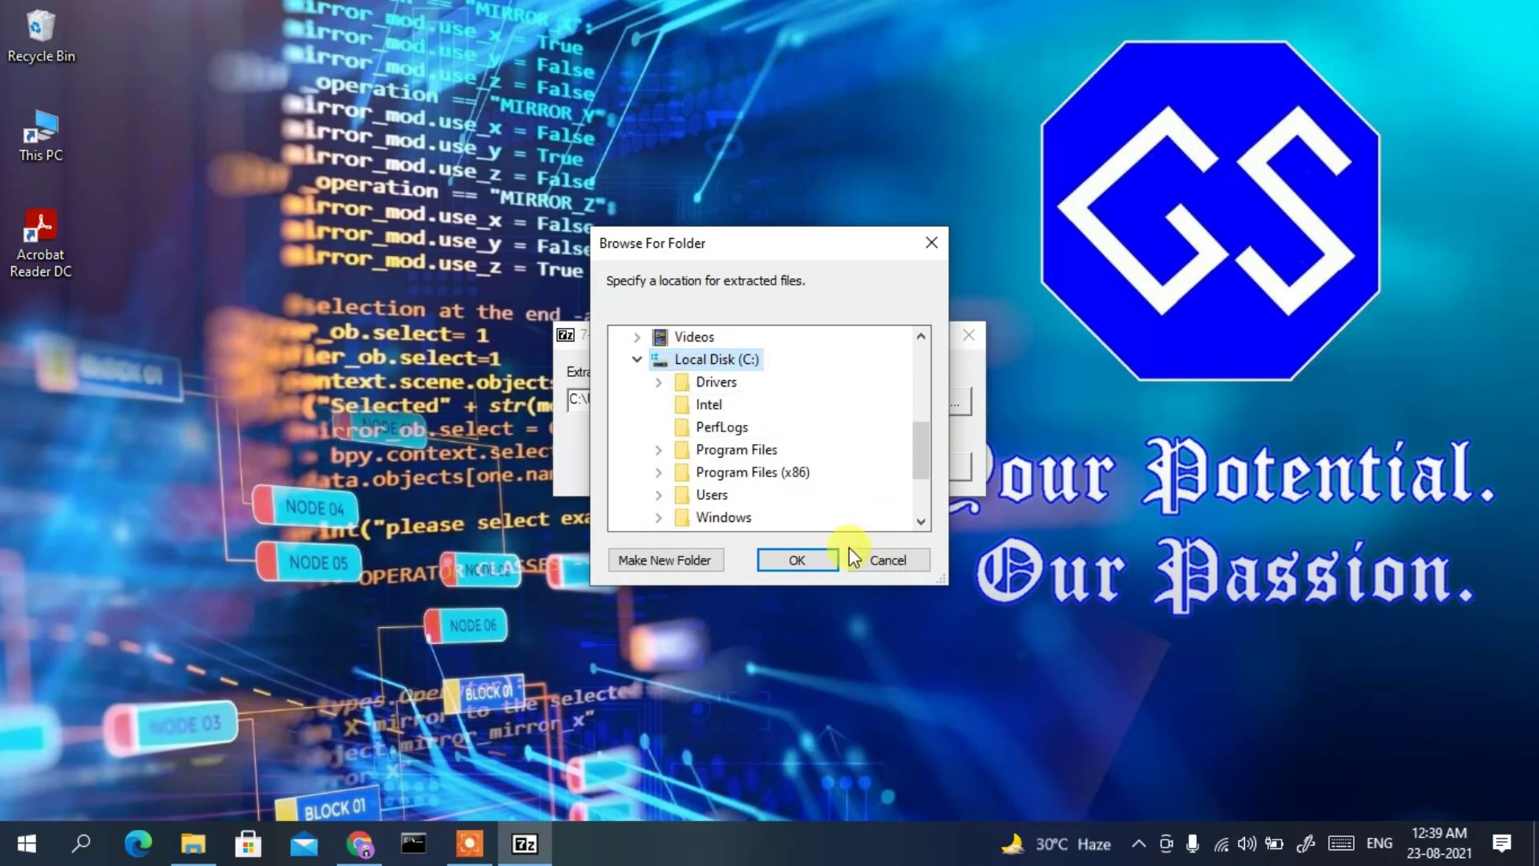
pyautogui.click(793, 565)
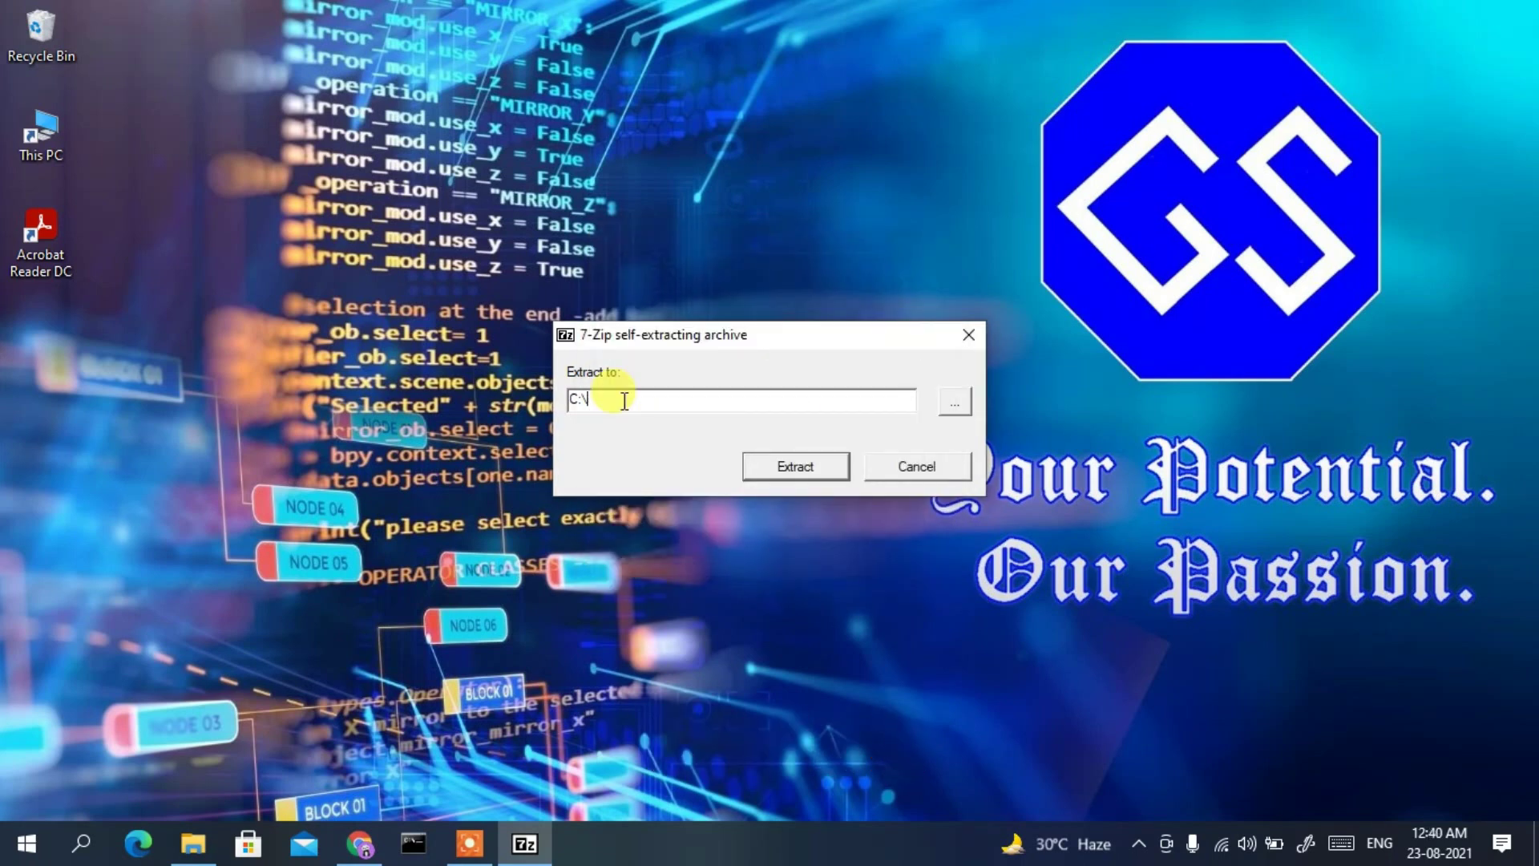
pyautogui.moveTo(625, 401); pyautogui.dragTo(562, 398)
pyautogui.click(808, 466)
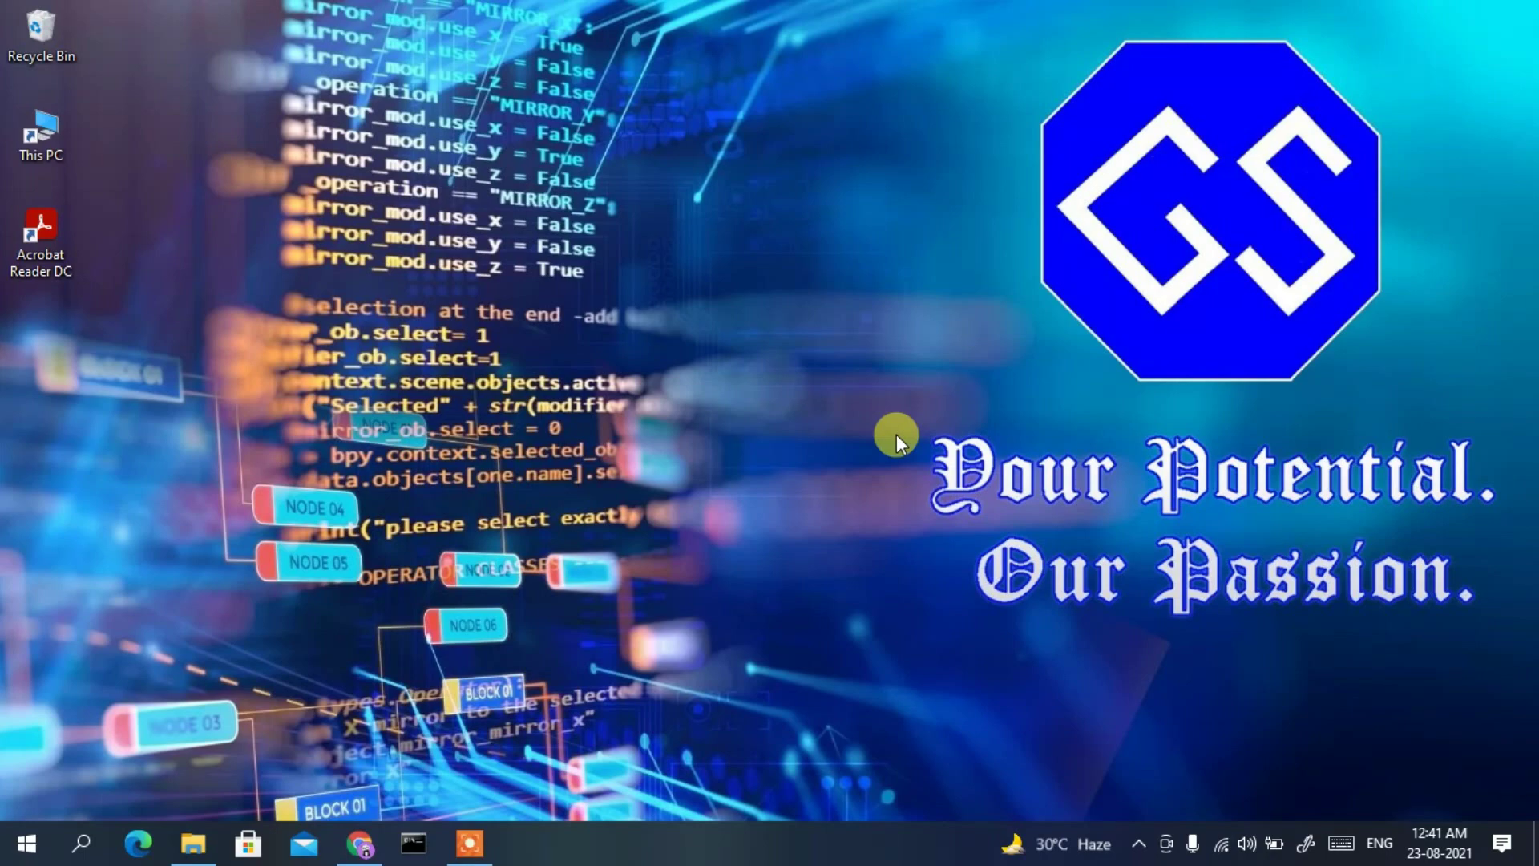
# Open the MinGW folder on Local Disk (C:) in File Explorer.
pyautogui.click(193, 843)
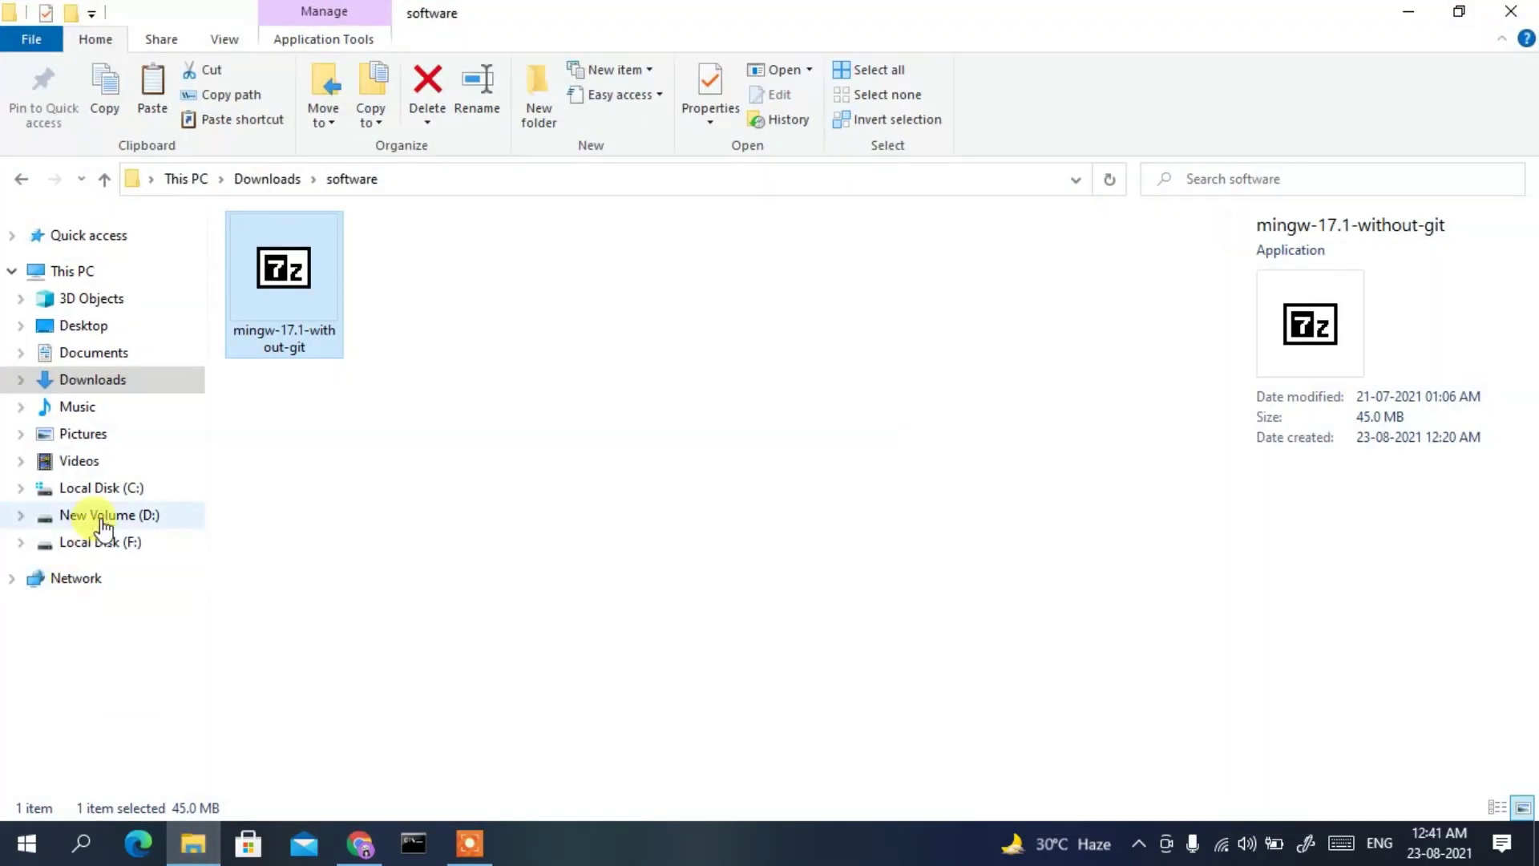
pyautogui.click(106, 492)
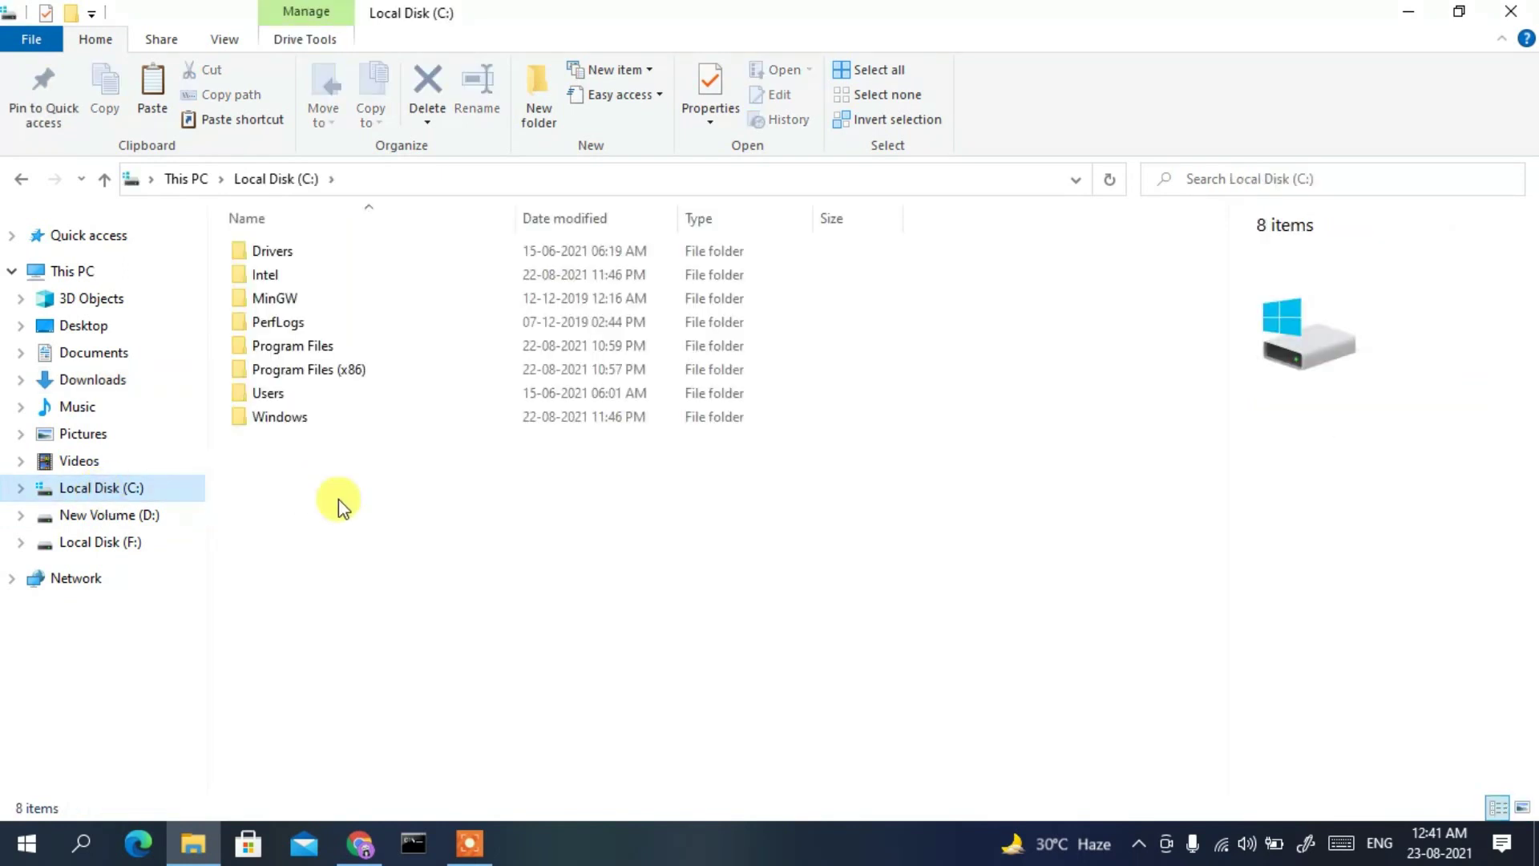
pyautogui.click(281, 303)
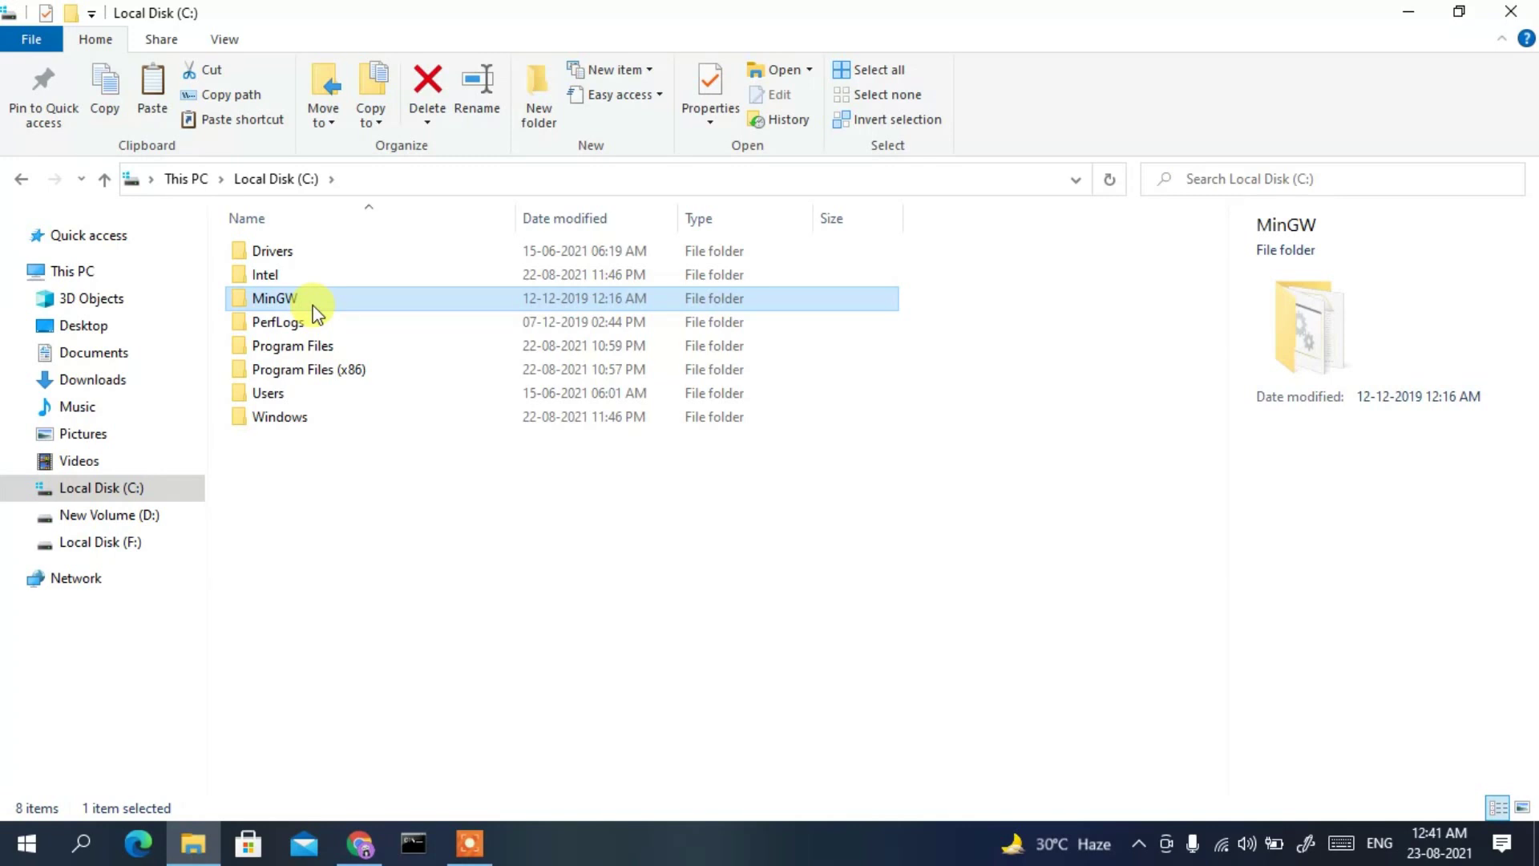
pyautogui.doubleClick(316, 301)
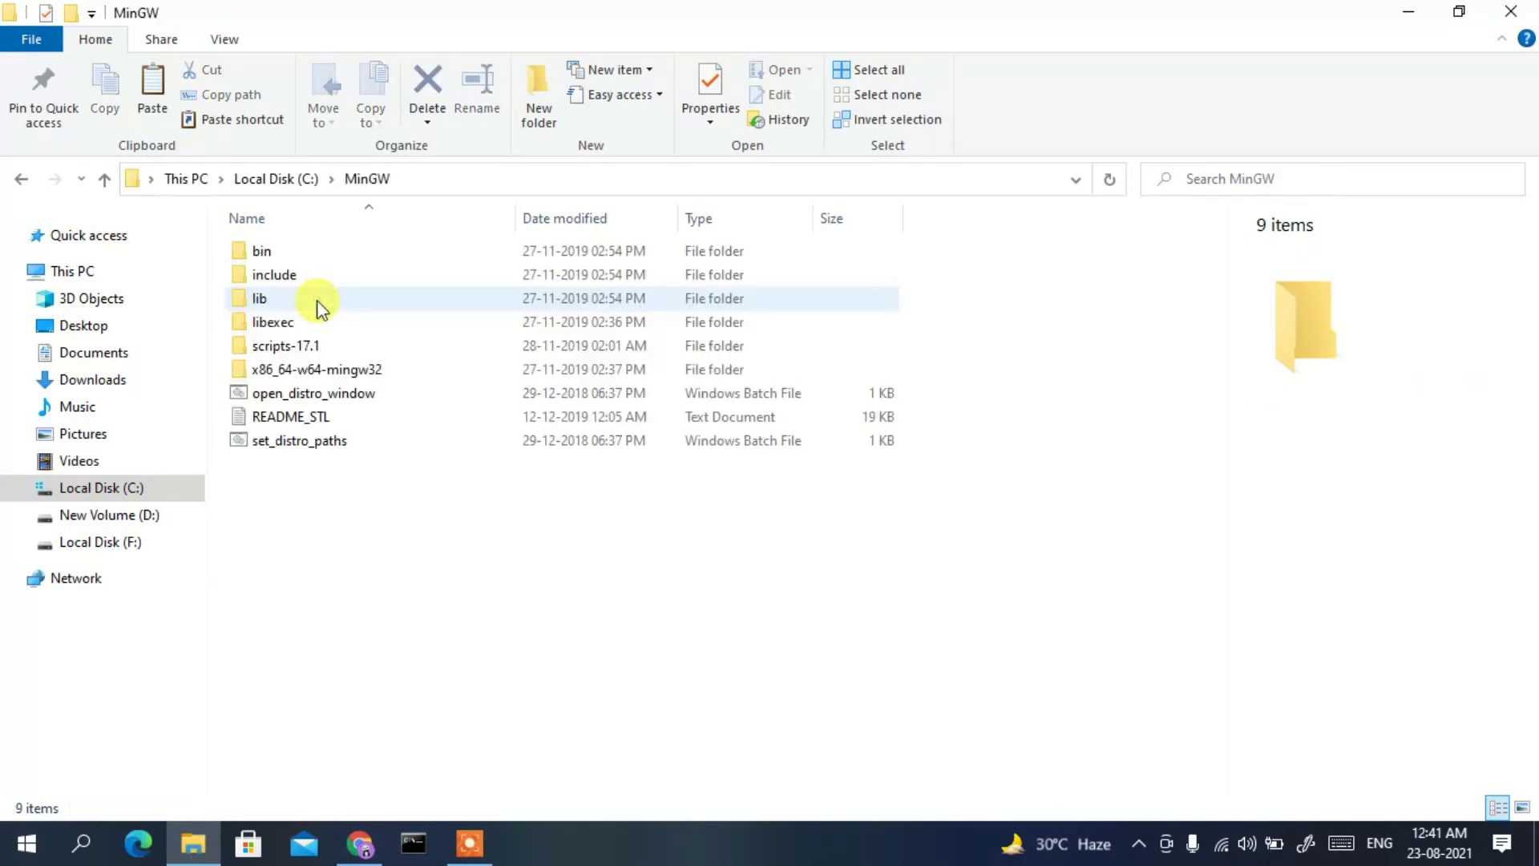
pyautogui.moveTo(305, 546); pyautogui.dragTo(412, 237)
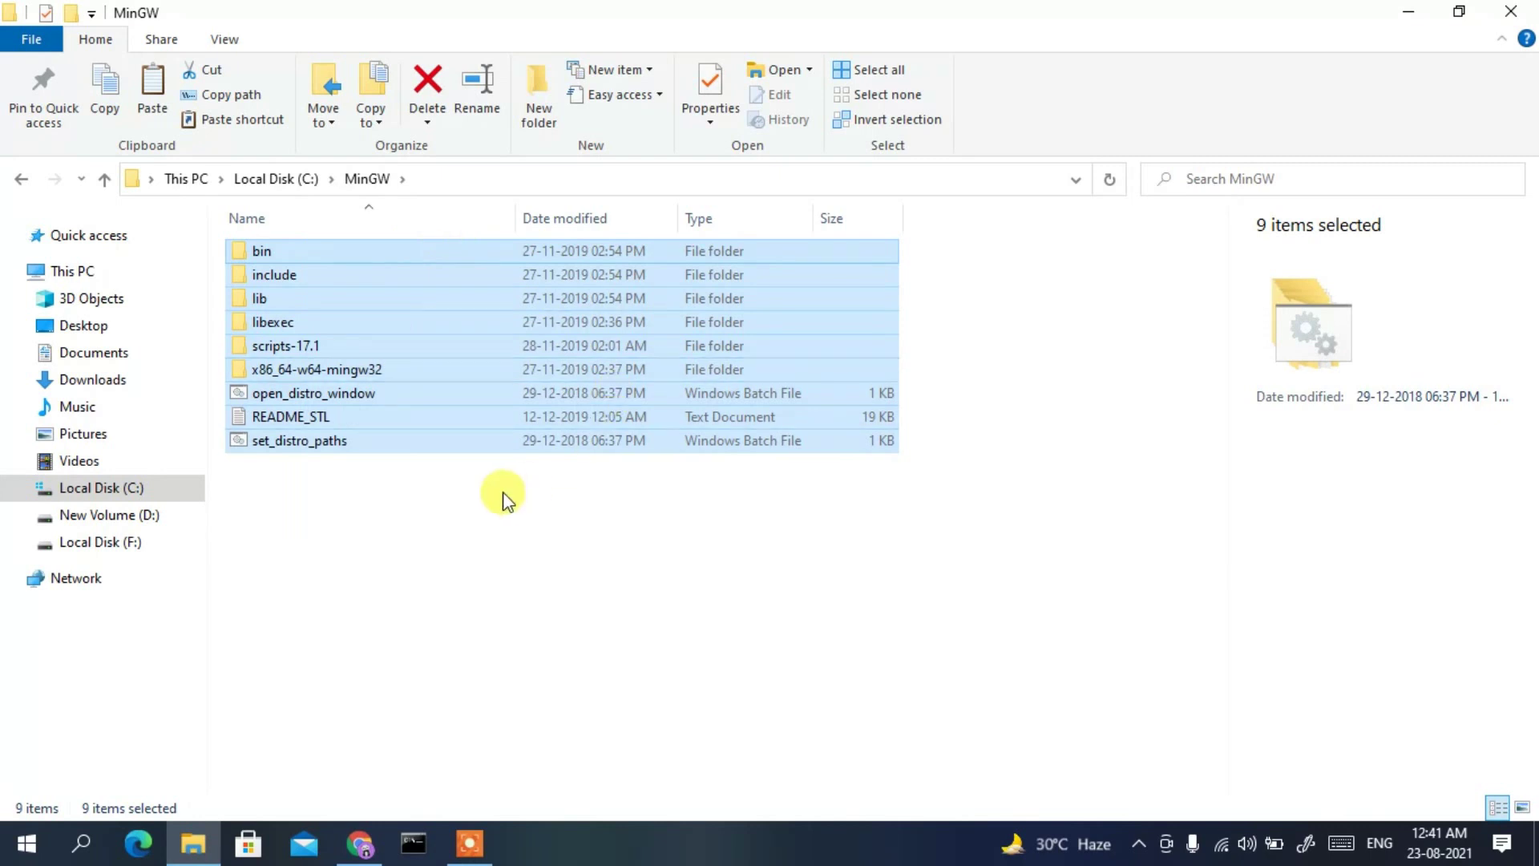
pyautogui.click(406, 550)
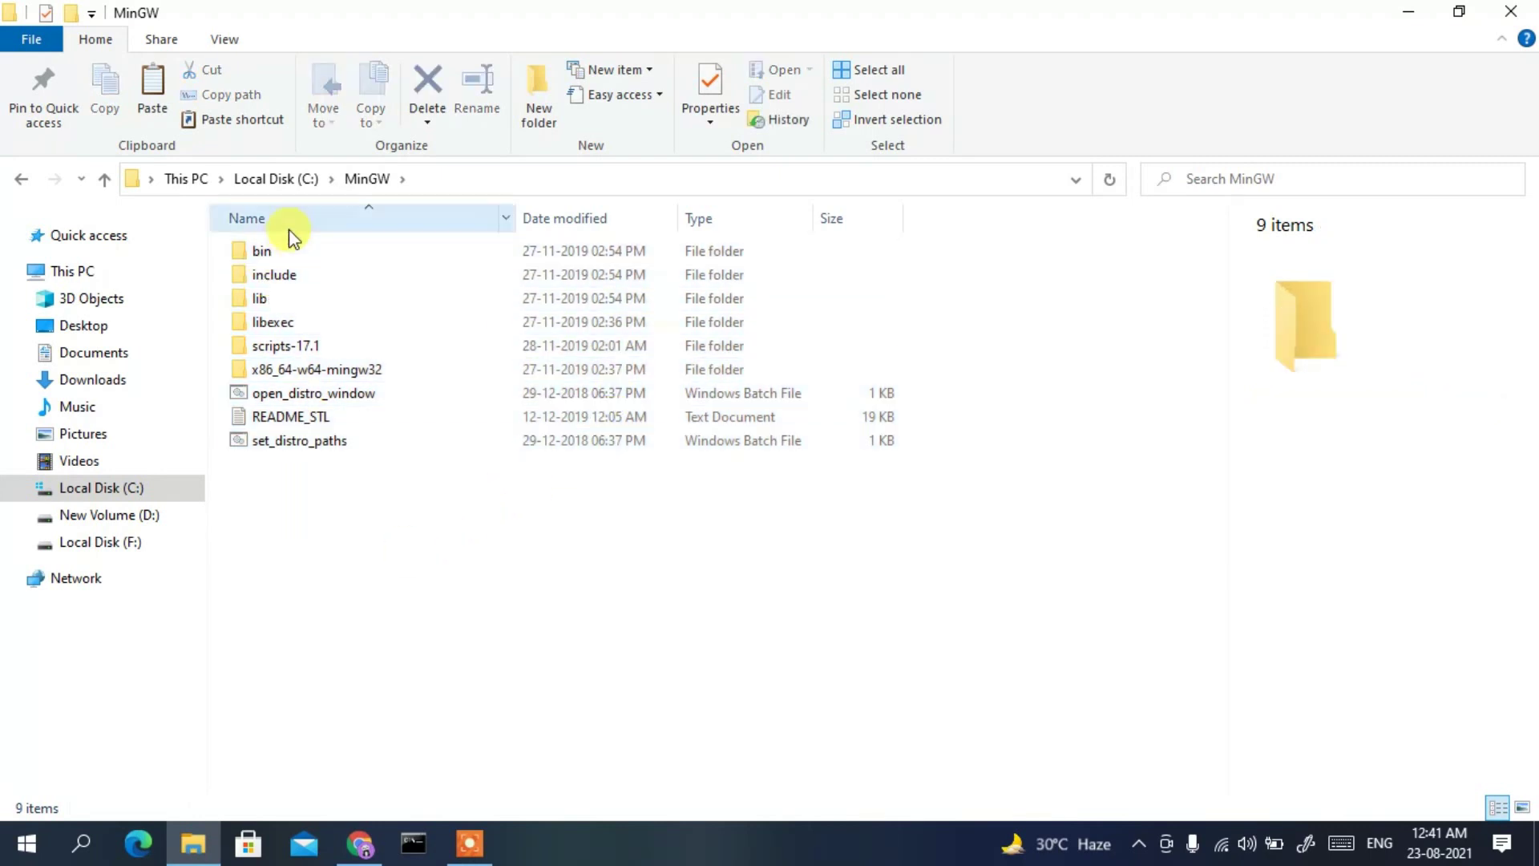
# Open the bin folder and copy its path C:\MinGW\bin.
pyautogui.click(277, 251)
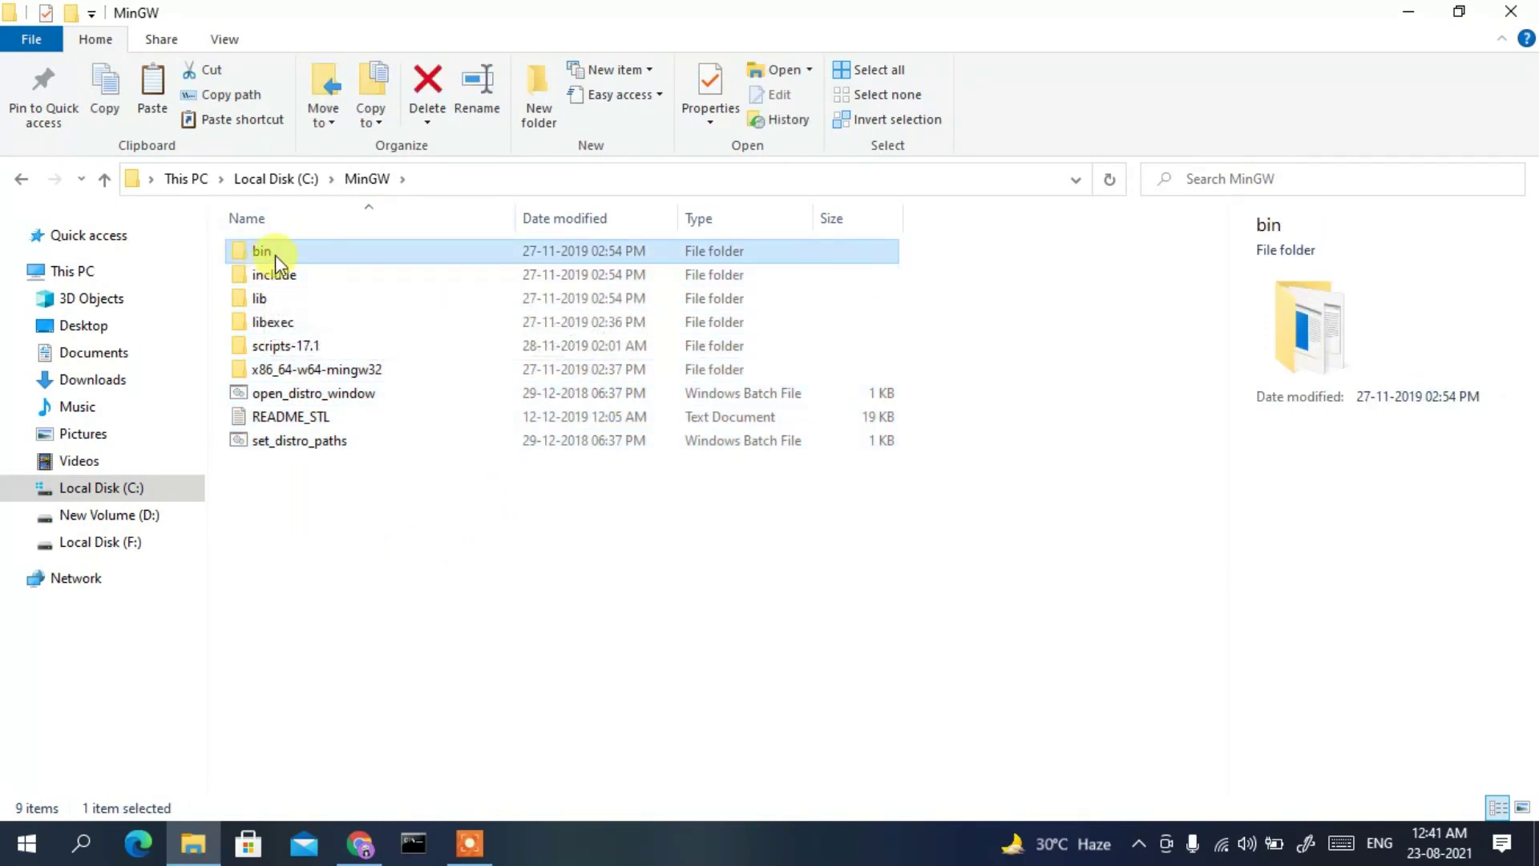
pyautogui.doubleClick(281, 253)
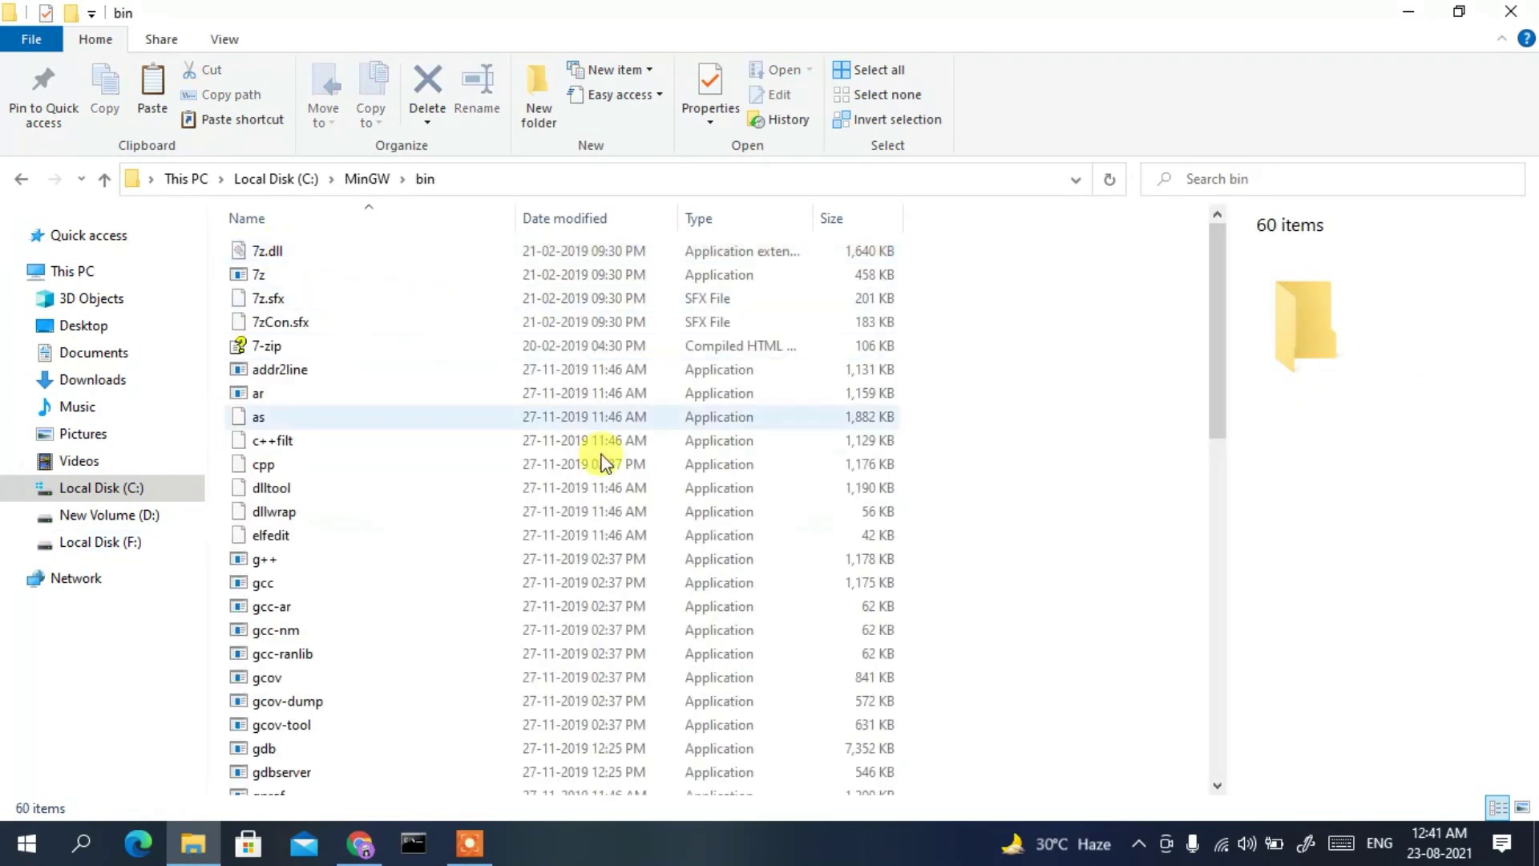
pyautogui.click(551, 181)
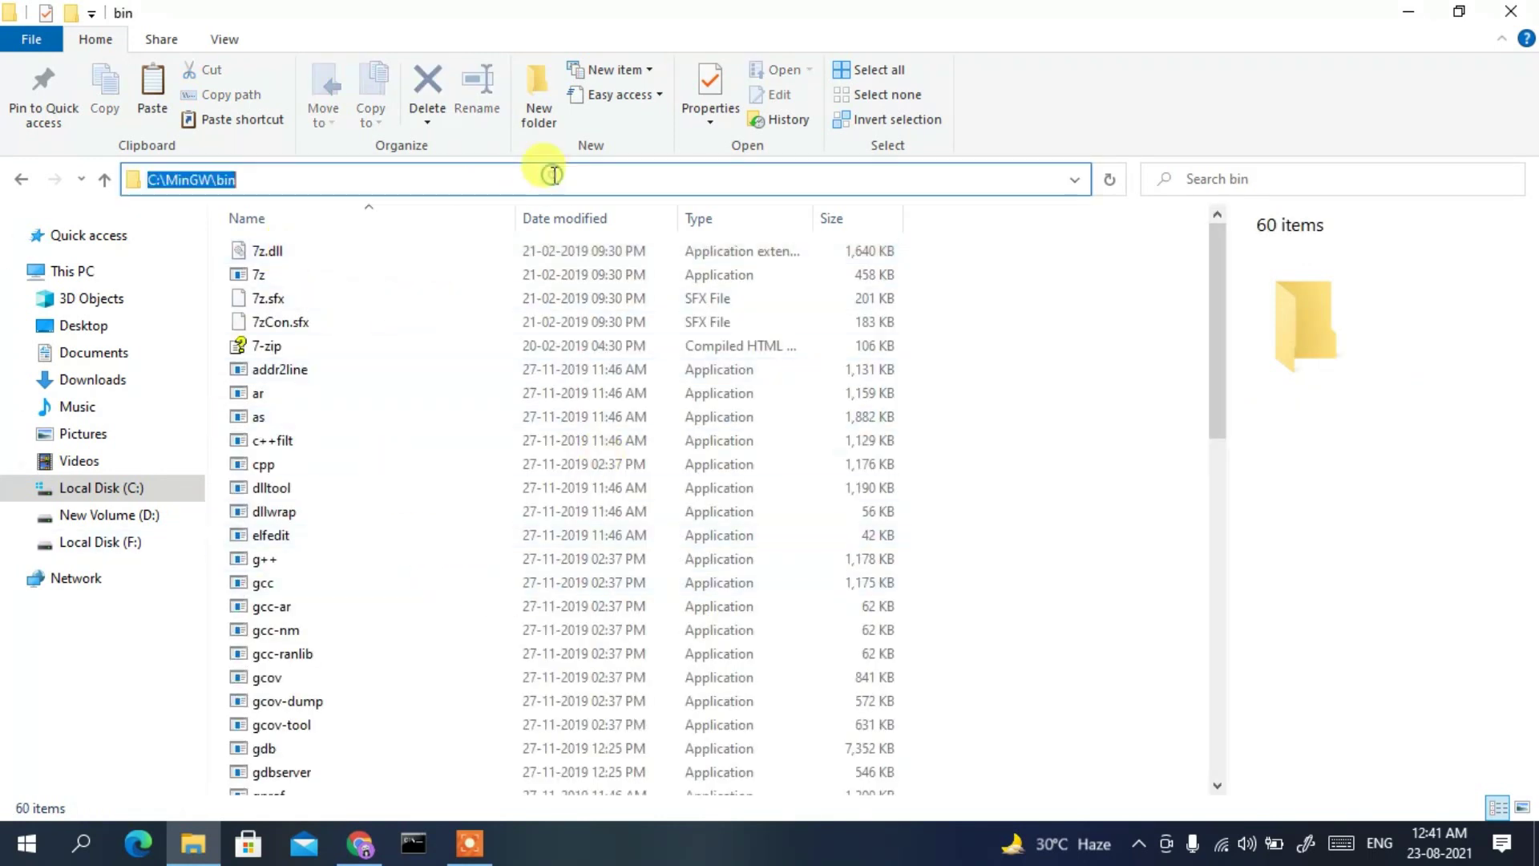
pyautogui.rightClick(422, 181)
pyautogui.click(499, 254)
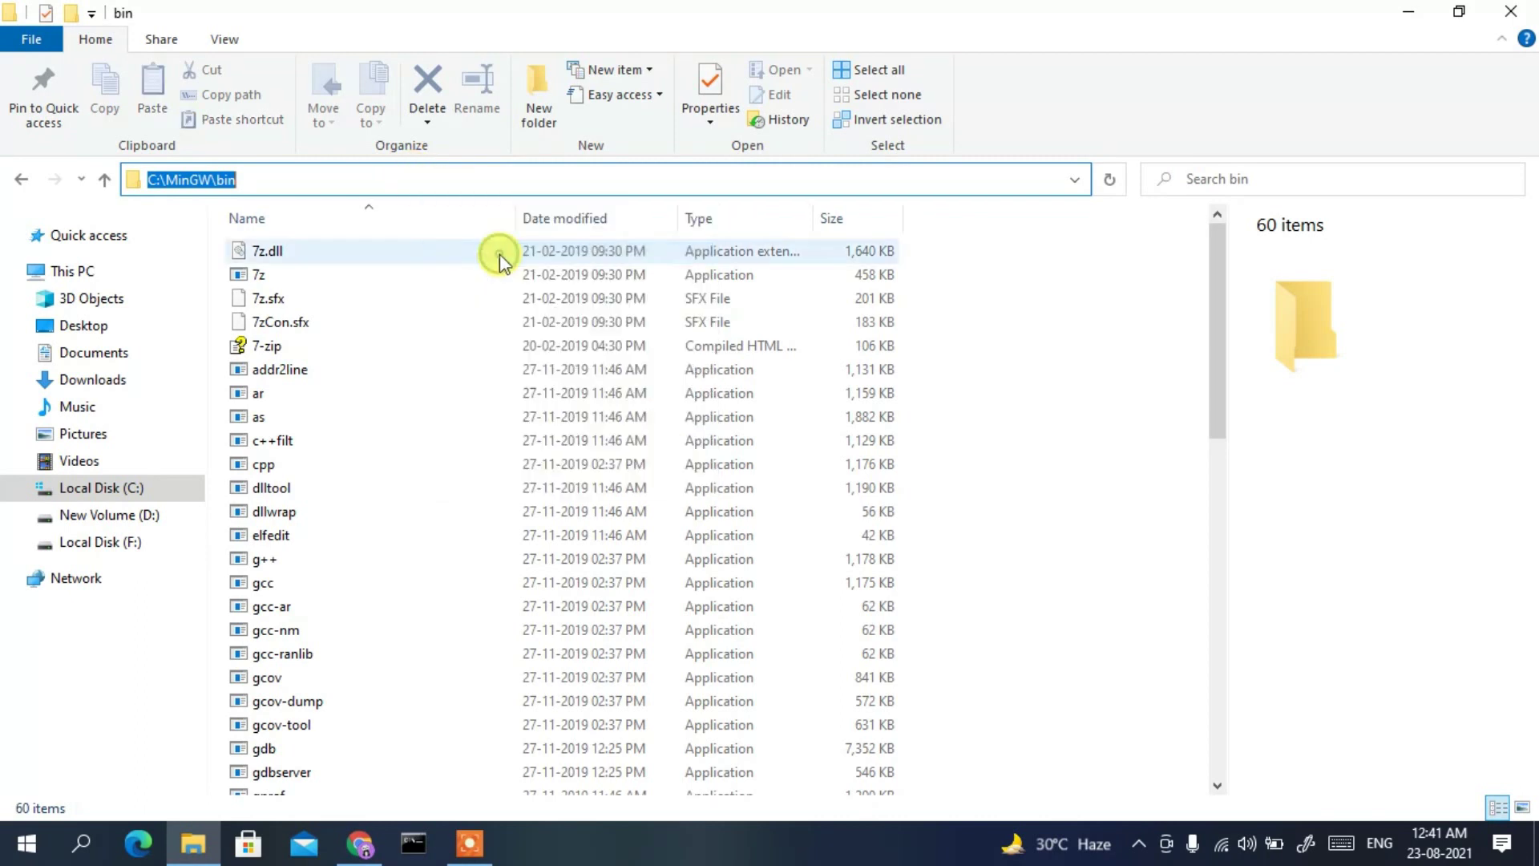
# Search 'environ' and open the user Path variable for editing in Environment Variables.
pyautogui.click(98, 852)
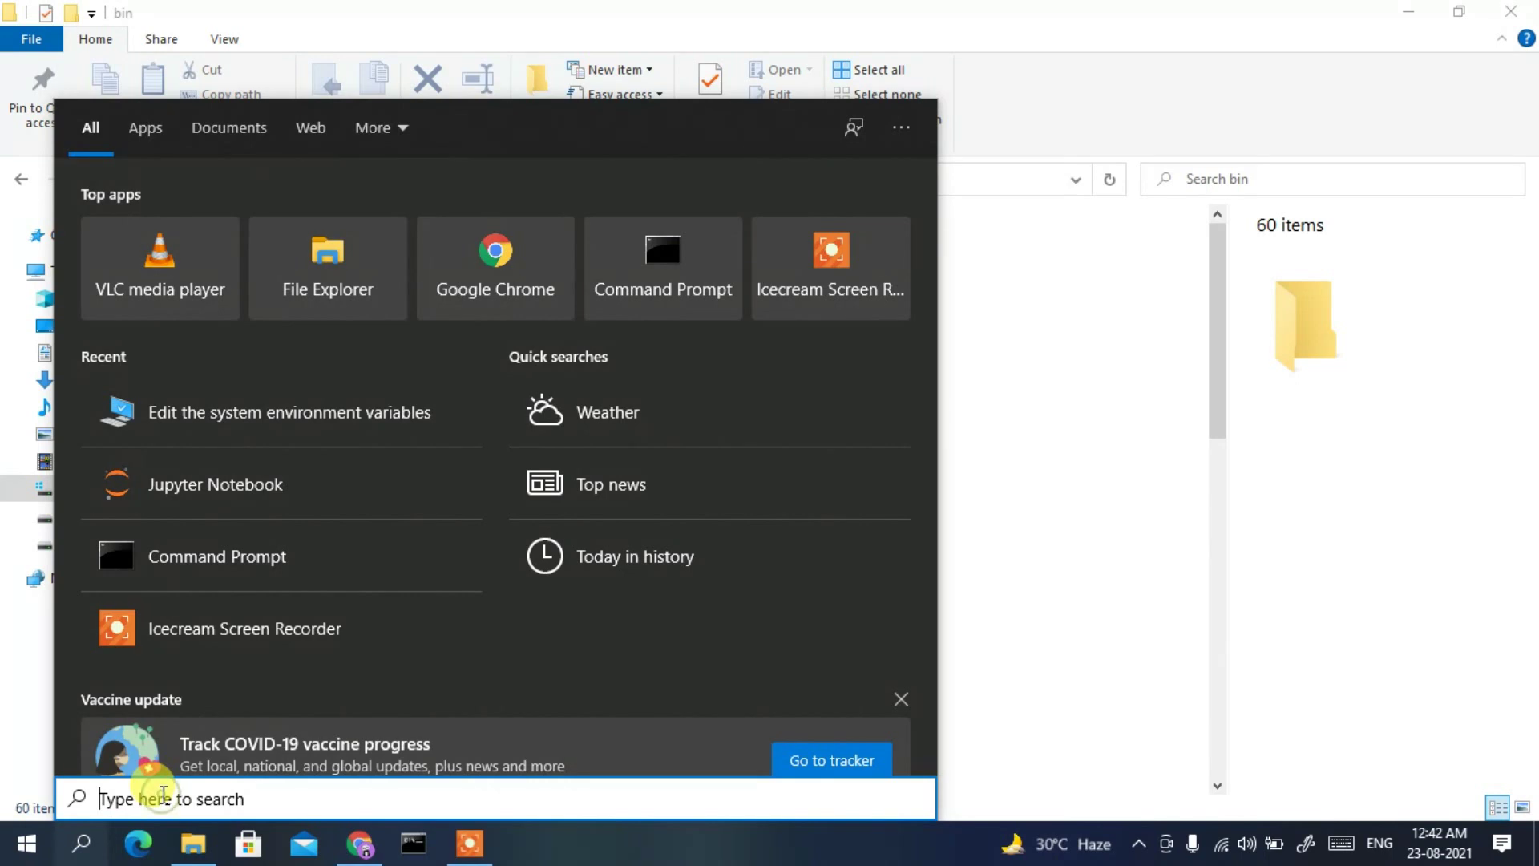
pyautogui.write('en')
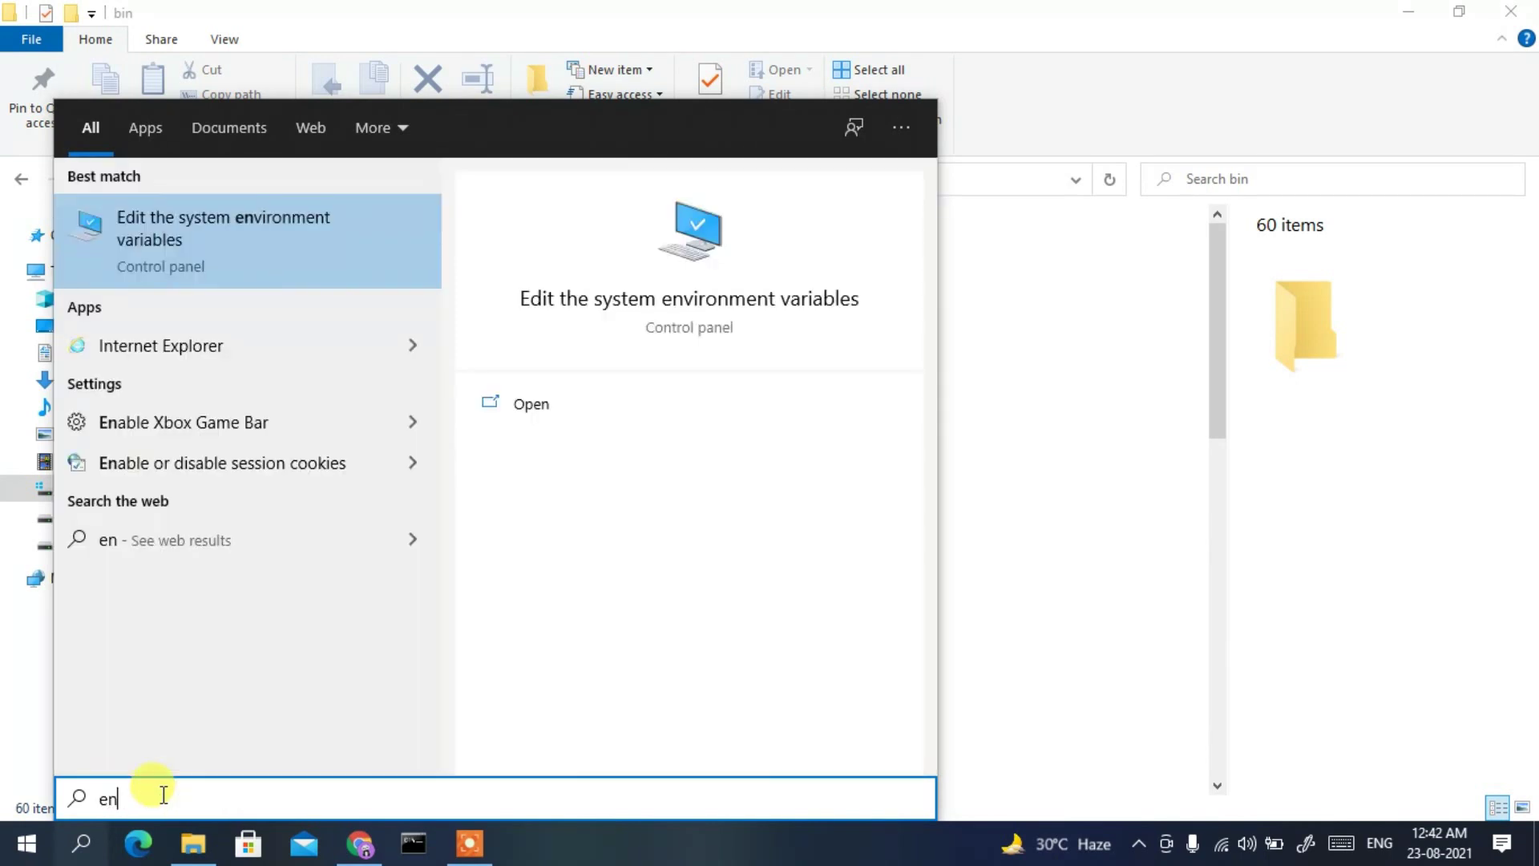
pyautogui.write('viron')
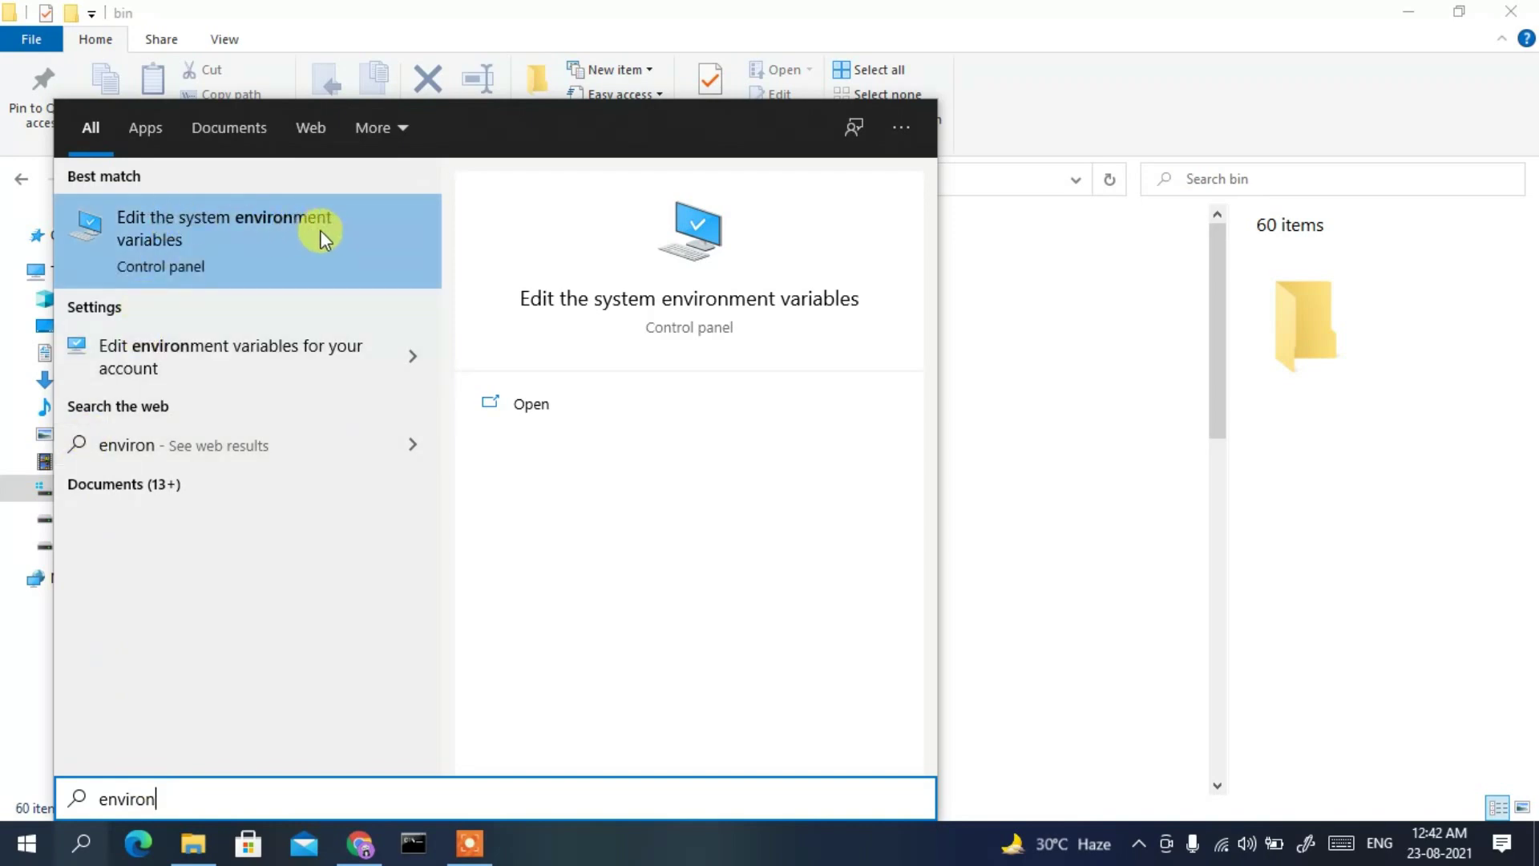
pyautogui.click(240, 230)
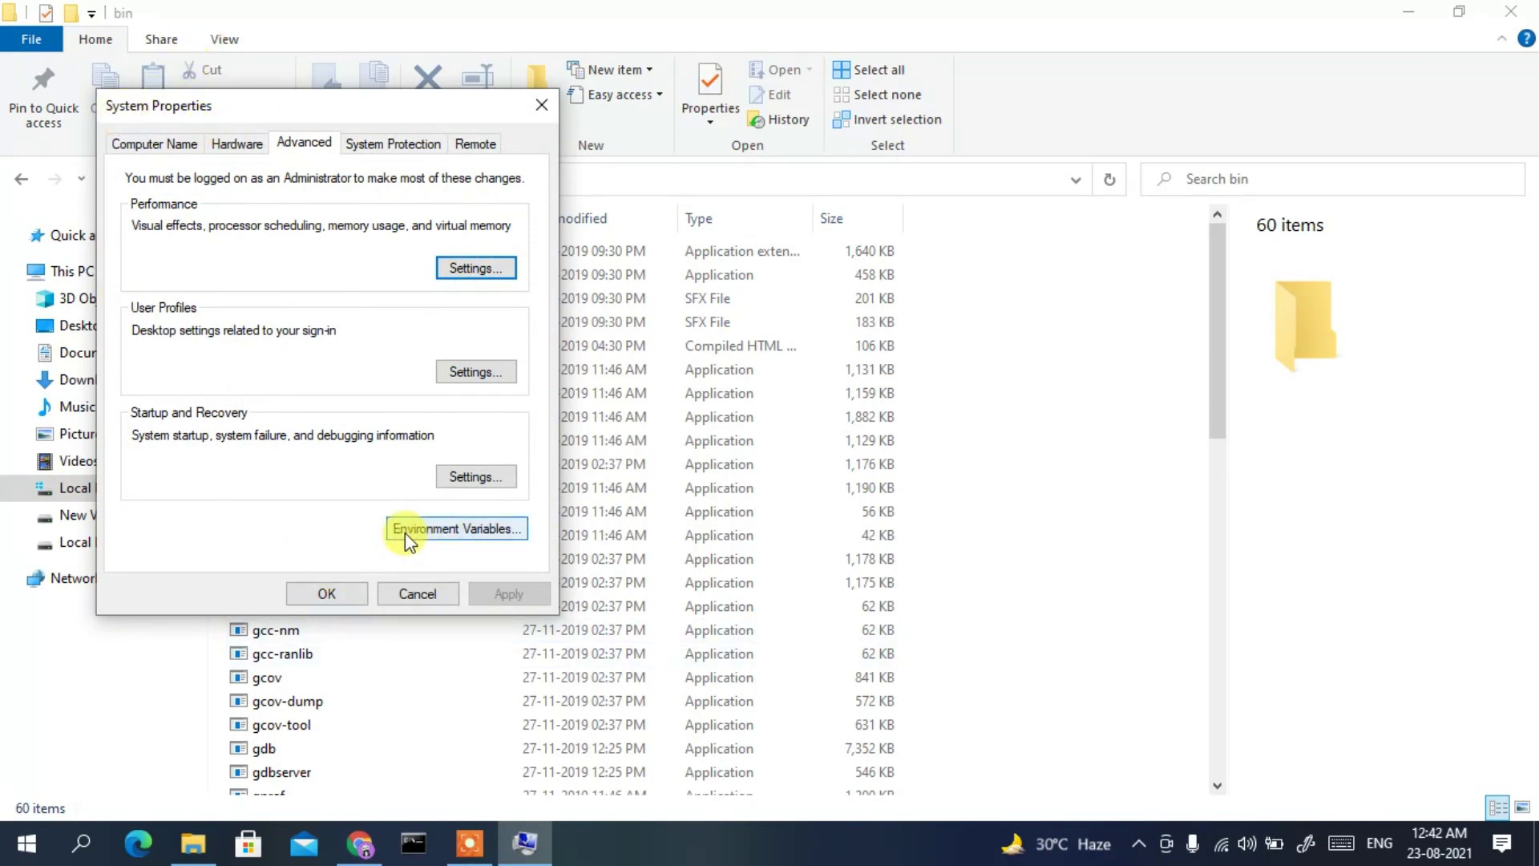
pyautogui.click(475, 527)
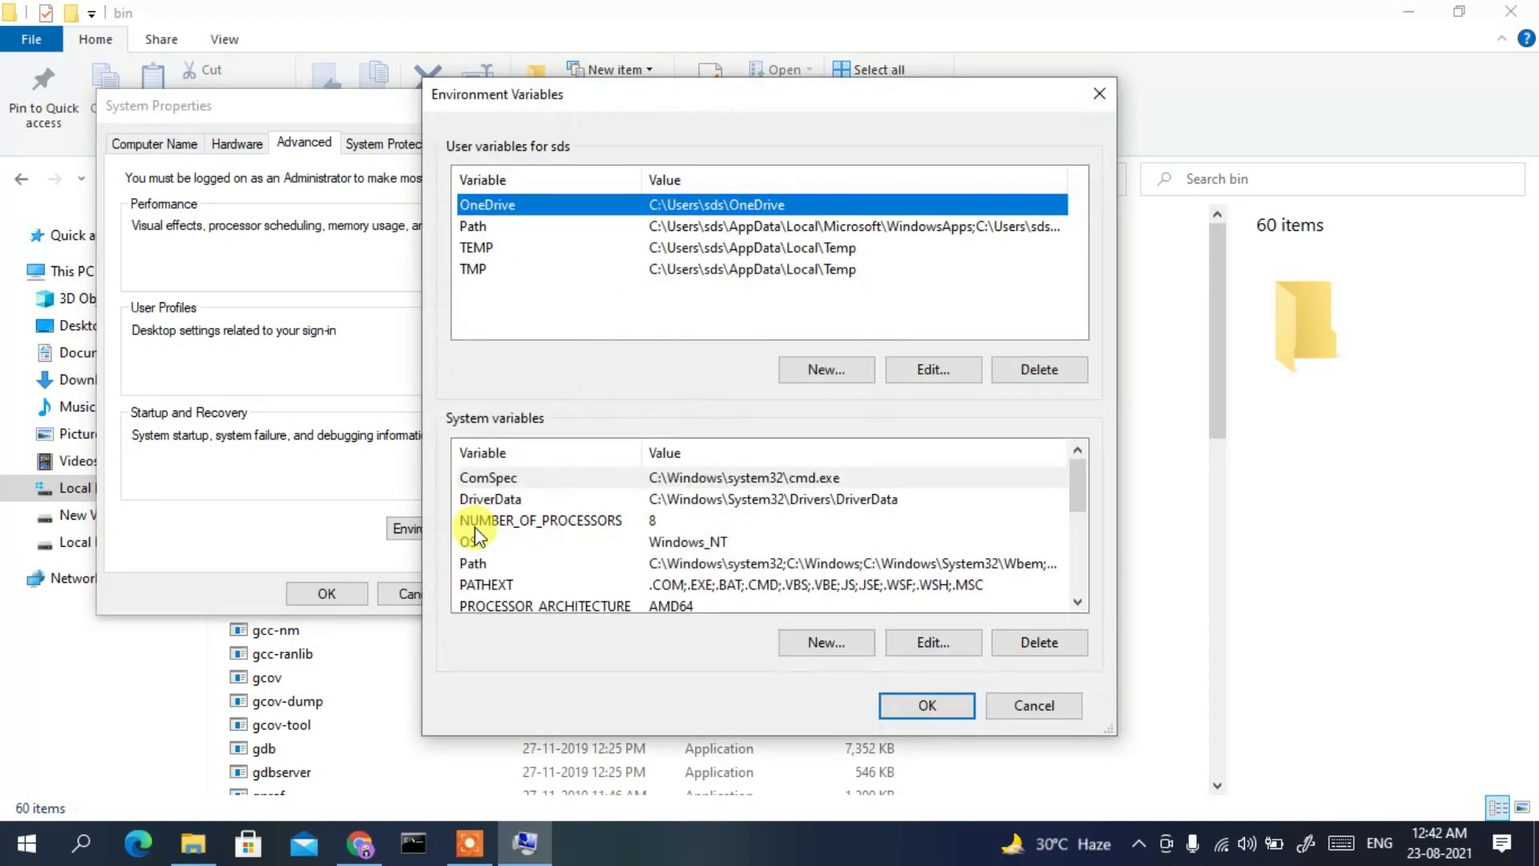
pyautogui.click(478, 227)
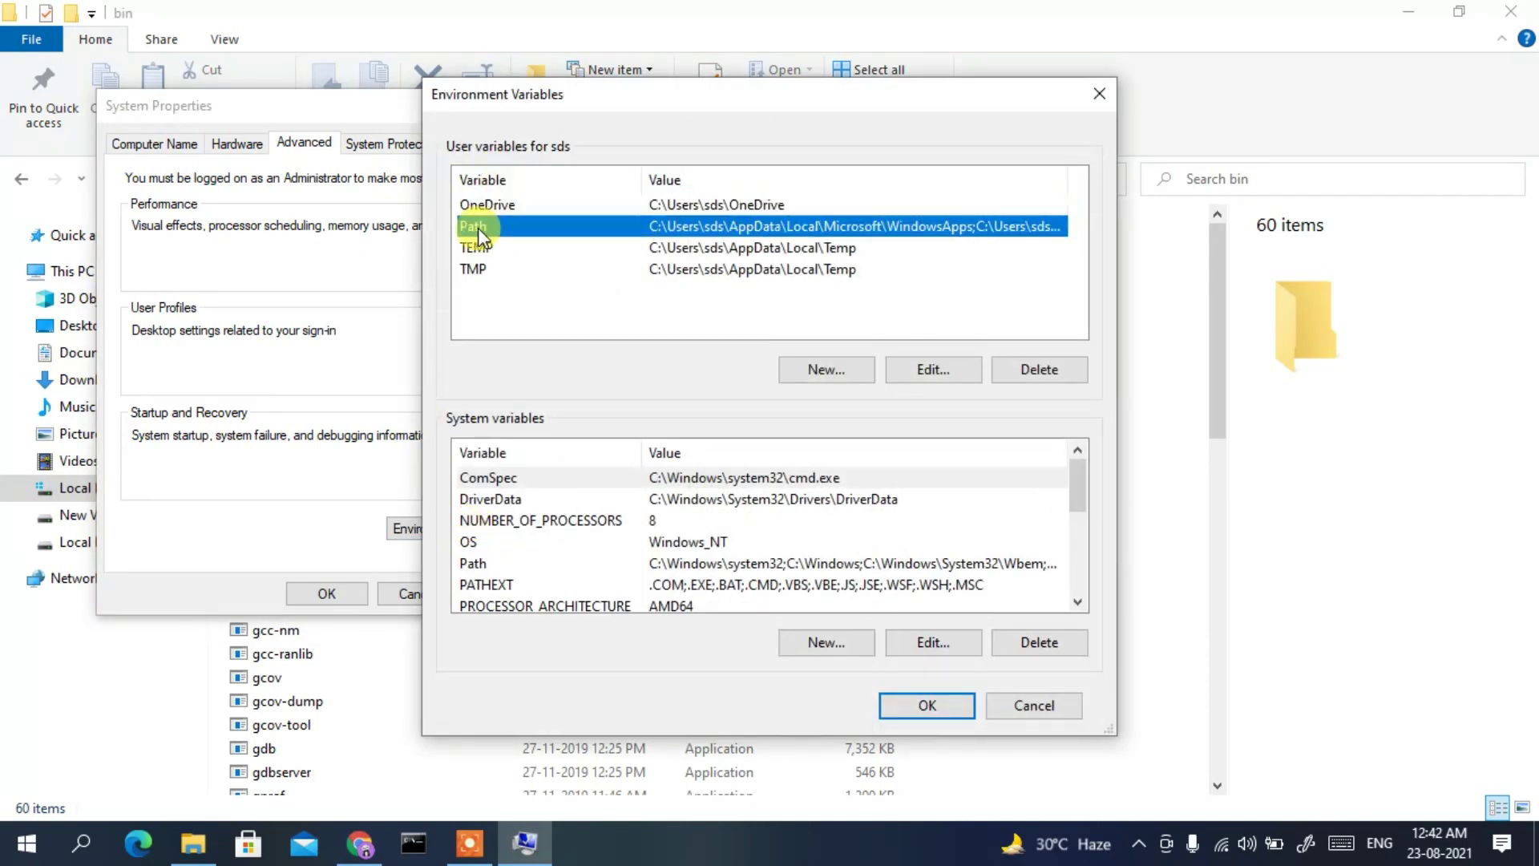
pyautogui.click(922, 370)
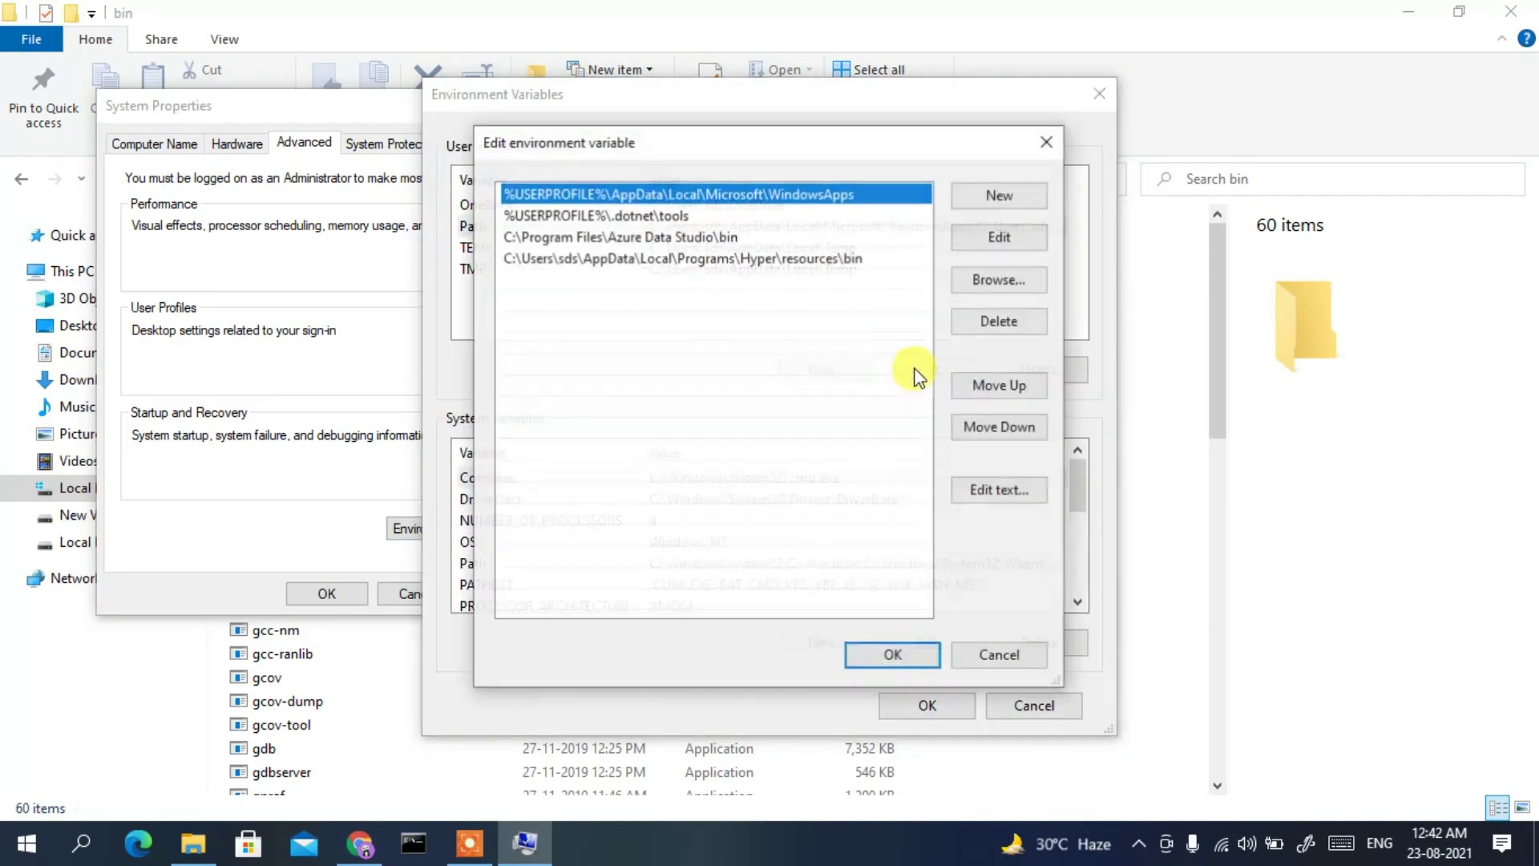
# Add C:\MinGW\bin as a new Path entry and confirm all dialogs.
pyautogui.click(998, 196)
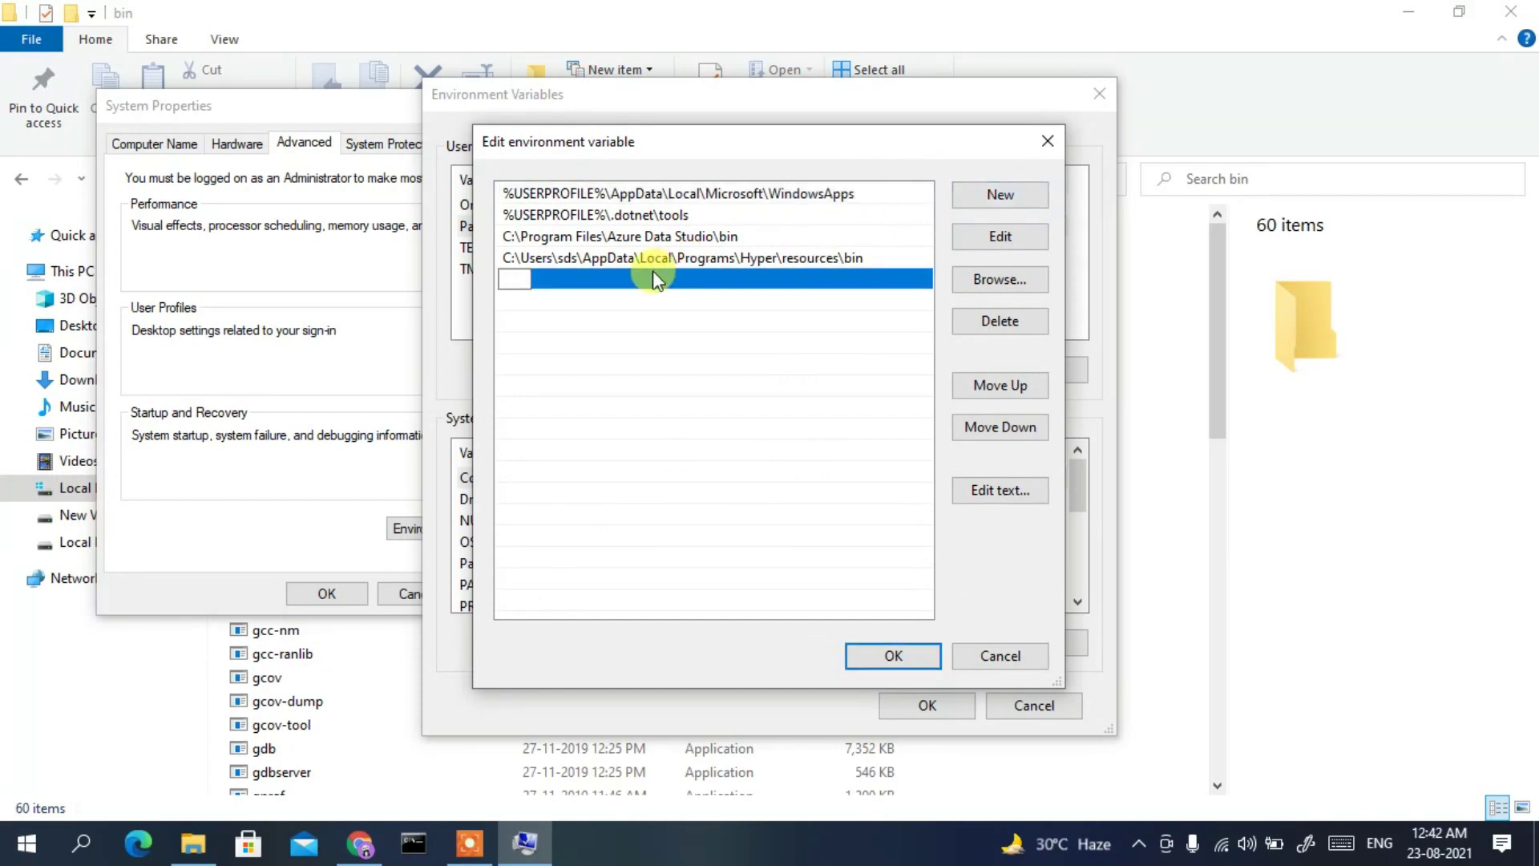
pyautogui.rightClick(513, 277)
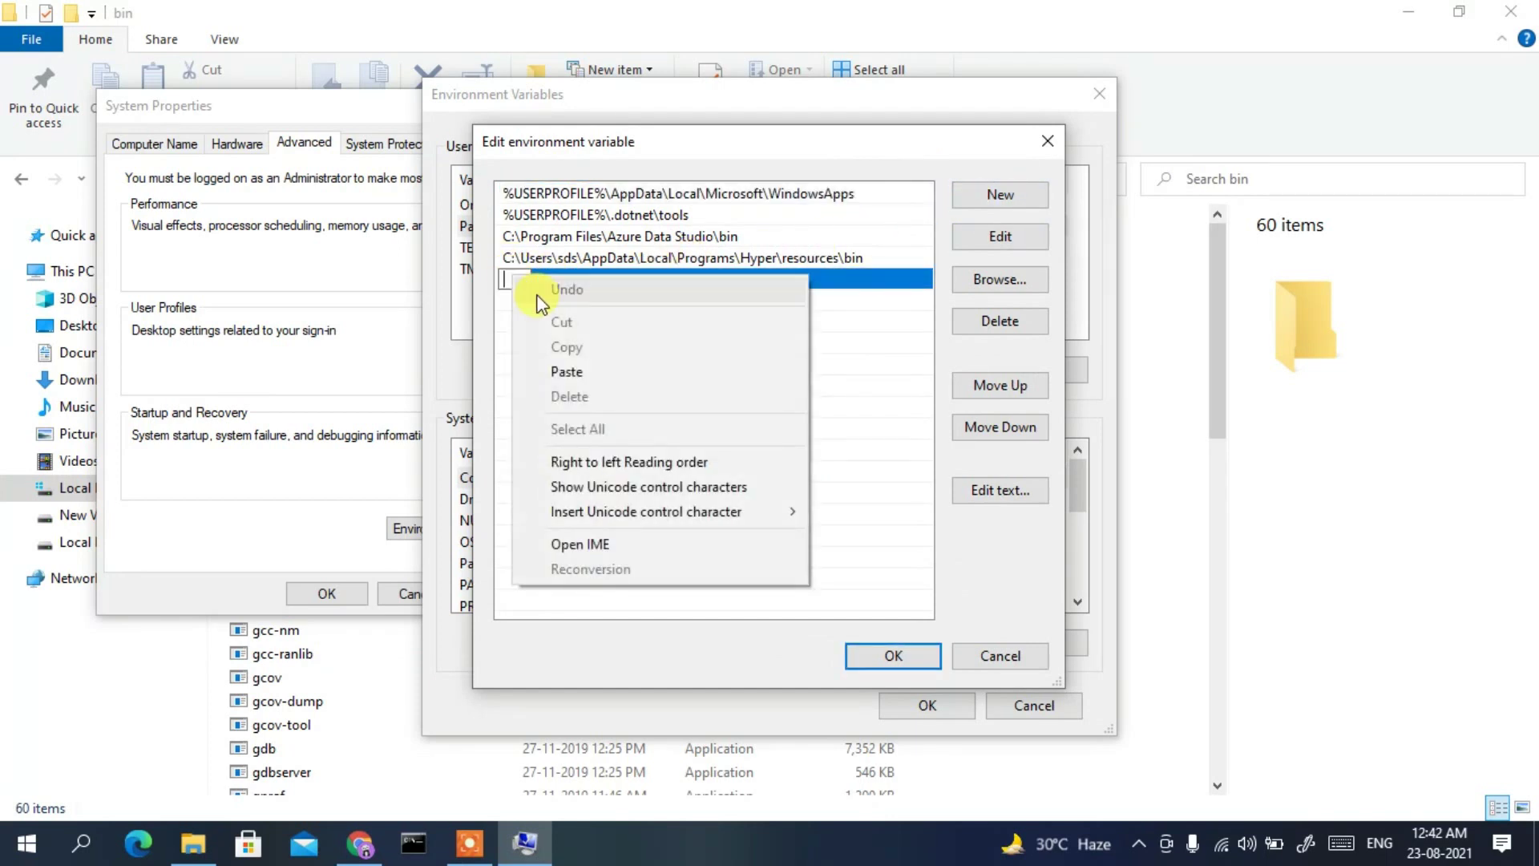
pyautogui.click(583, 373)
pyautogui.click(628, 337)
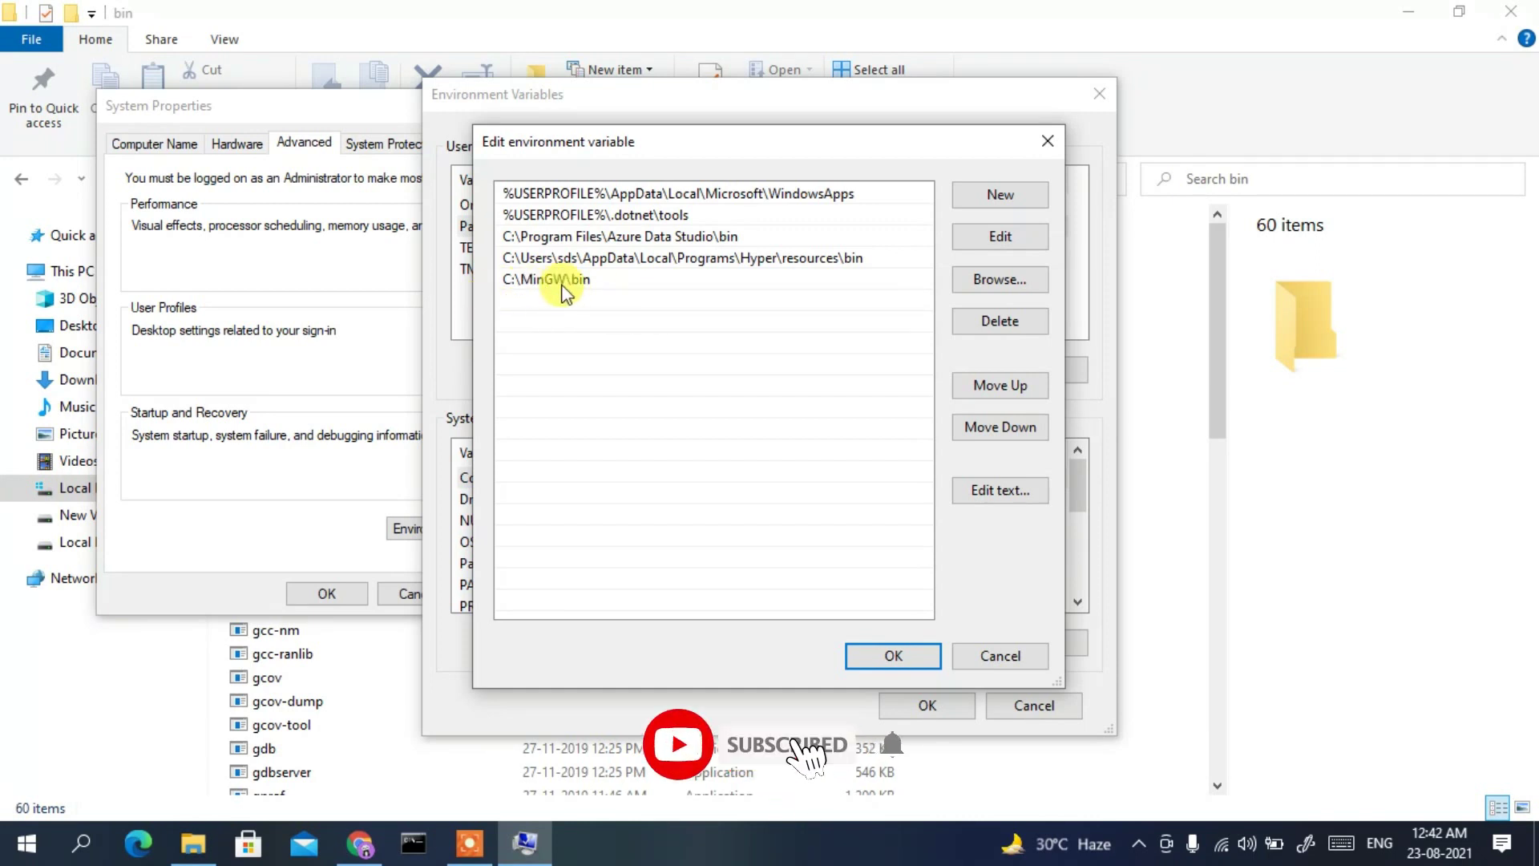
pyautogui.click(880, 653)
pyautogui.click(925, 705)
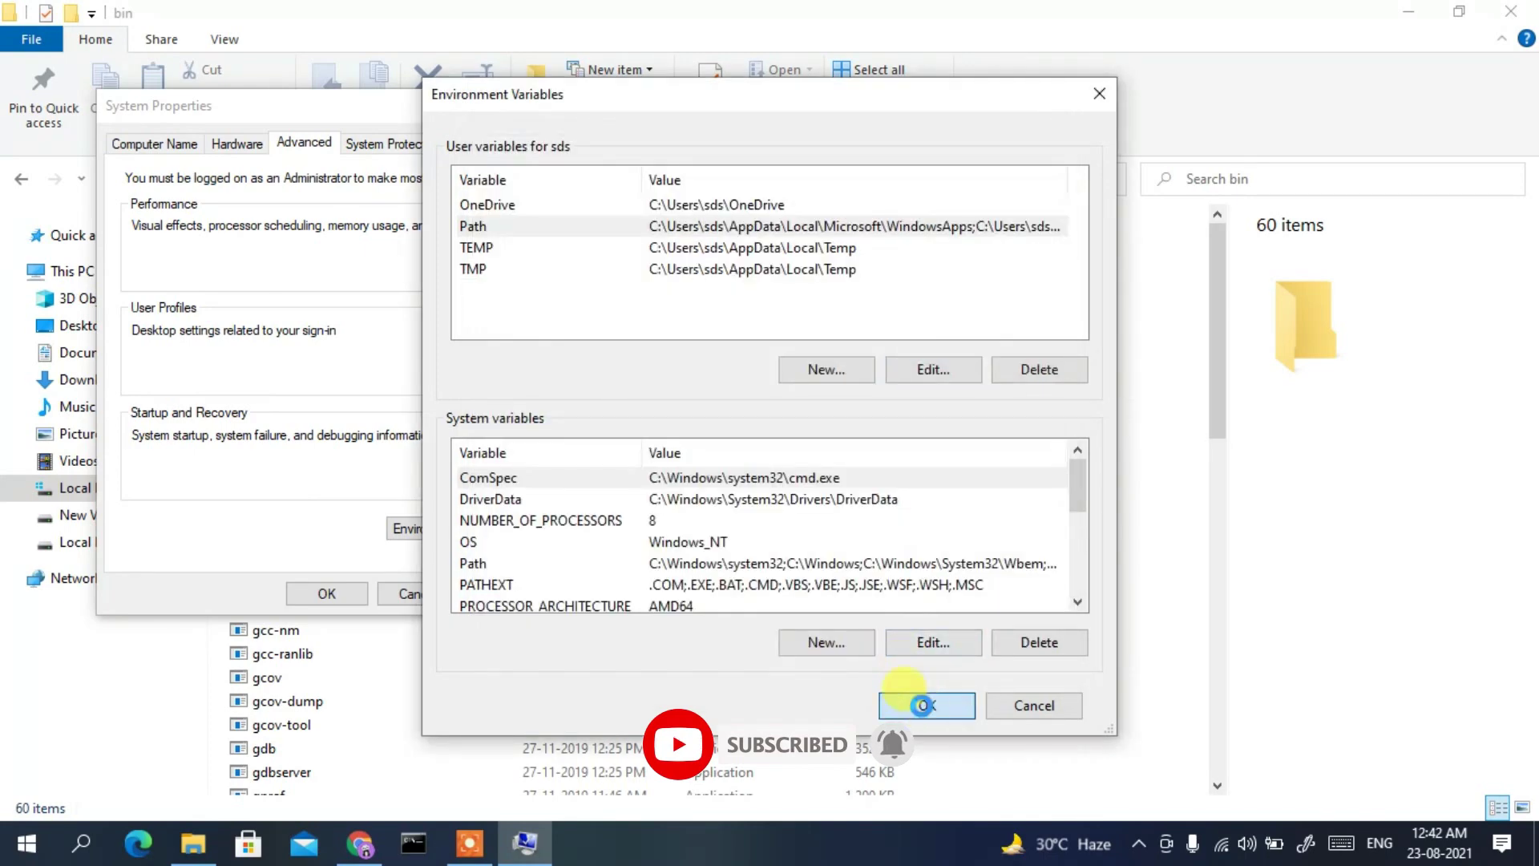
pyautogui.click(327, 594)
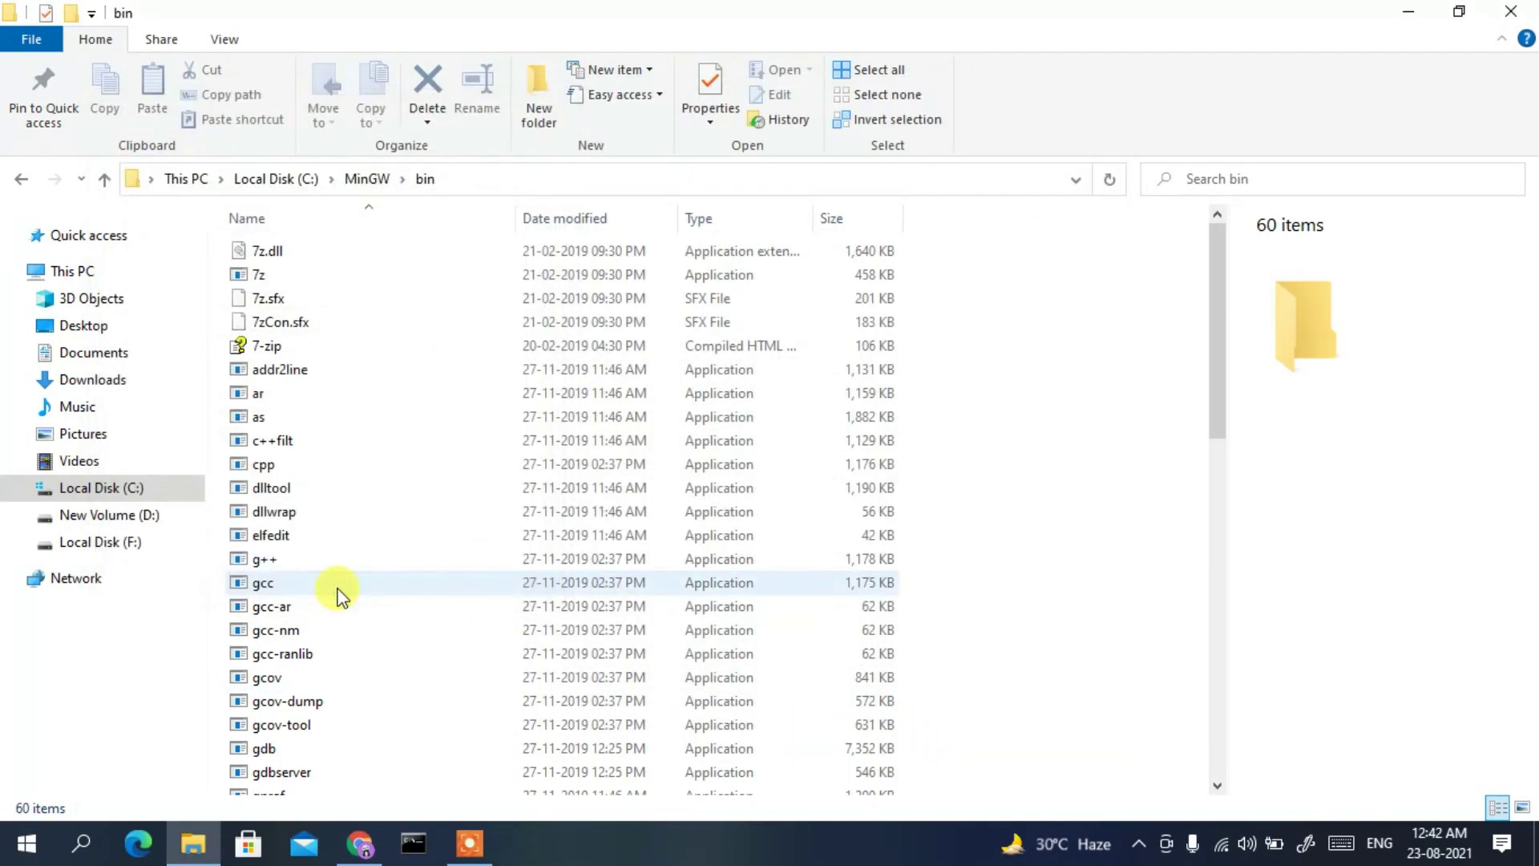
pyautogui.click(1529, 9)
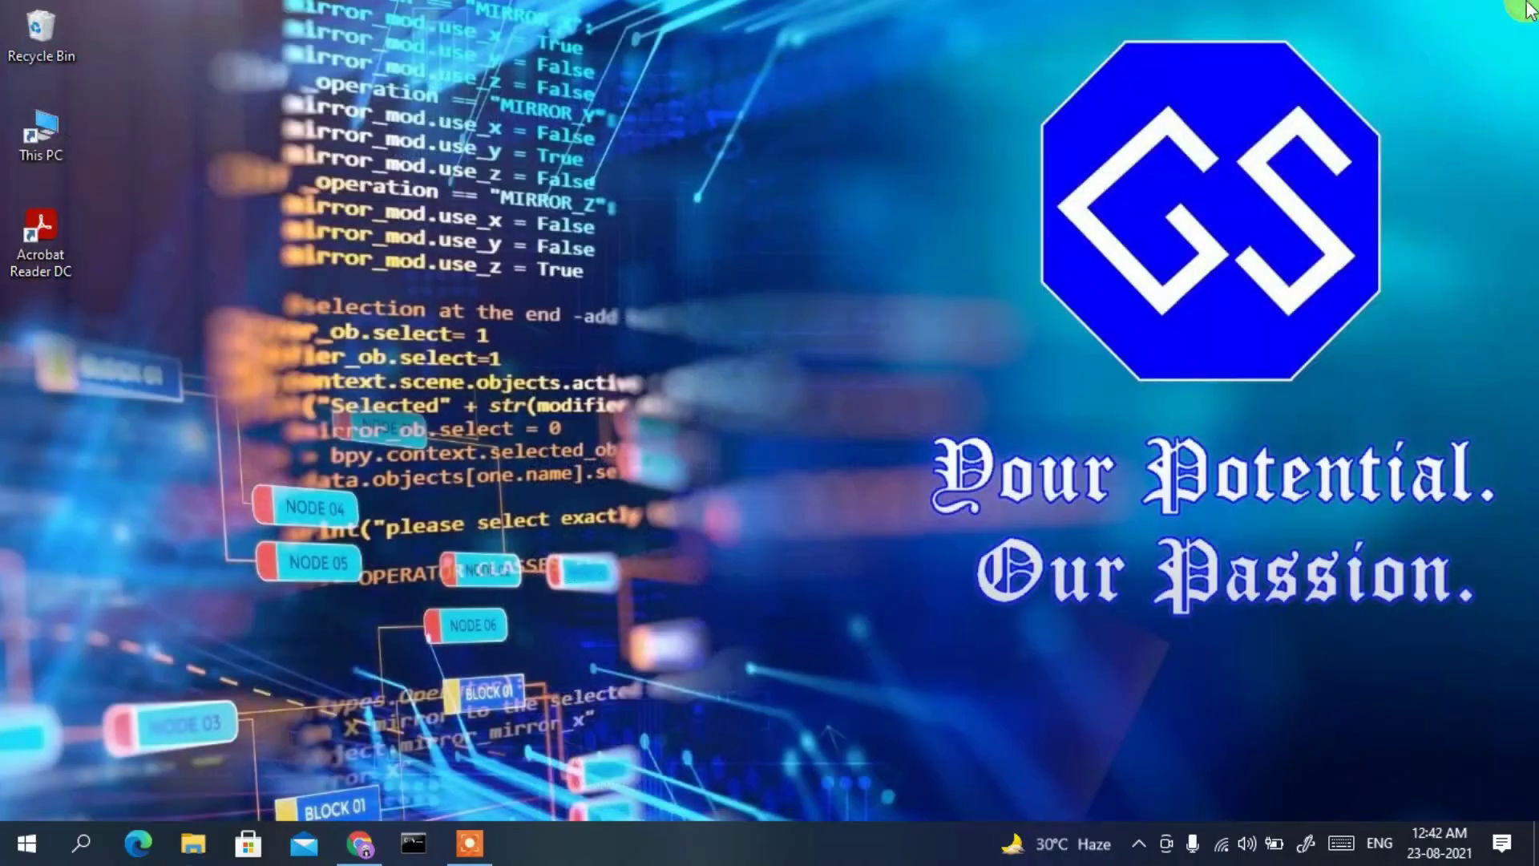
pyautogui.click(411, 839)
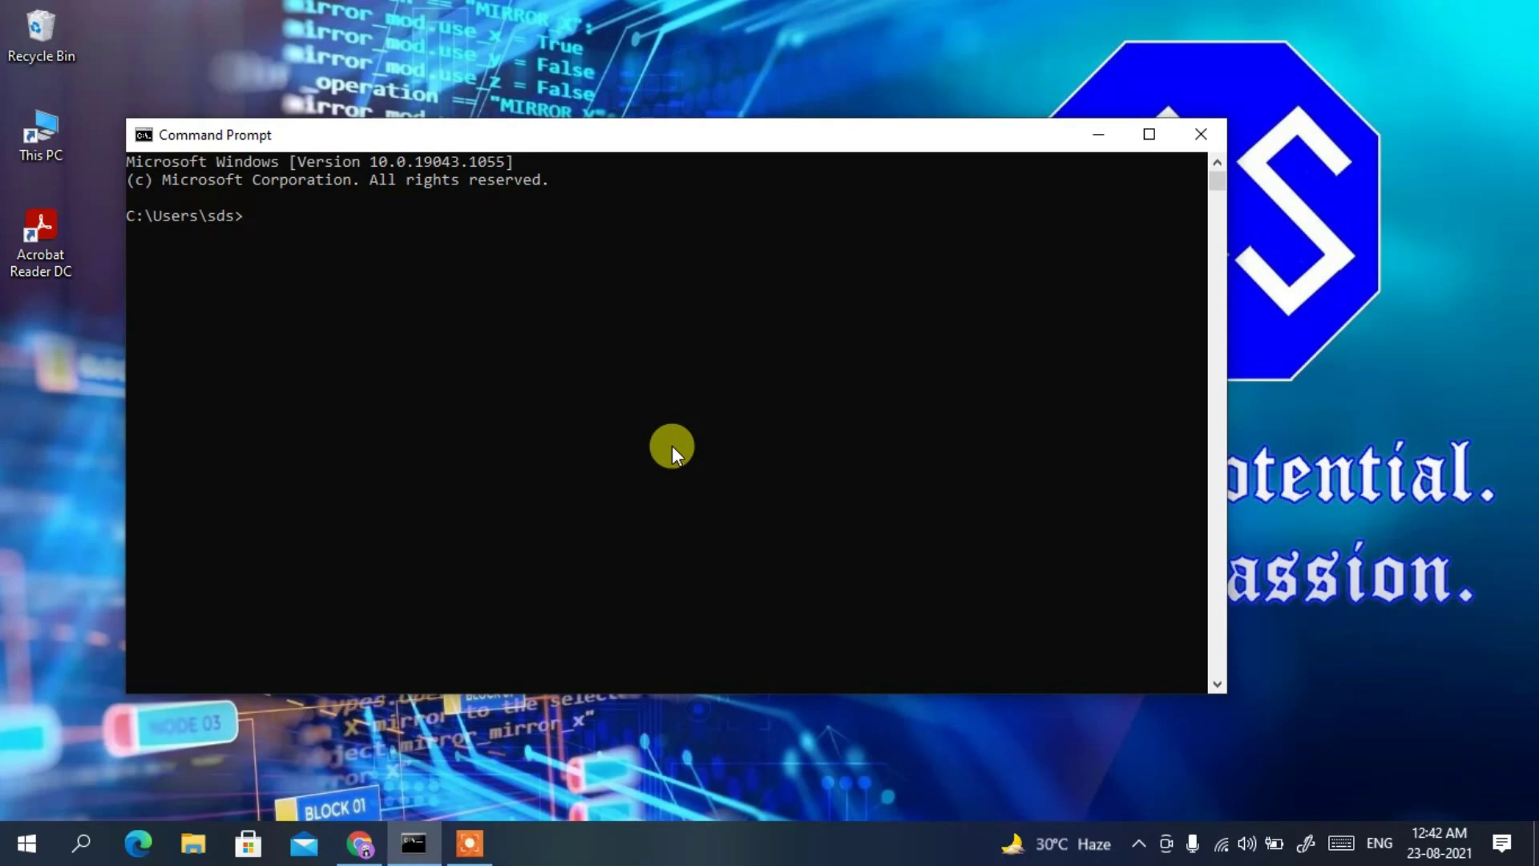
pyautogui.write('gcc --version')
pyautogui.press('Return')
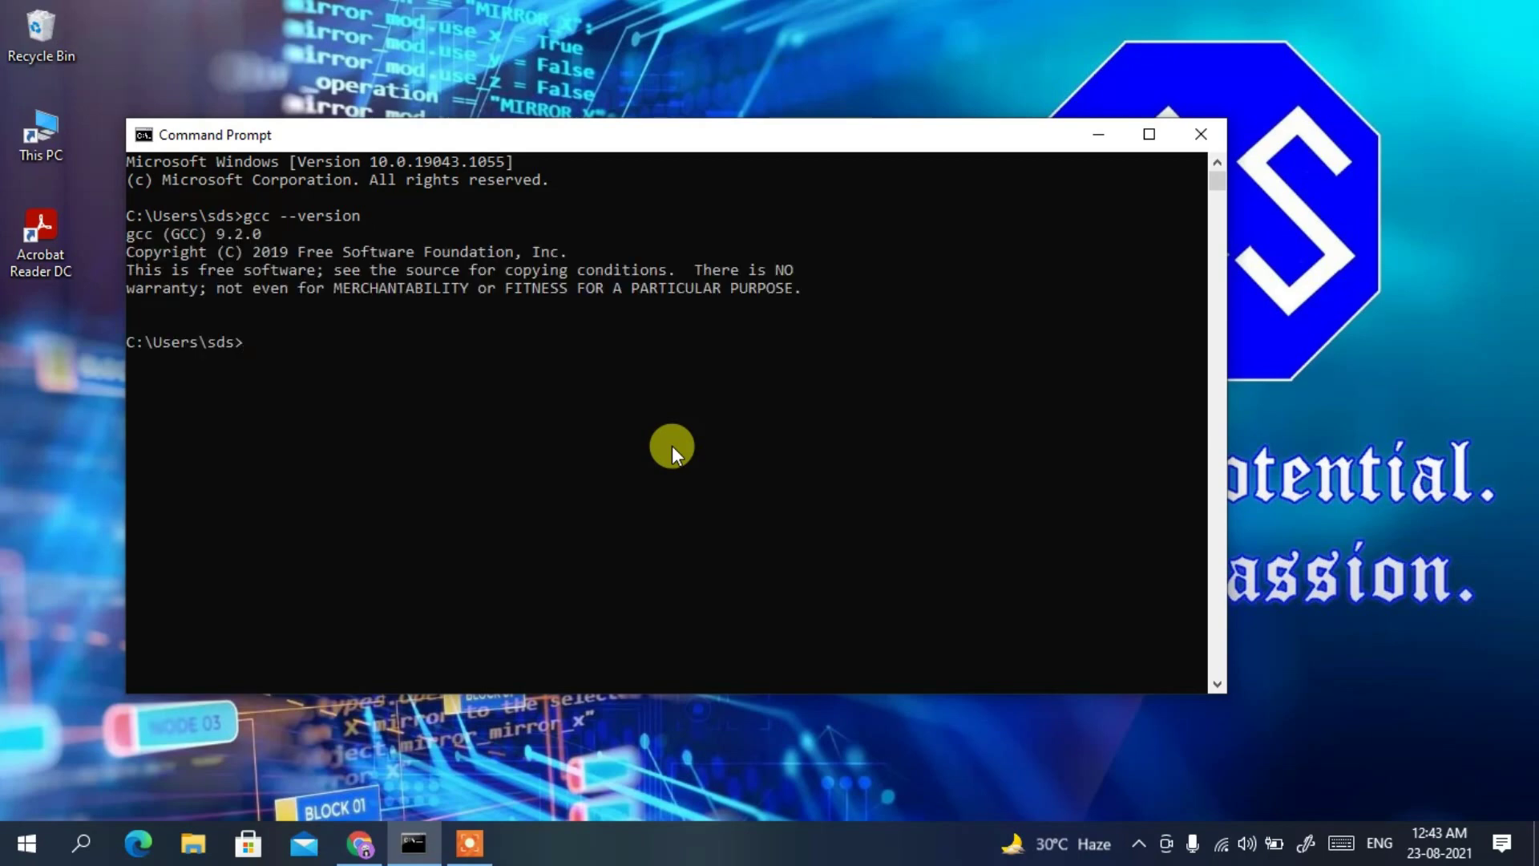
pyautogui.moveTo(127, 241); pyautogui.dragTo(266, 229)
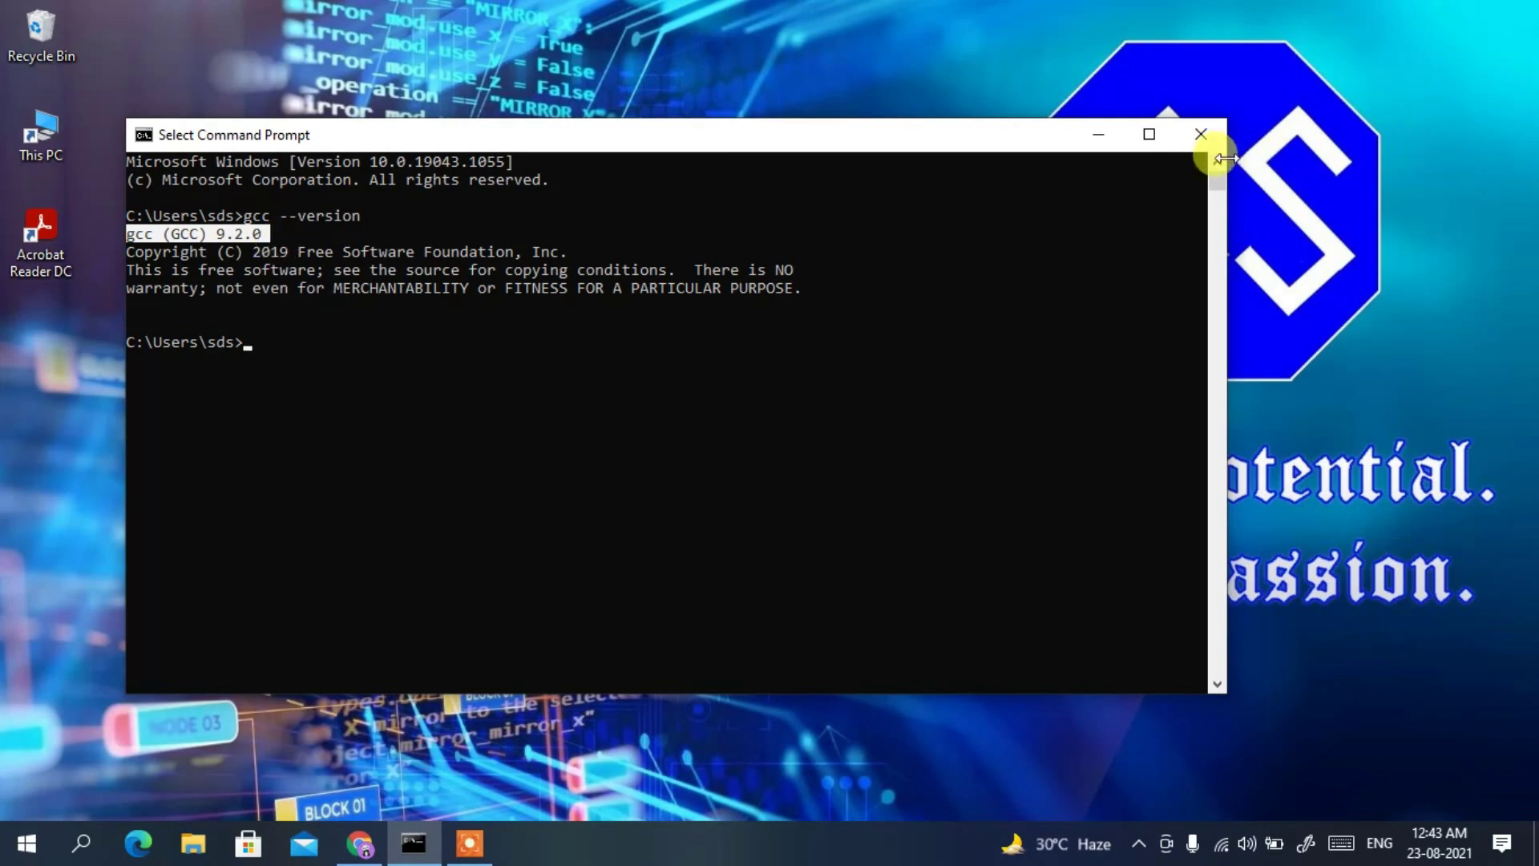
pyautogui.click(1199, 134)
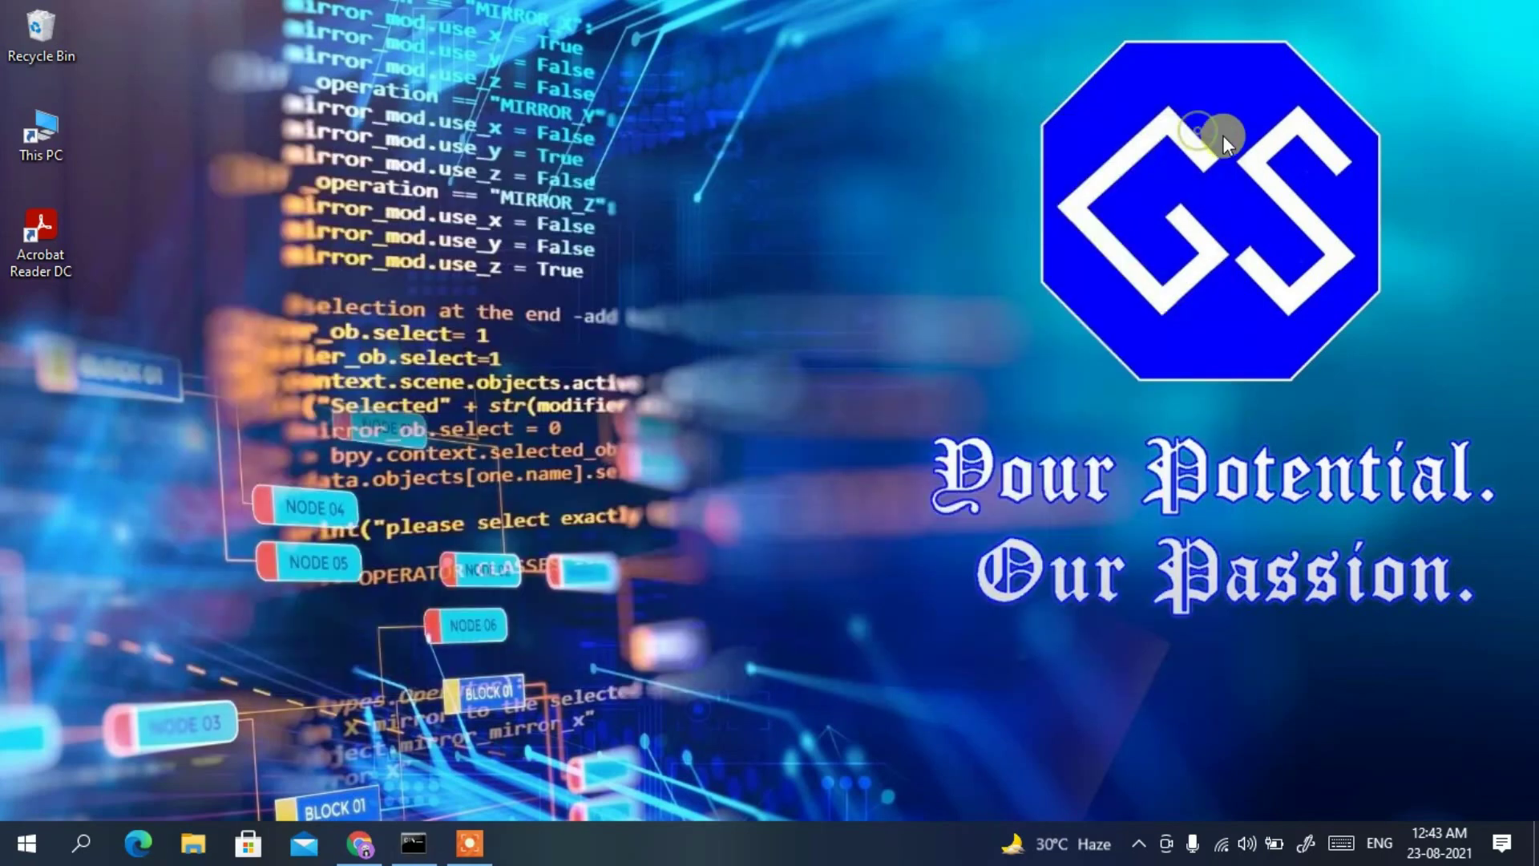
# Create a new desktop folder named cProgram and open it.
pyautogui.rightClick(716, 92)
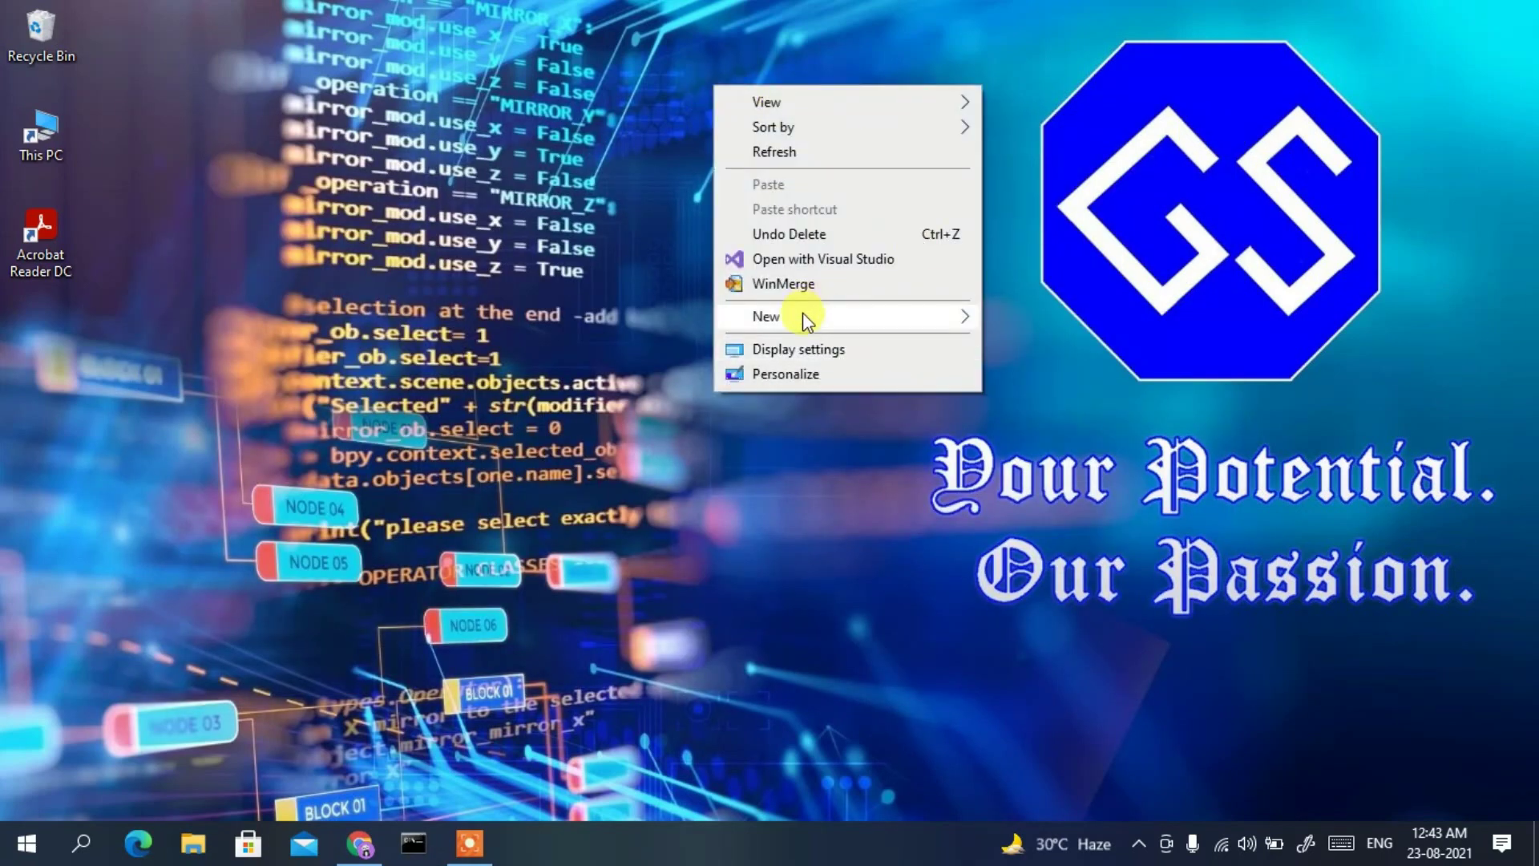
pyautogui.moveTo(946, 317)
pyautogui.click(1085, 325)
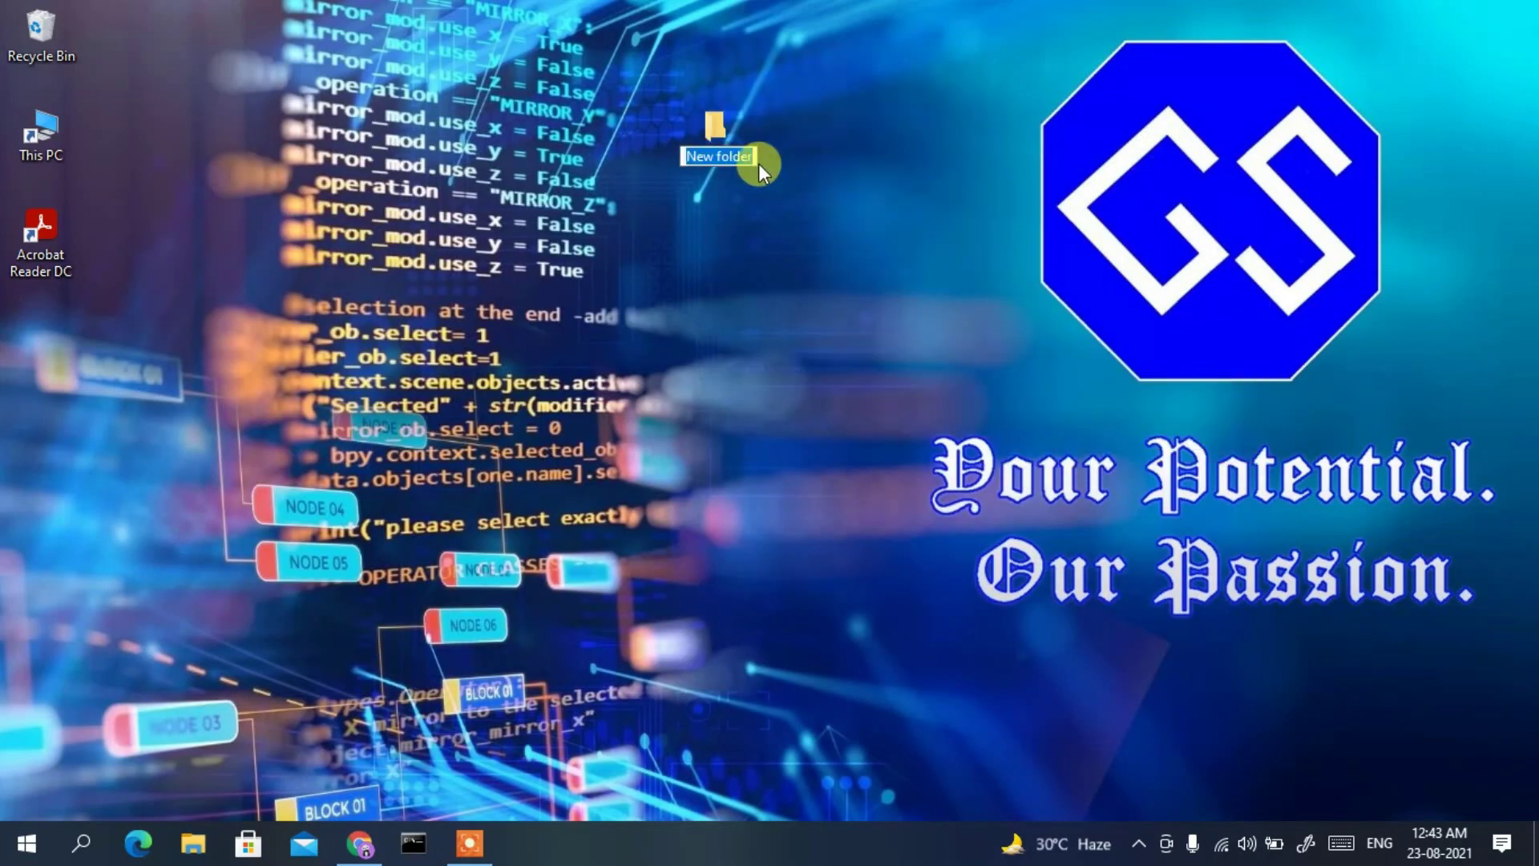
pyautogui.moveTo(733, 127); pyautogui.dragTo(797, 161)
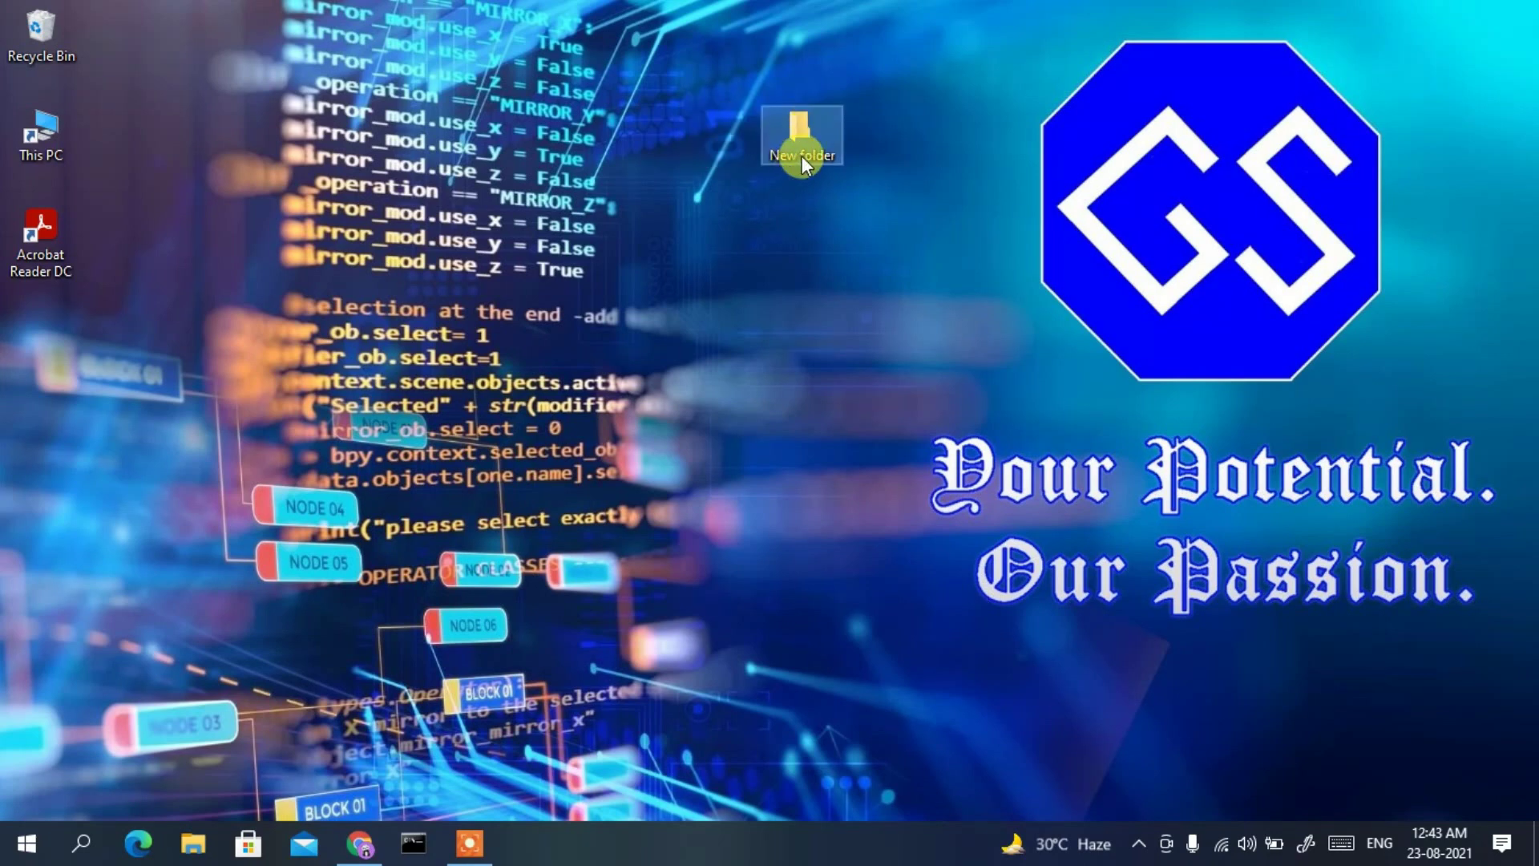
pyautogui.click(802, 156)
pyautogui.hotkey('ctrl', 'a')
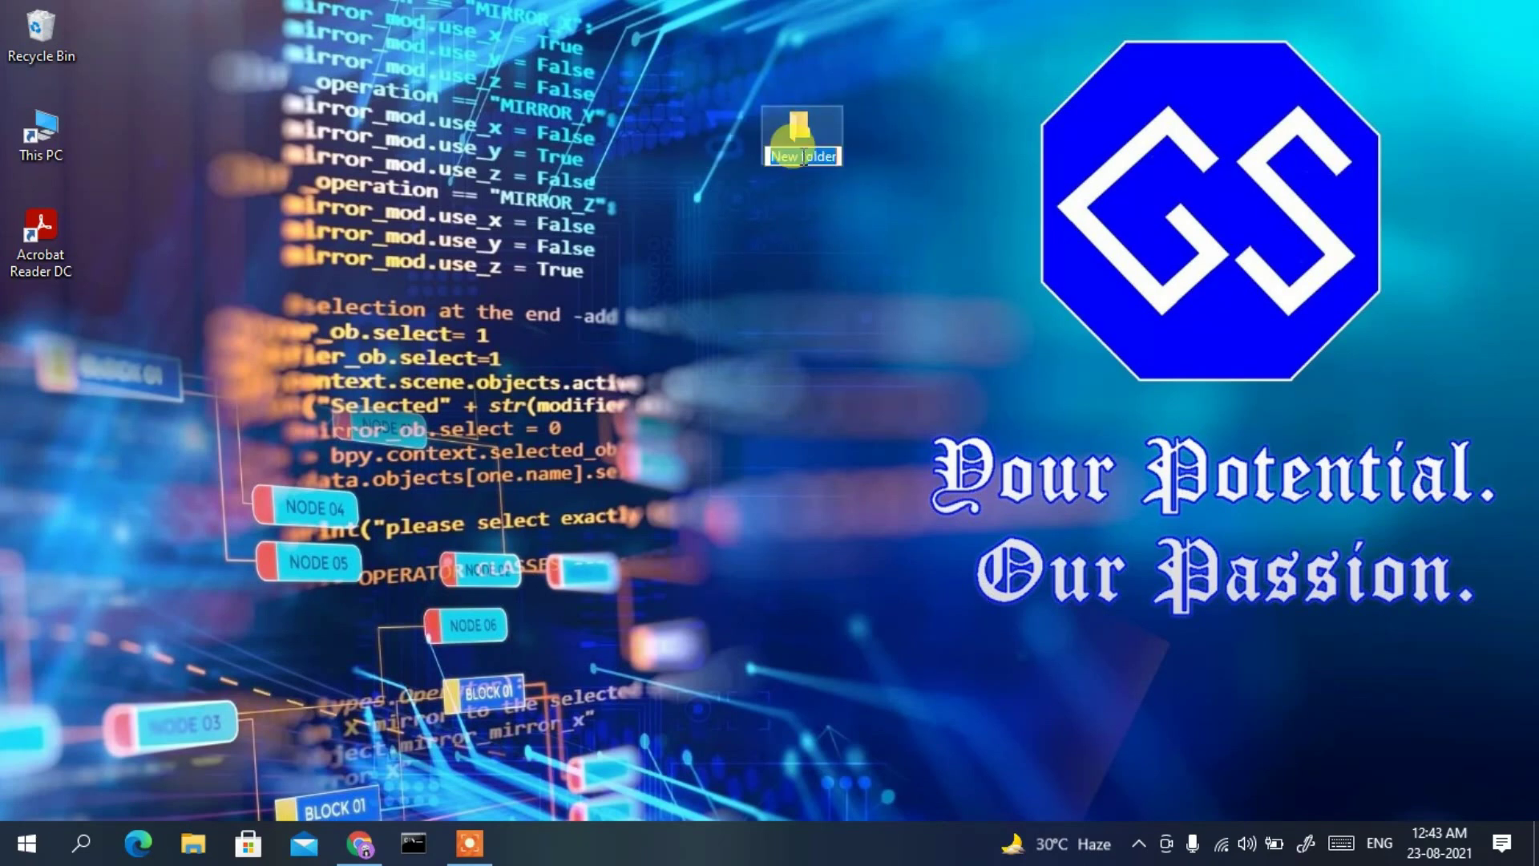
pyautogui.write('cProg')
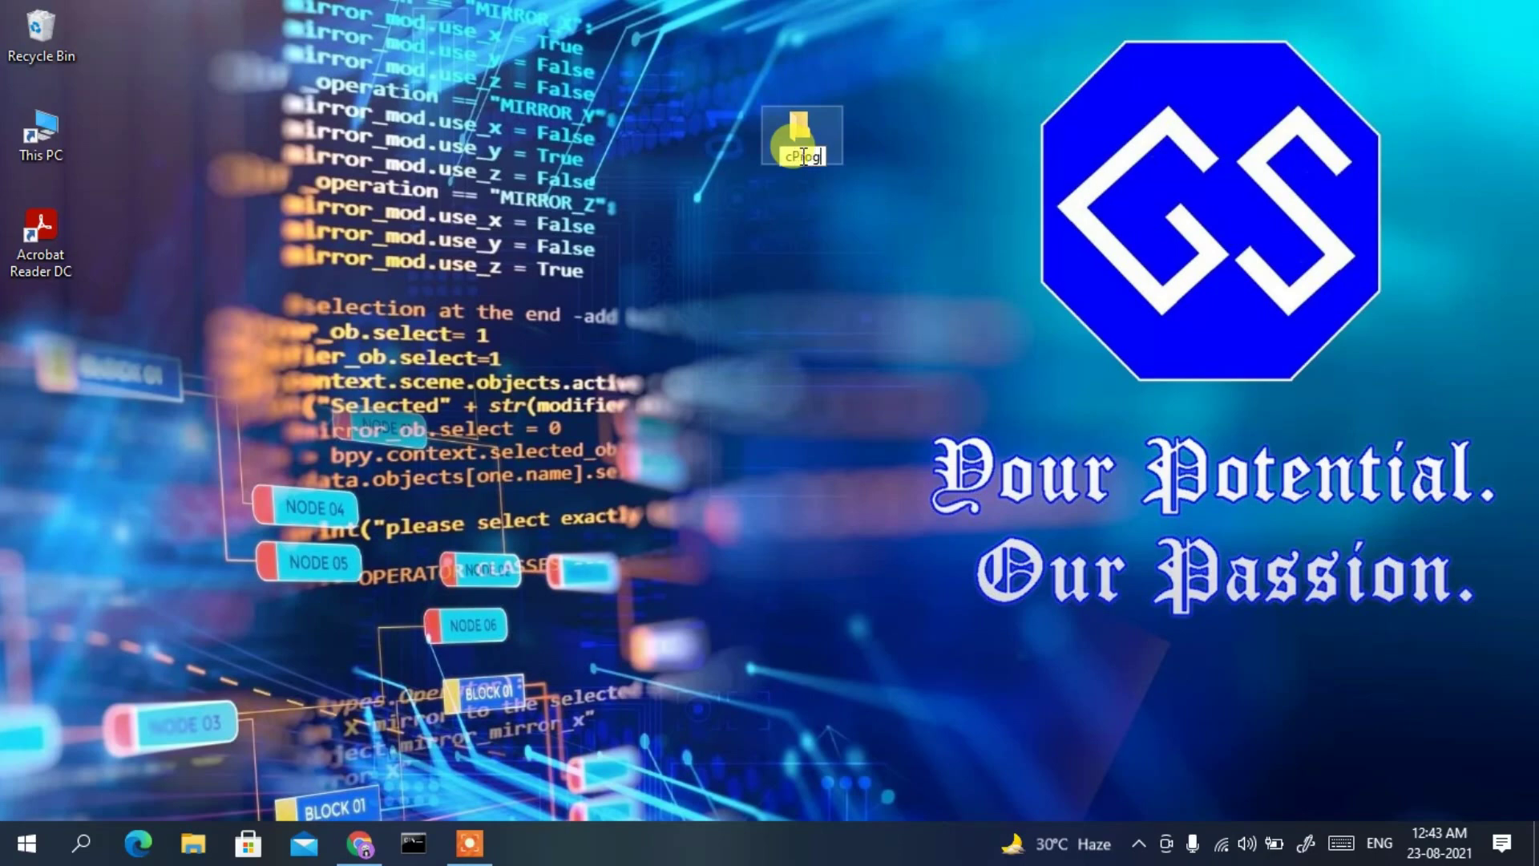
pyautogui.click(1533, 513)
pyautogui.write('ram')
pyautogui.press('Return')
pyautogui.press('Return')
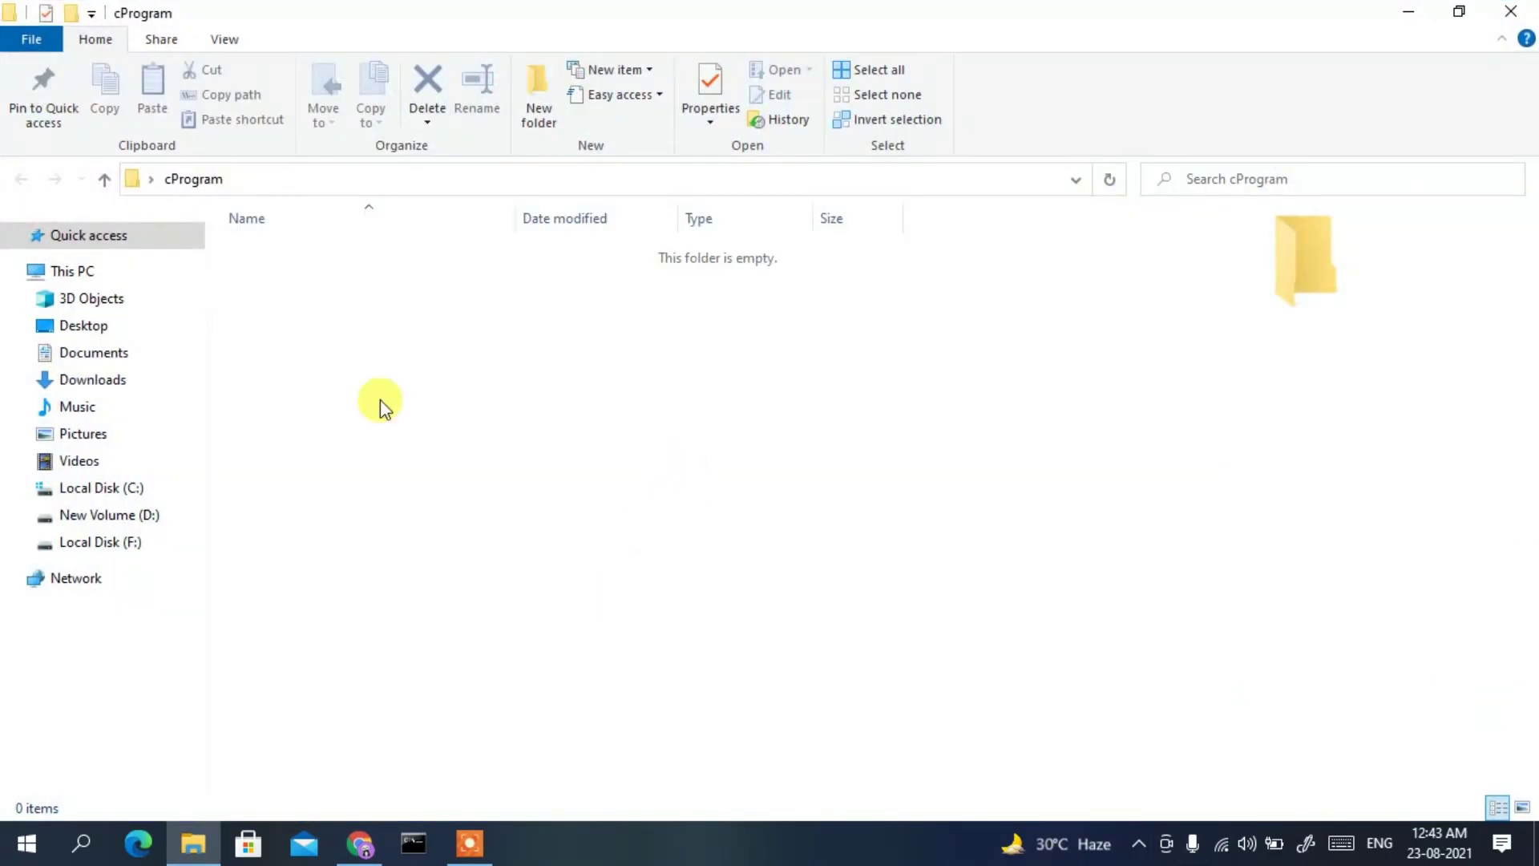
# Create New Text Document inside cProgram and open it in Notepad.
pyautogui.rightClick(468, 373)
pyautogui.moveTo(565, 695)
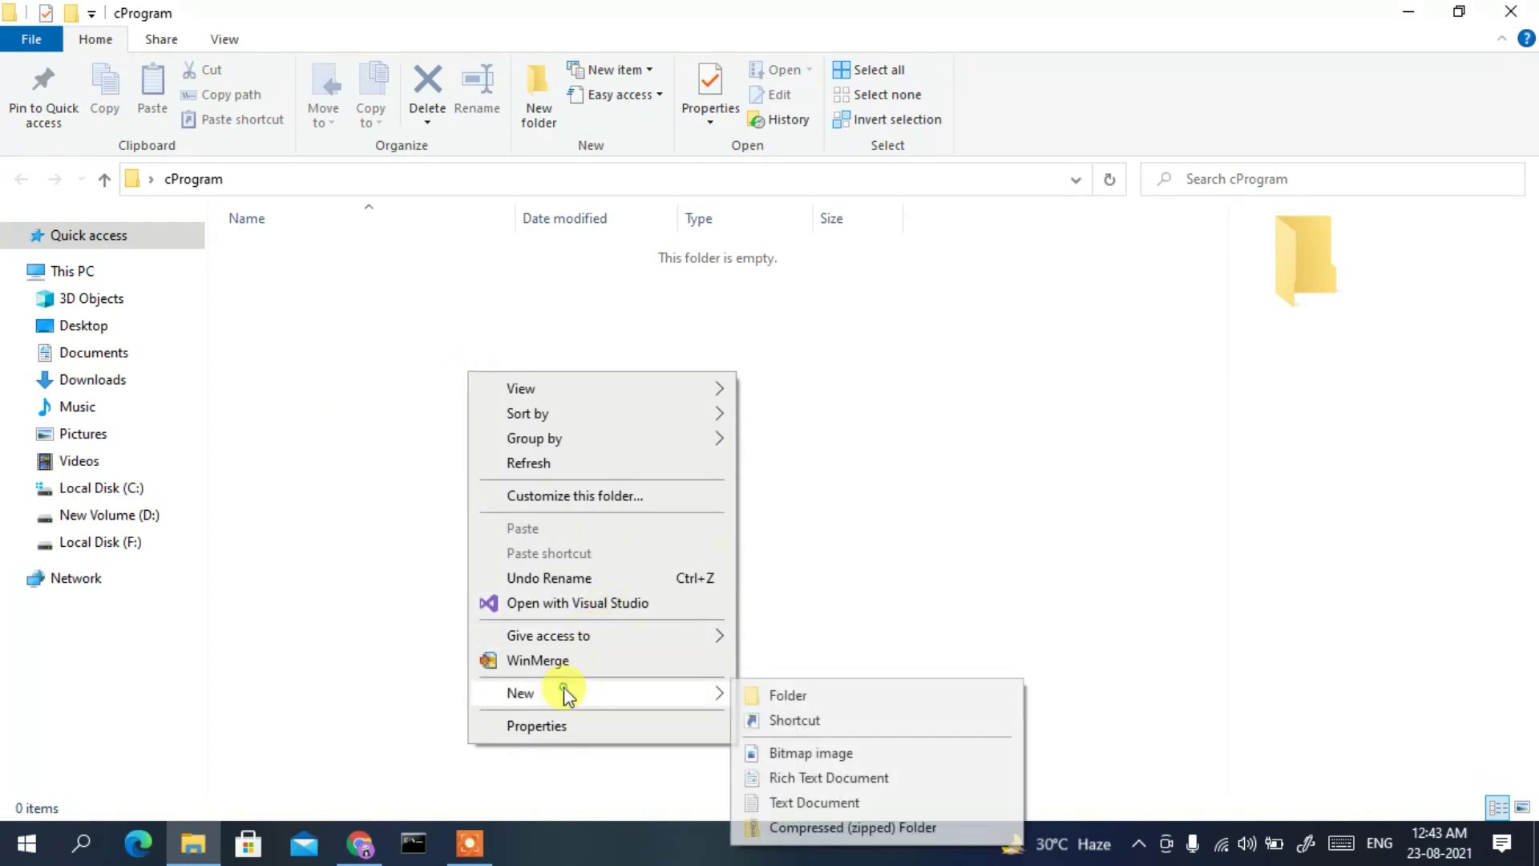
pyautogui.click(813, 803)
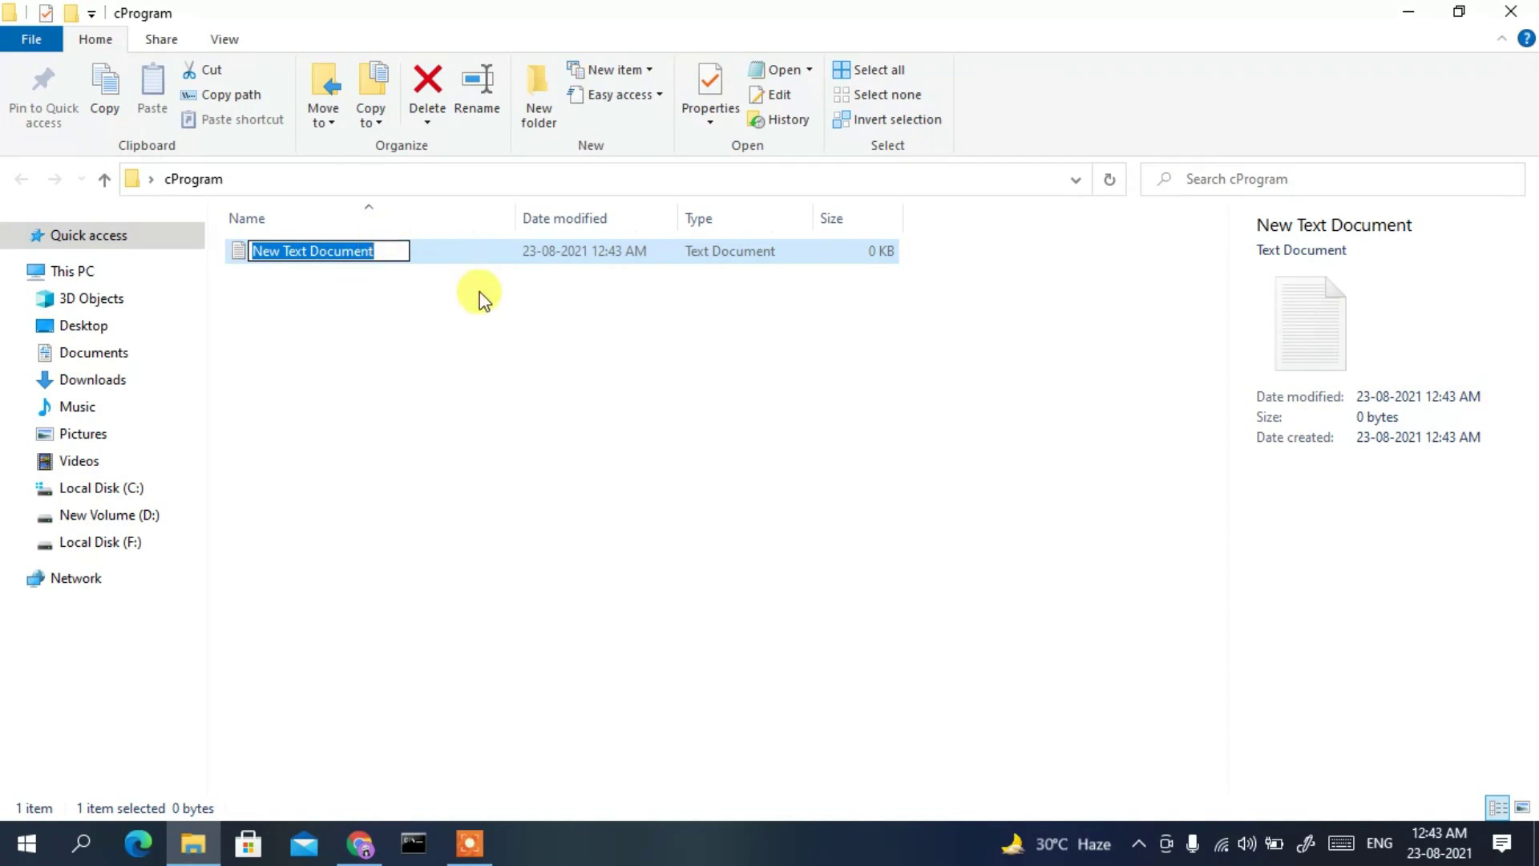
pyautogui.click(445, 263)
pyautogui.doubleClick(368, 255)
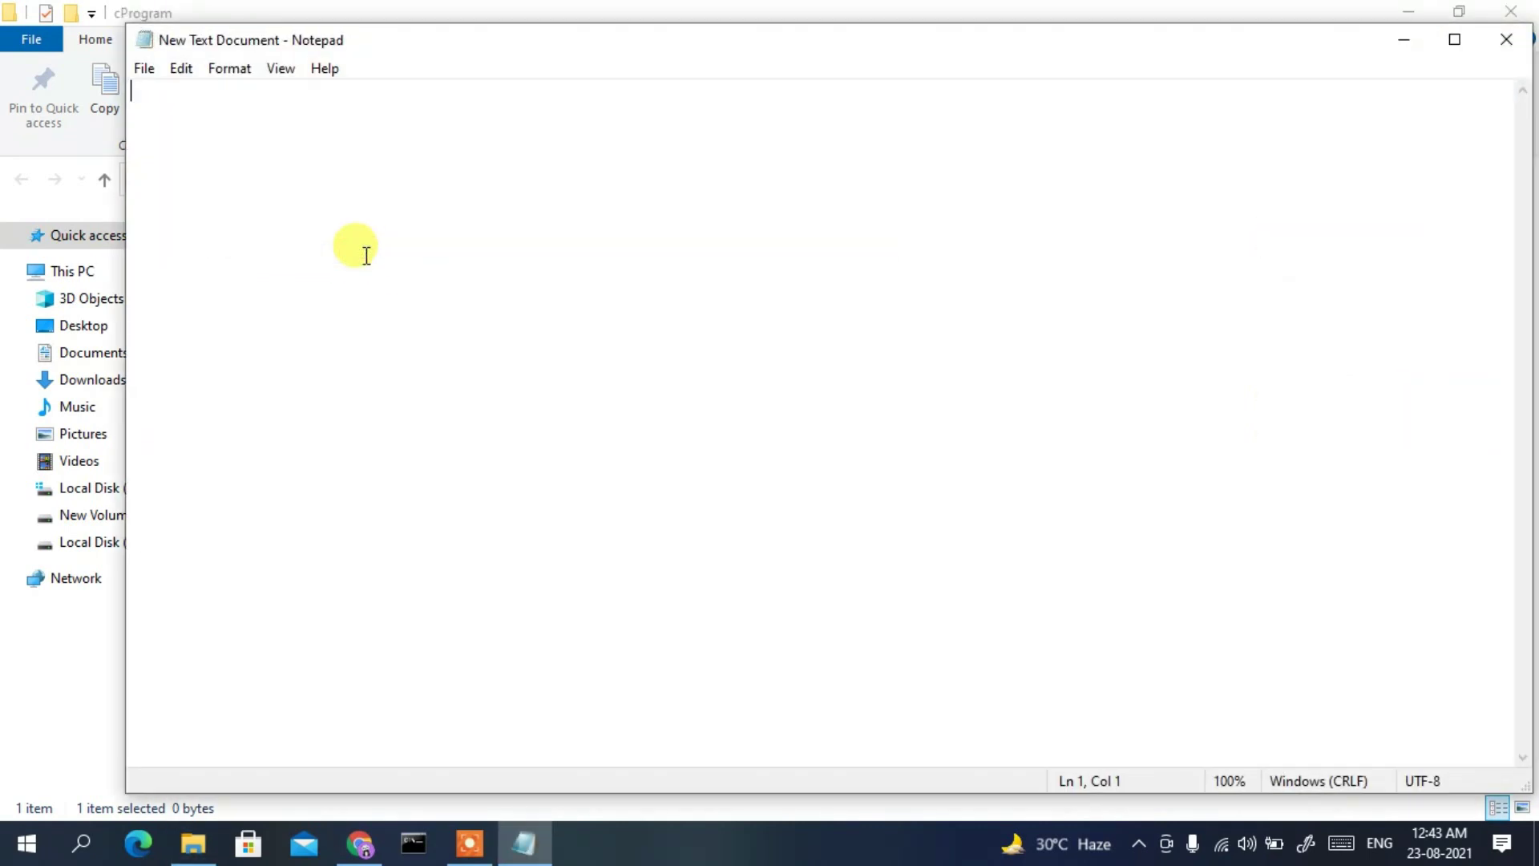
# Type #include<stdio.h>, void main() and the function's opening and closing braces.
pyautogui.click(275, 146)
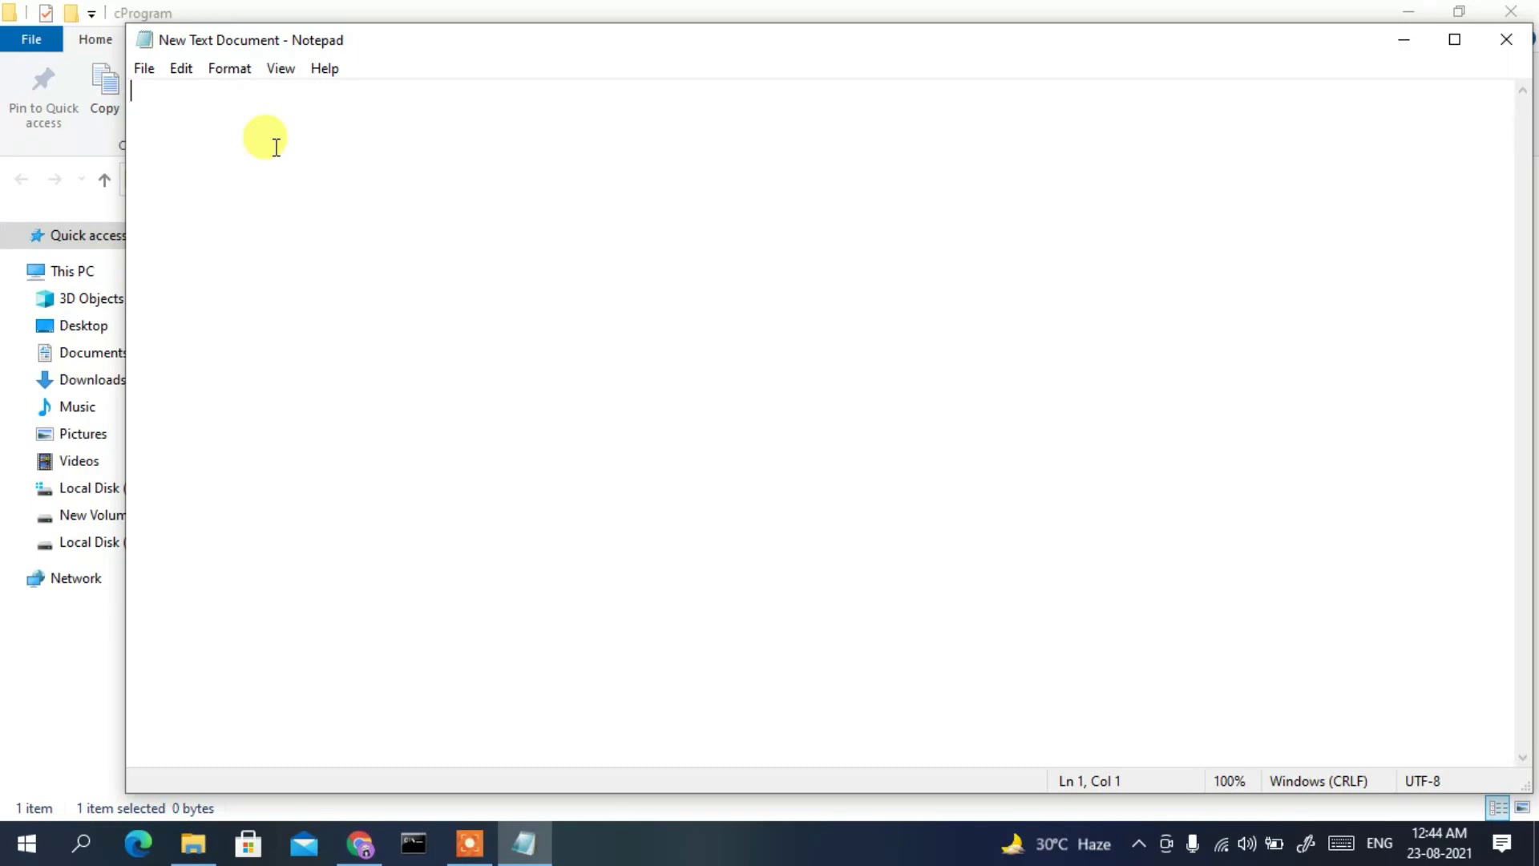
pyautogui.write('#include<stdio.h>')
pyautogui.press('Return')
pyautogui.write('voif')
pyautogui.press('BackSpace')
pyautogui.write('d main()')
pyautogui.press('Return')
pyautogui.write('{')
pyautogui.press('Return')
pyautogui.press('Return')
pyautogui.write('}')
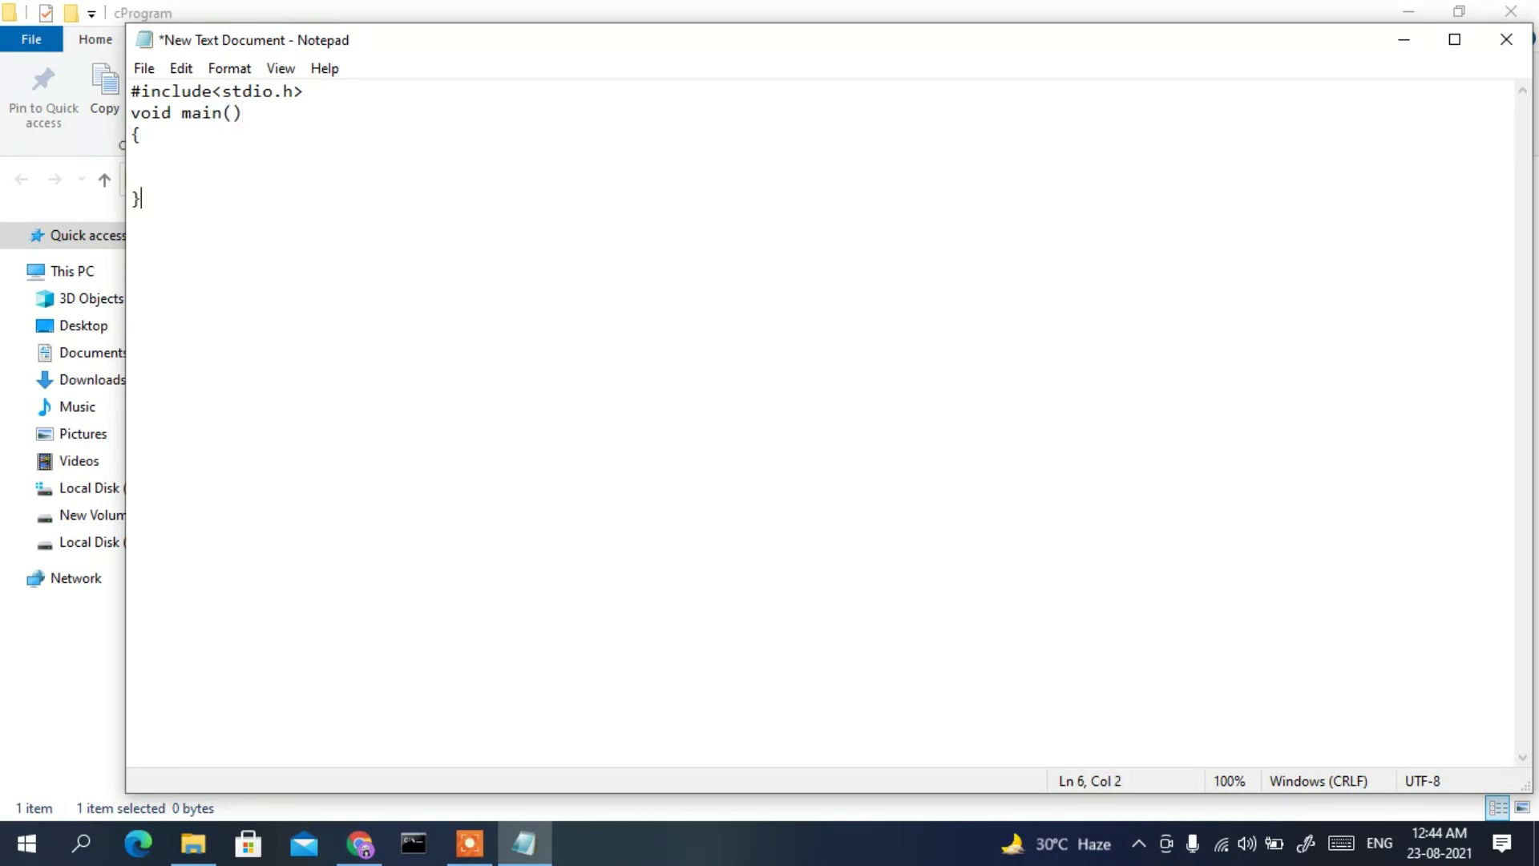
# Add a tab-indented printf("Hello World"); line inside main.
pyautogui.press('Up')
pyautogui.press('Tab')
pyautogui.write('printf("");')
pyautogui.press('Left')
pyautogui.press('Left')
pyautogui.press('Left')
pyautogui.write('Hello World')
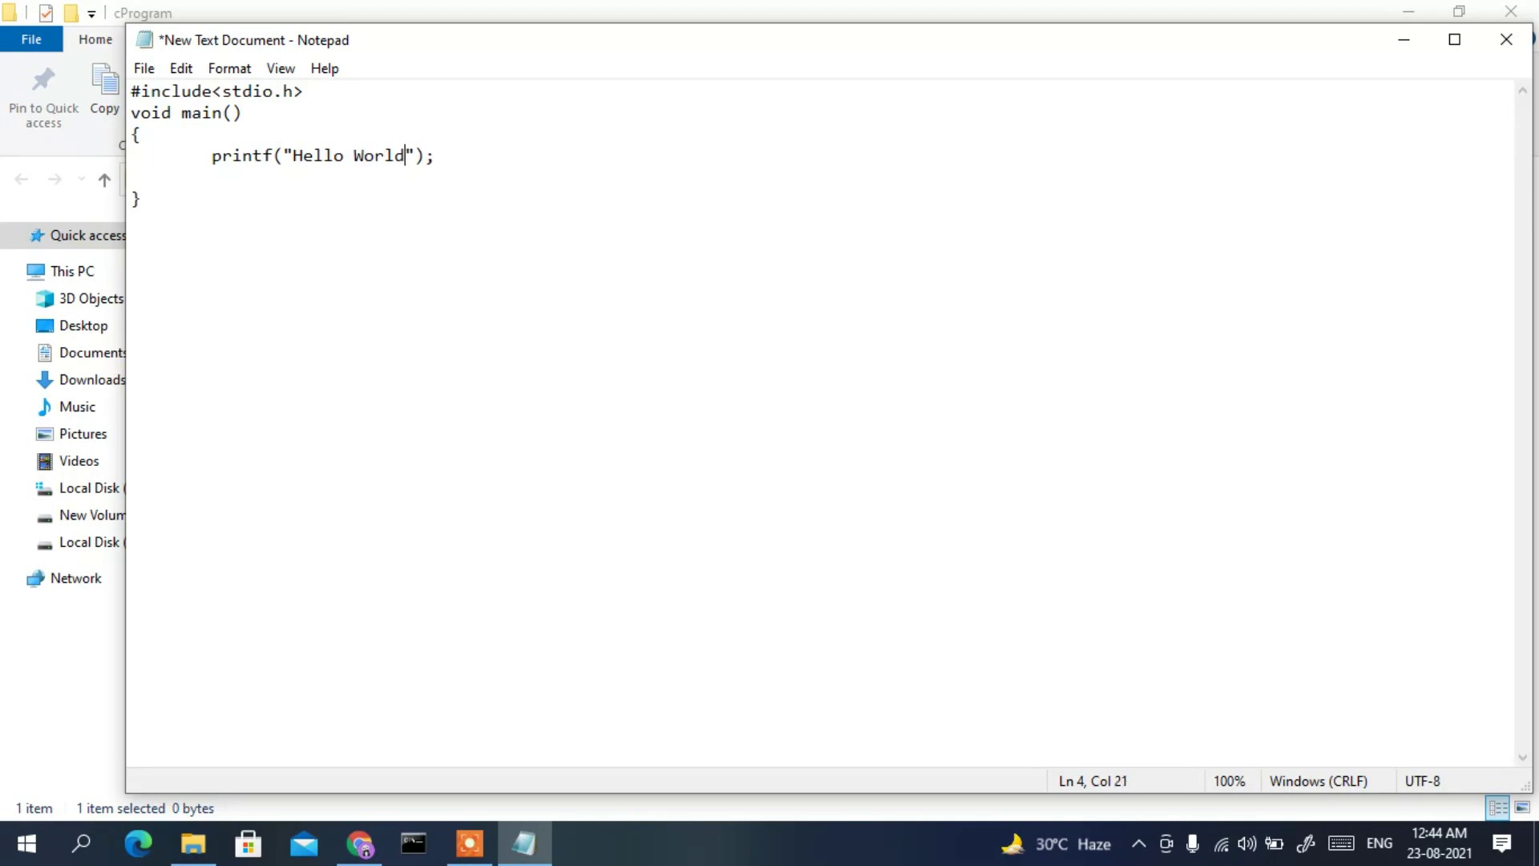
pyautogui.press('Right')
pyautogui.doubleClick(200, 112)
pyautogui.click(179, 179)
pyautogui.moveTo(257, 254); pyautogui.dragTo(94, 20)
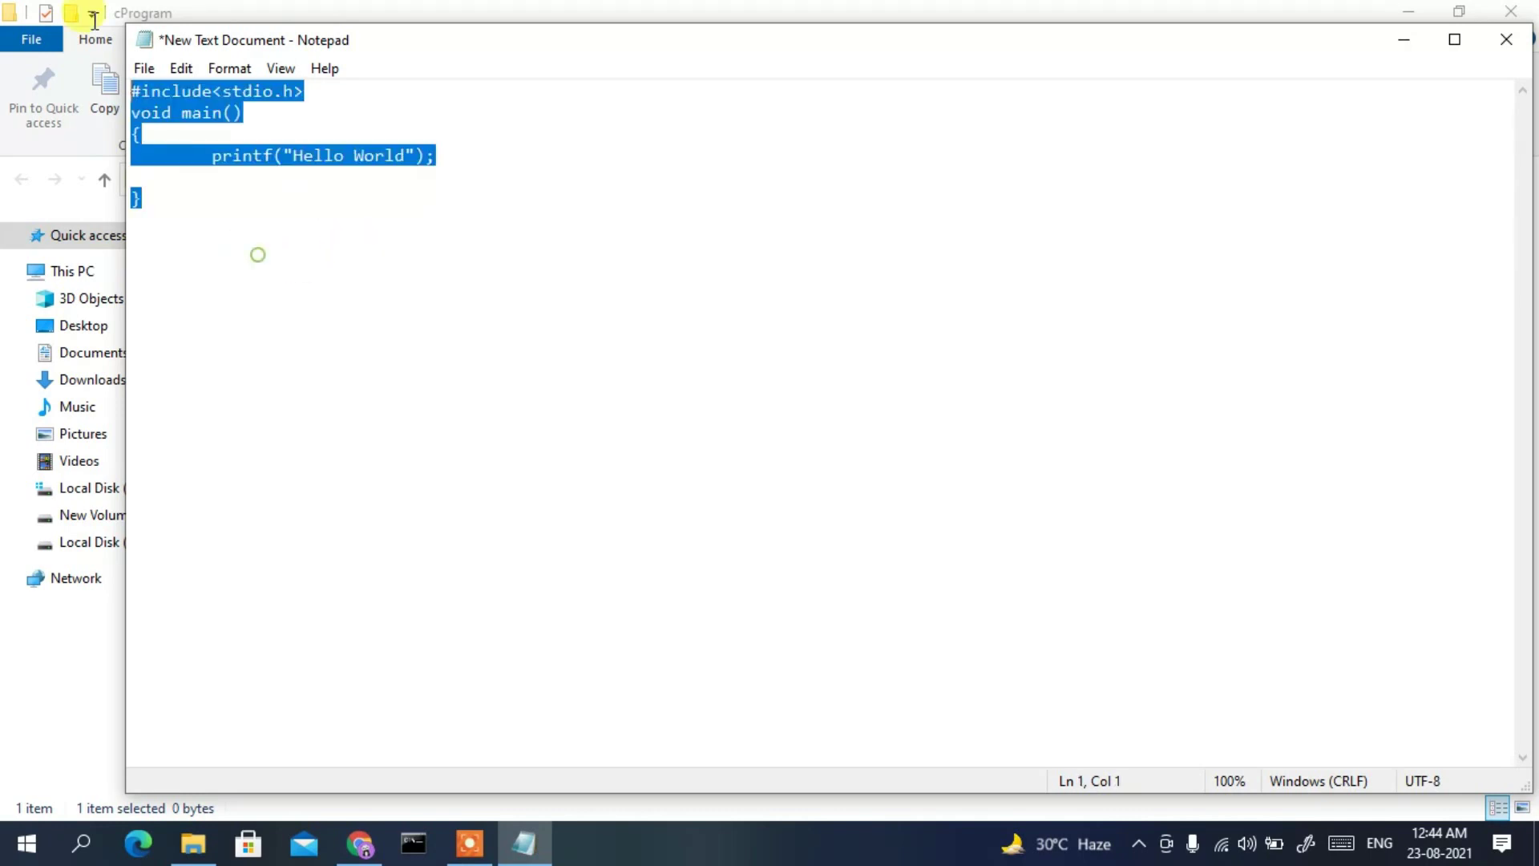
pyautogui.click(257, 245)
# Save the code as prog.c in cProgram with Save as type set to All Files.
pyautogui.click(141, 68)
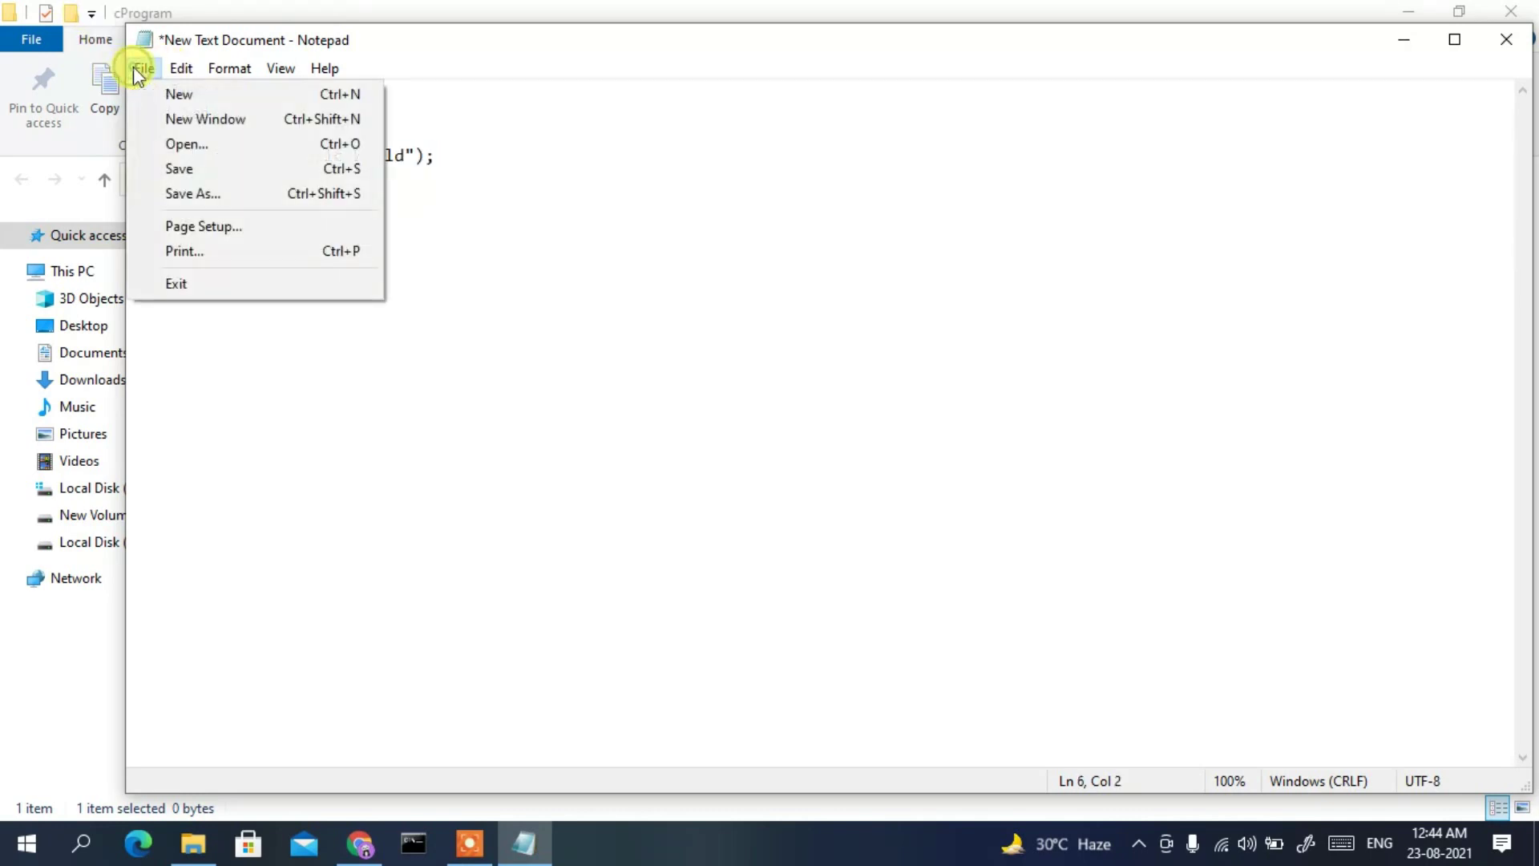
pyautogui.click(185, 194)
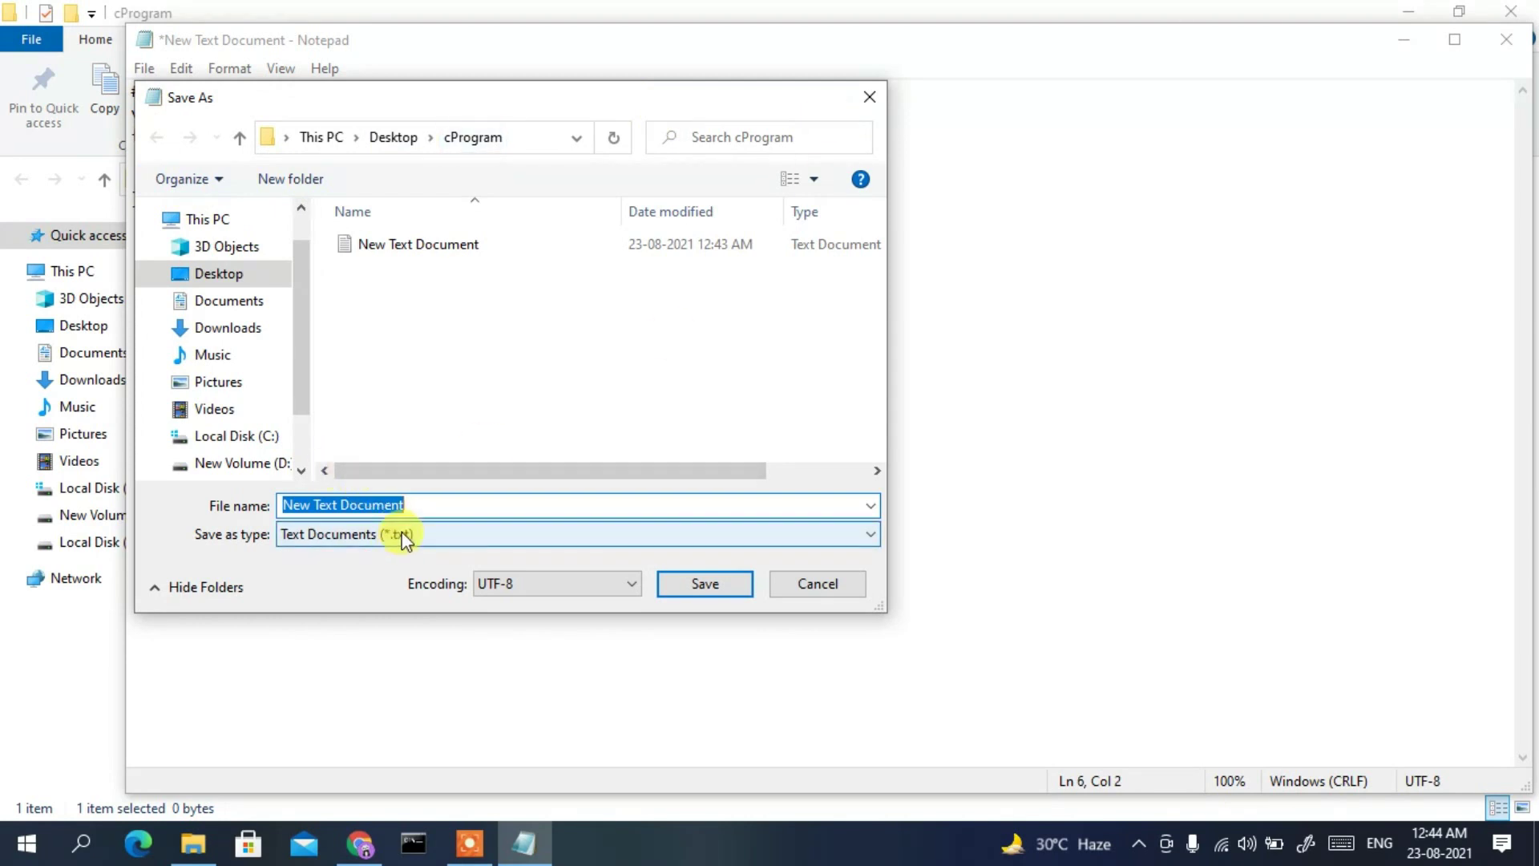
pyautogui.write('prog.c')
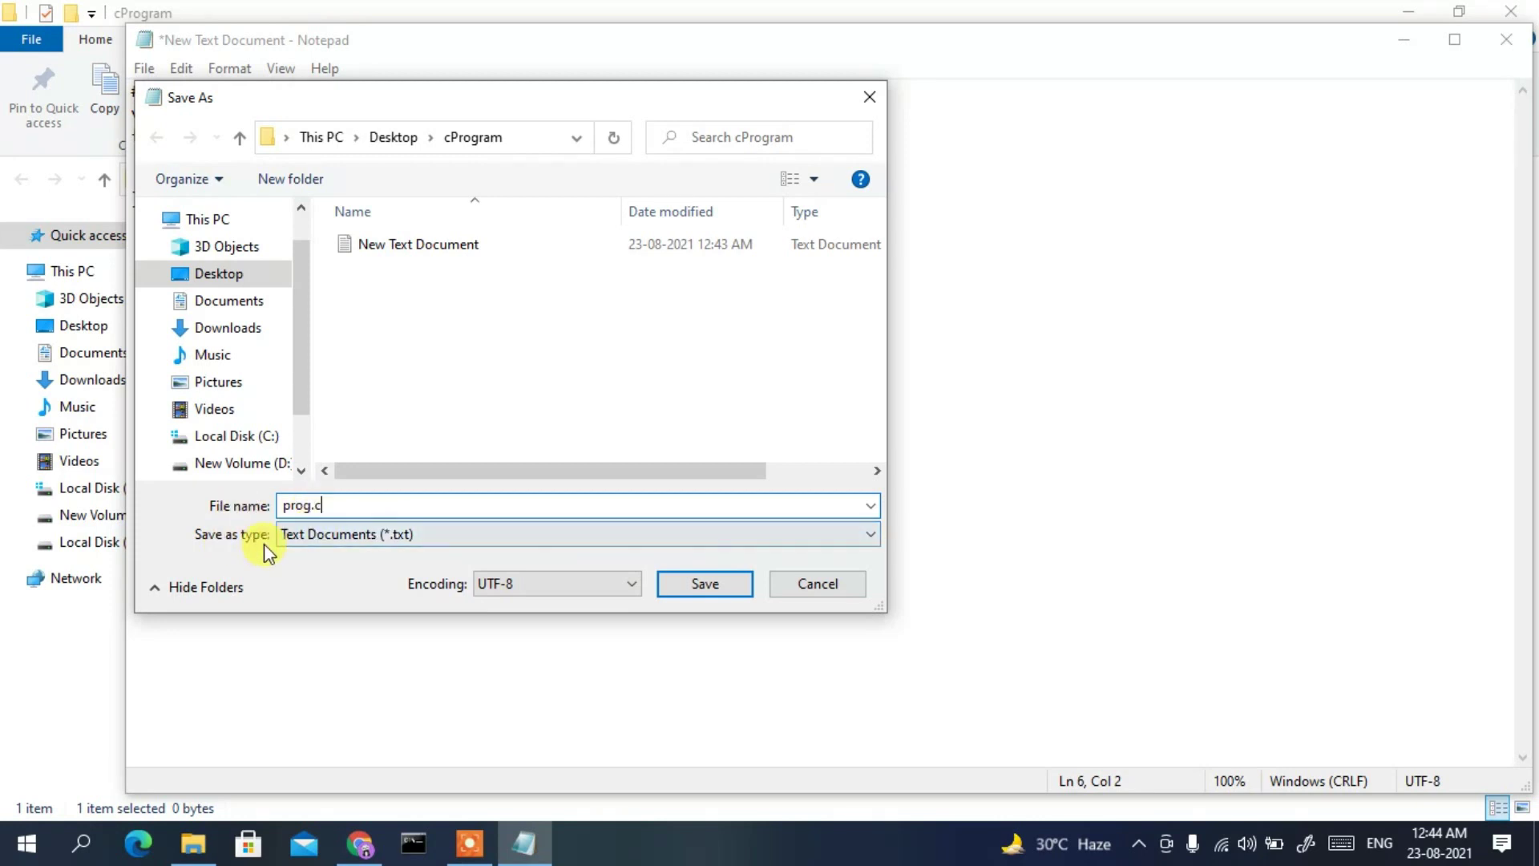
pyautogui.click(333, 543)
pyautogui.click(319, 577)
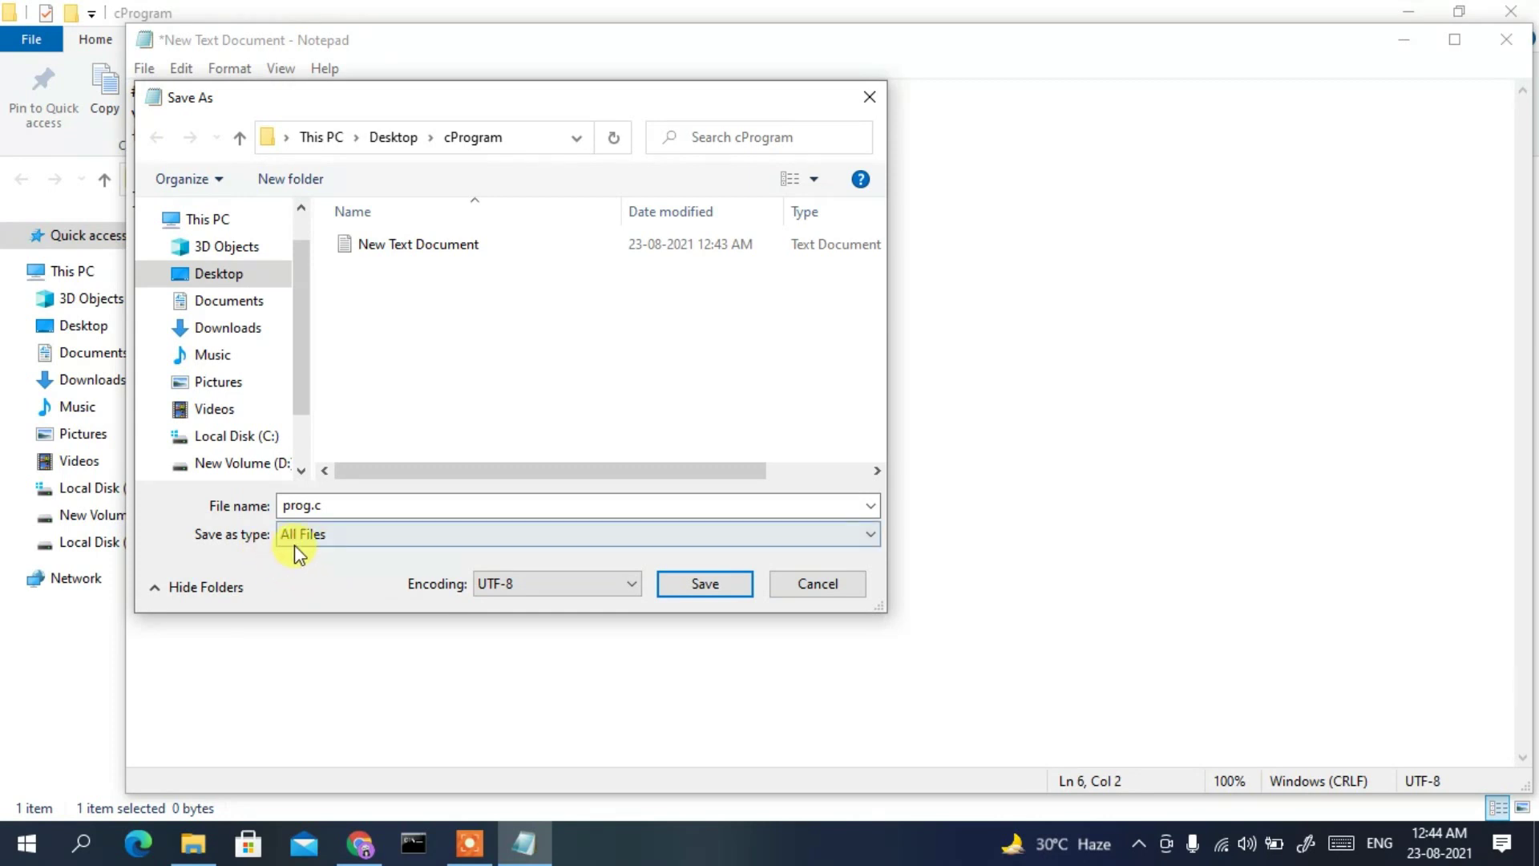
pyautogui.click(700, 588)
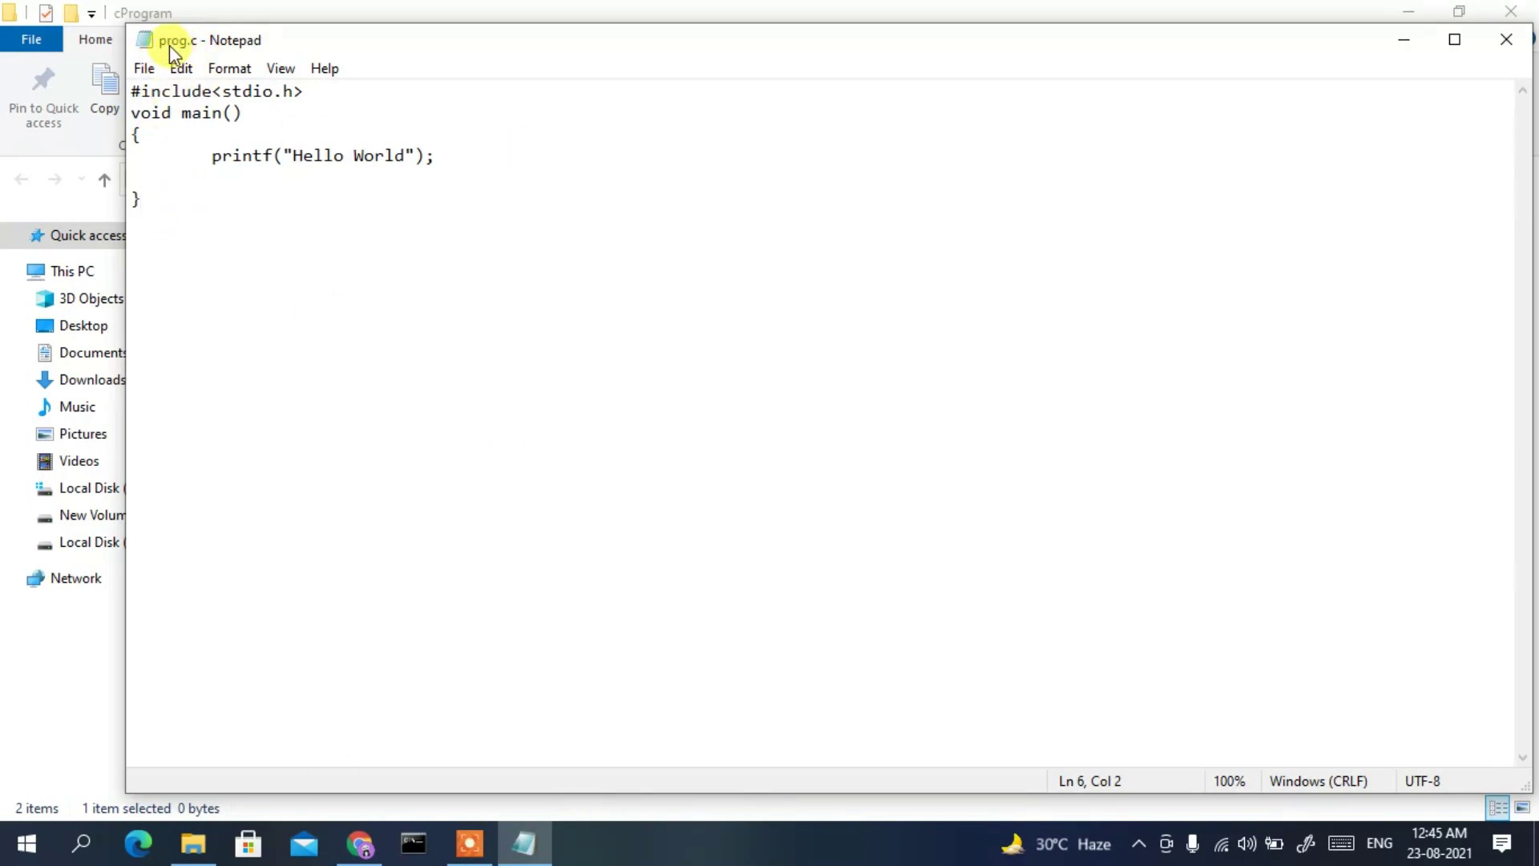
pyautogui.click(577, 17)
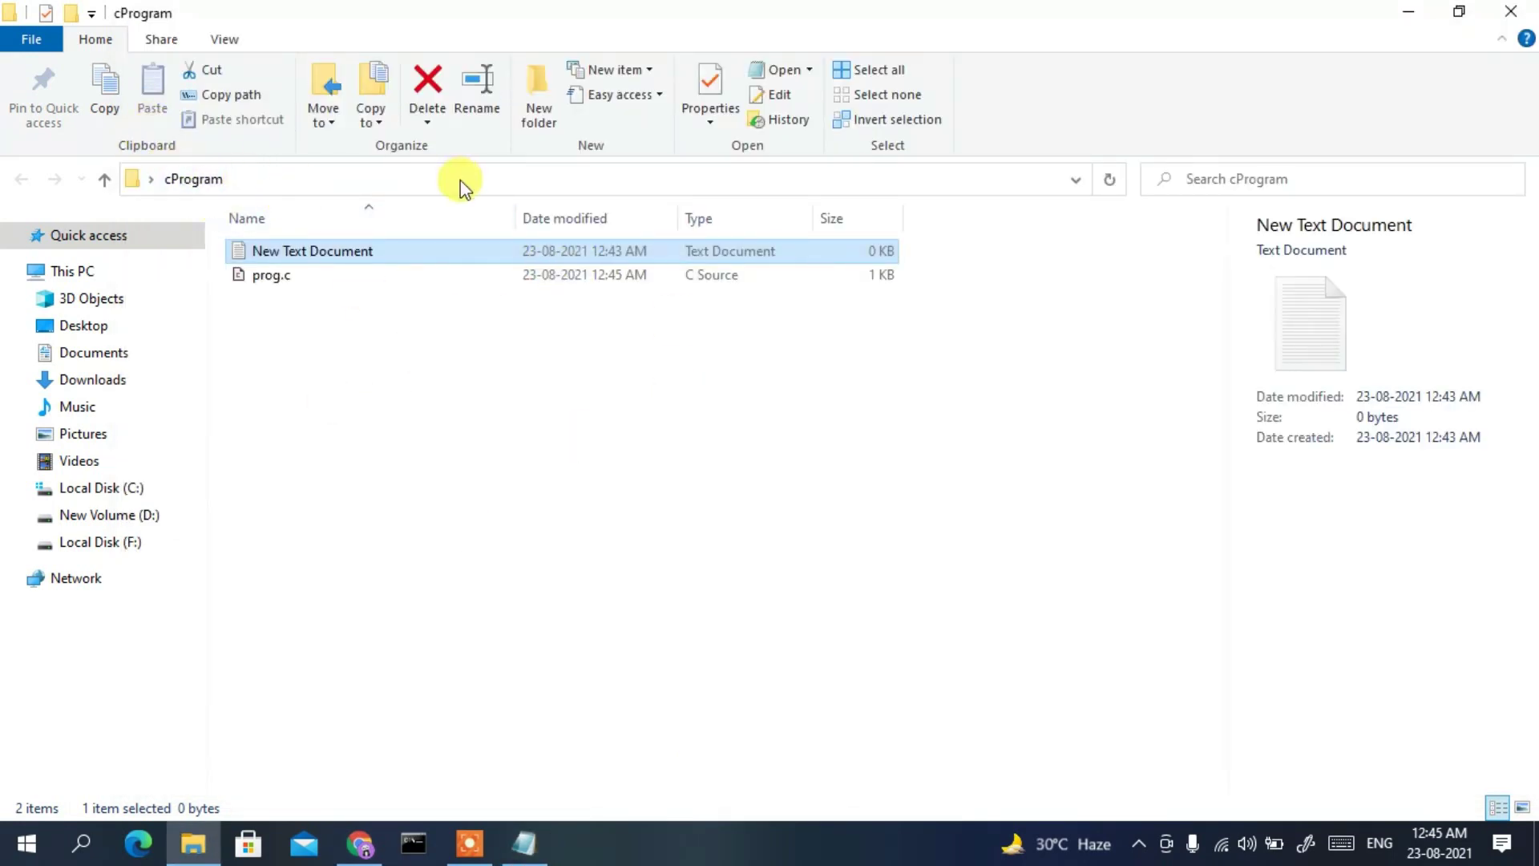
# Launch Command Prompt at C:\Users\sds\Desktop\cProgram from the cProgram folder's address bar with cmd.
pyautogui.click(488, 181)
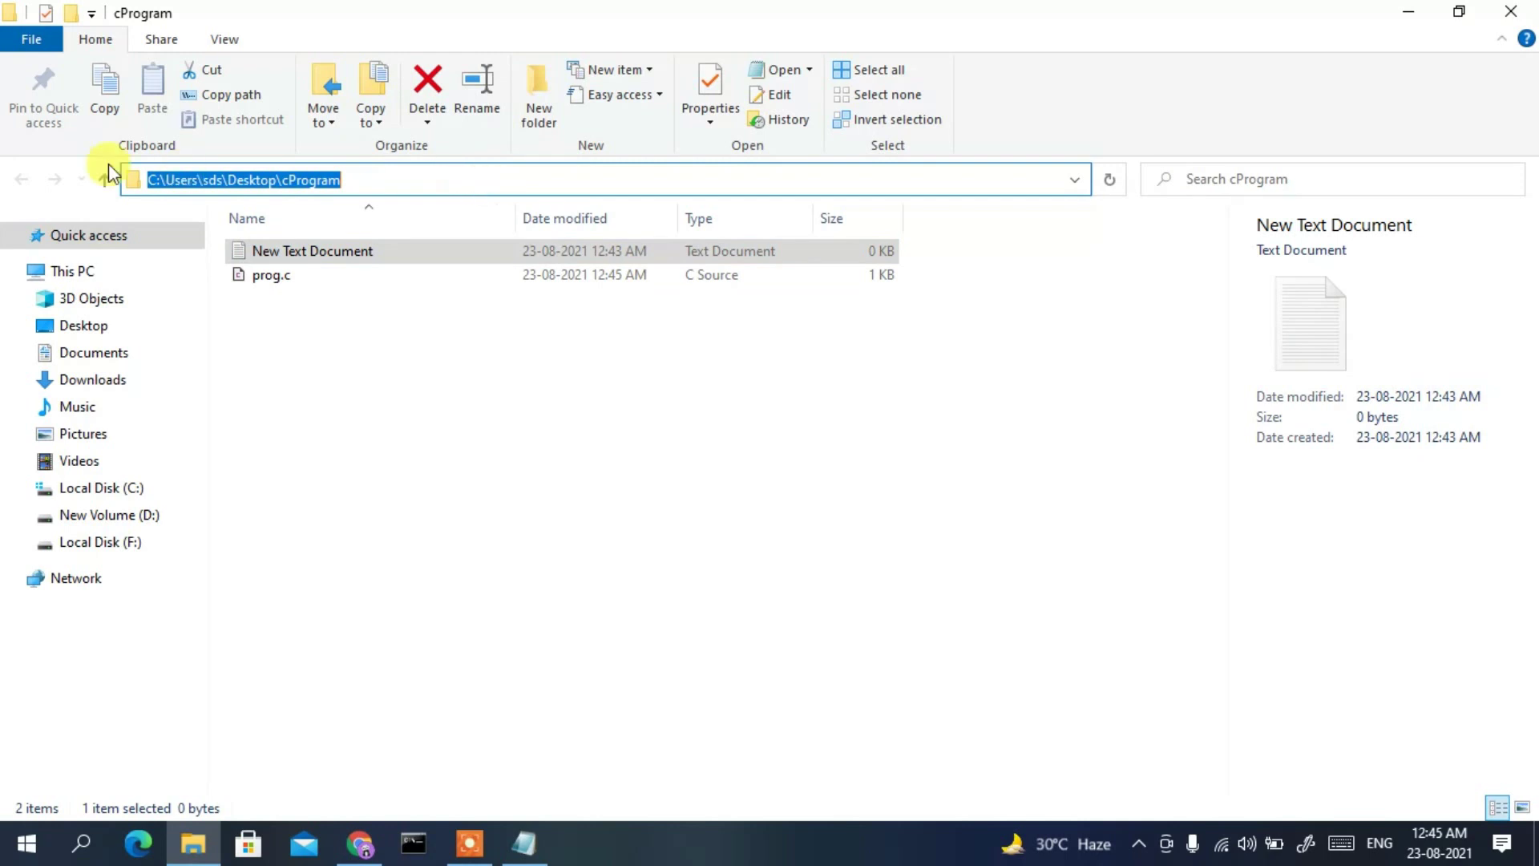
pyautogui.click(550, 175)
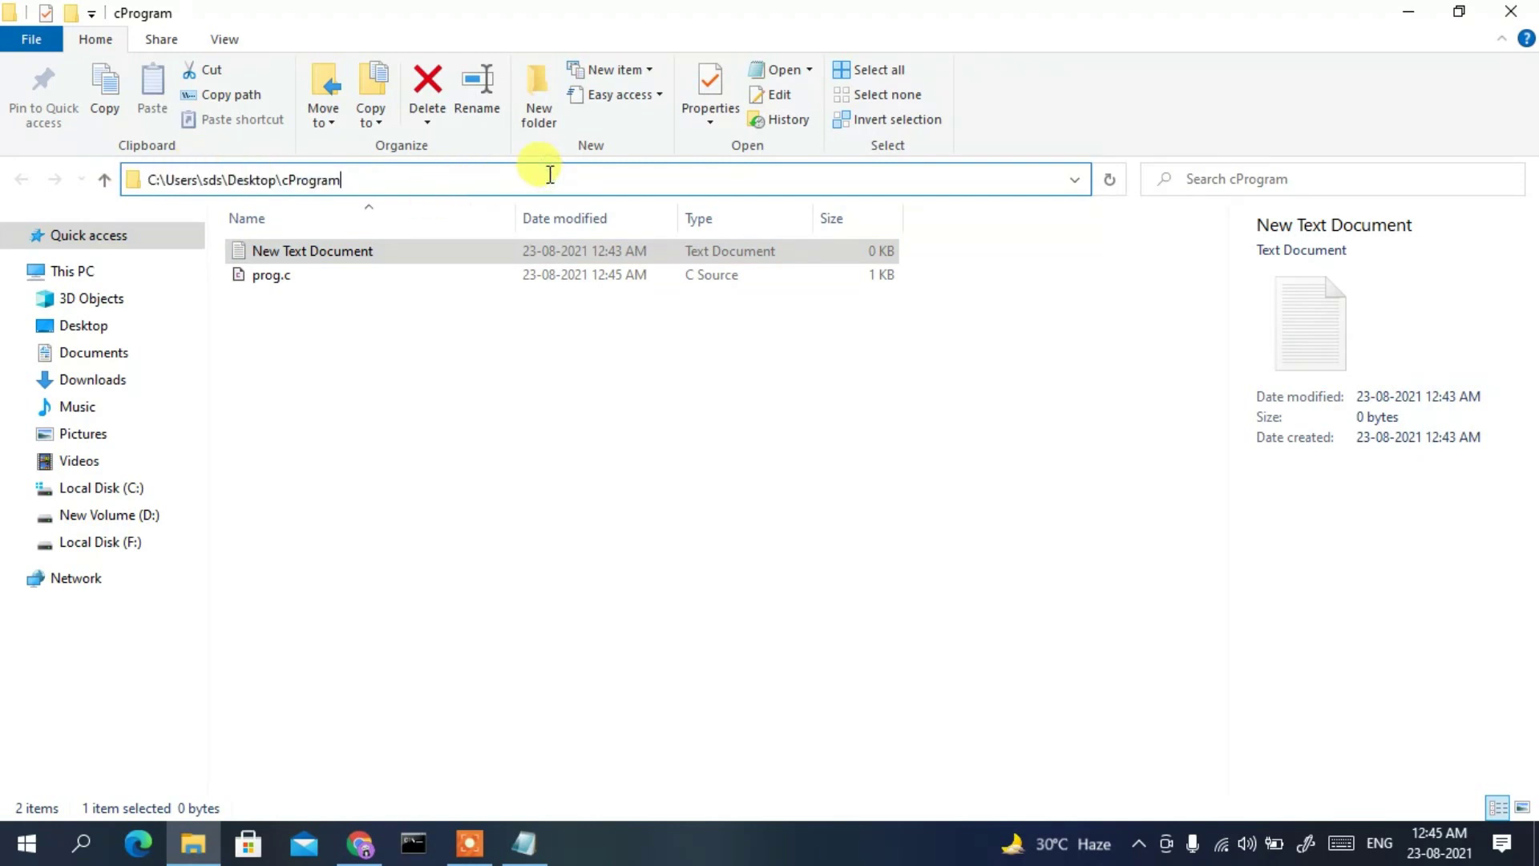
pyautogui.hotkey('ctrl', 'a')
pyautogui.write('cmd')
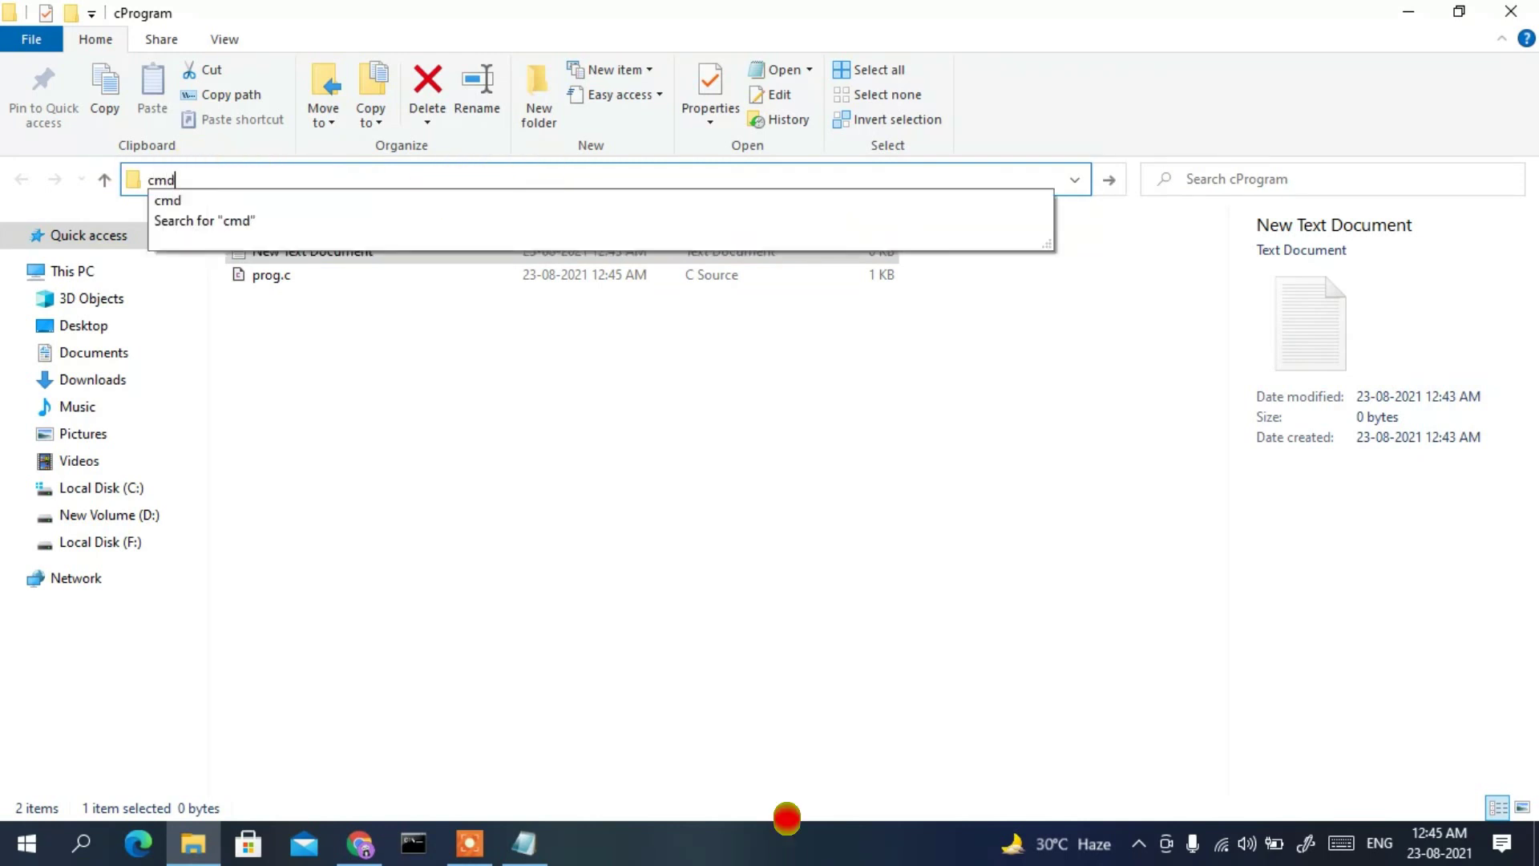
pyautogui.press('Return')
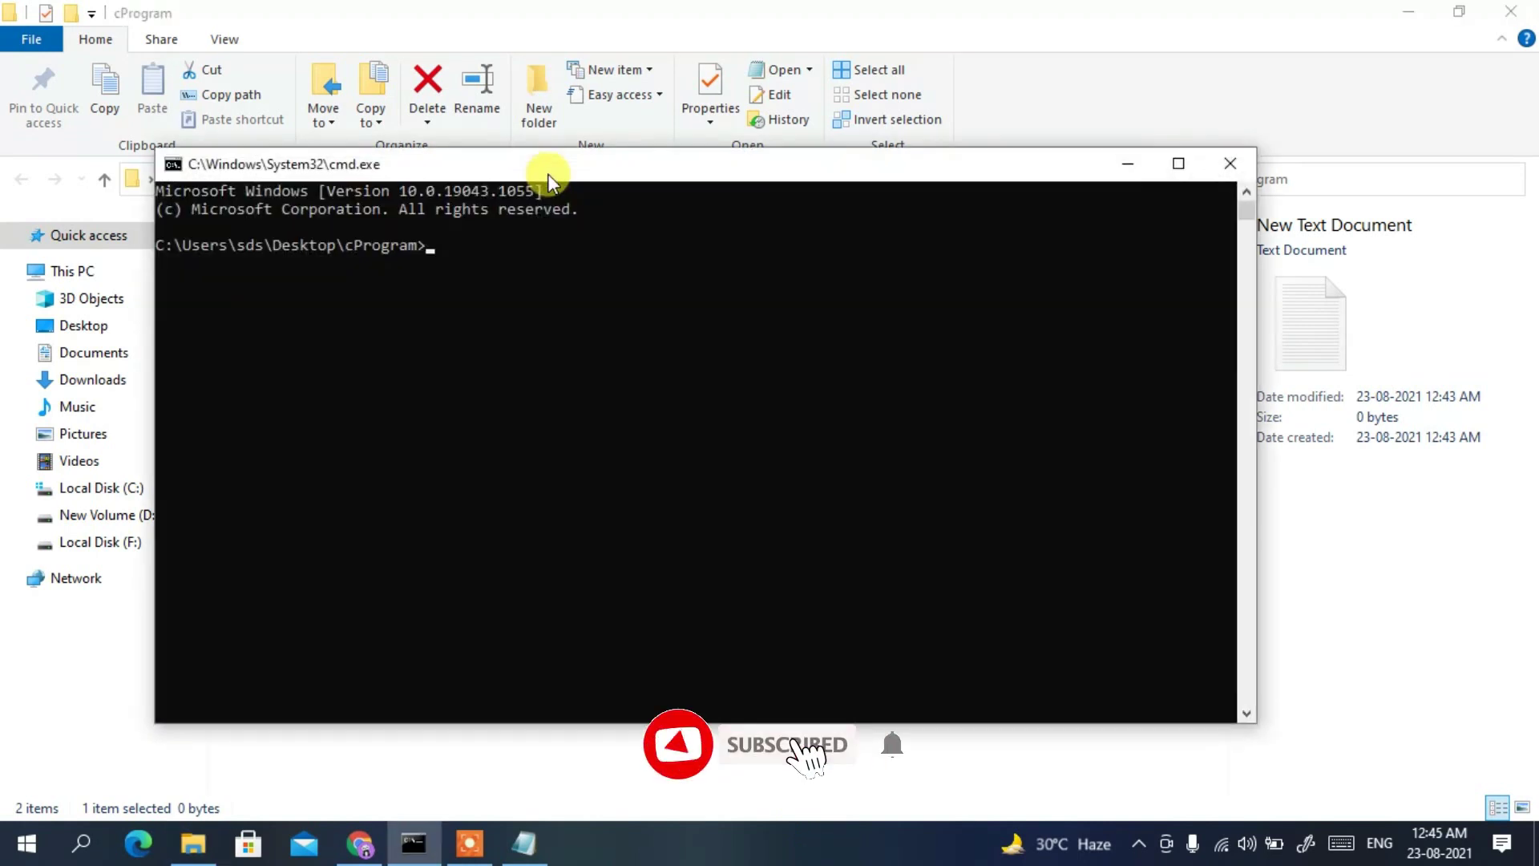
pyautogui.moveTo(547, 173); pyautogui.dragTo(629, 205)
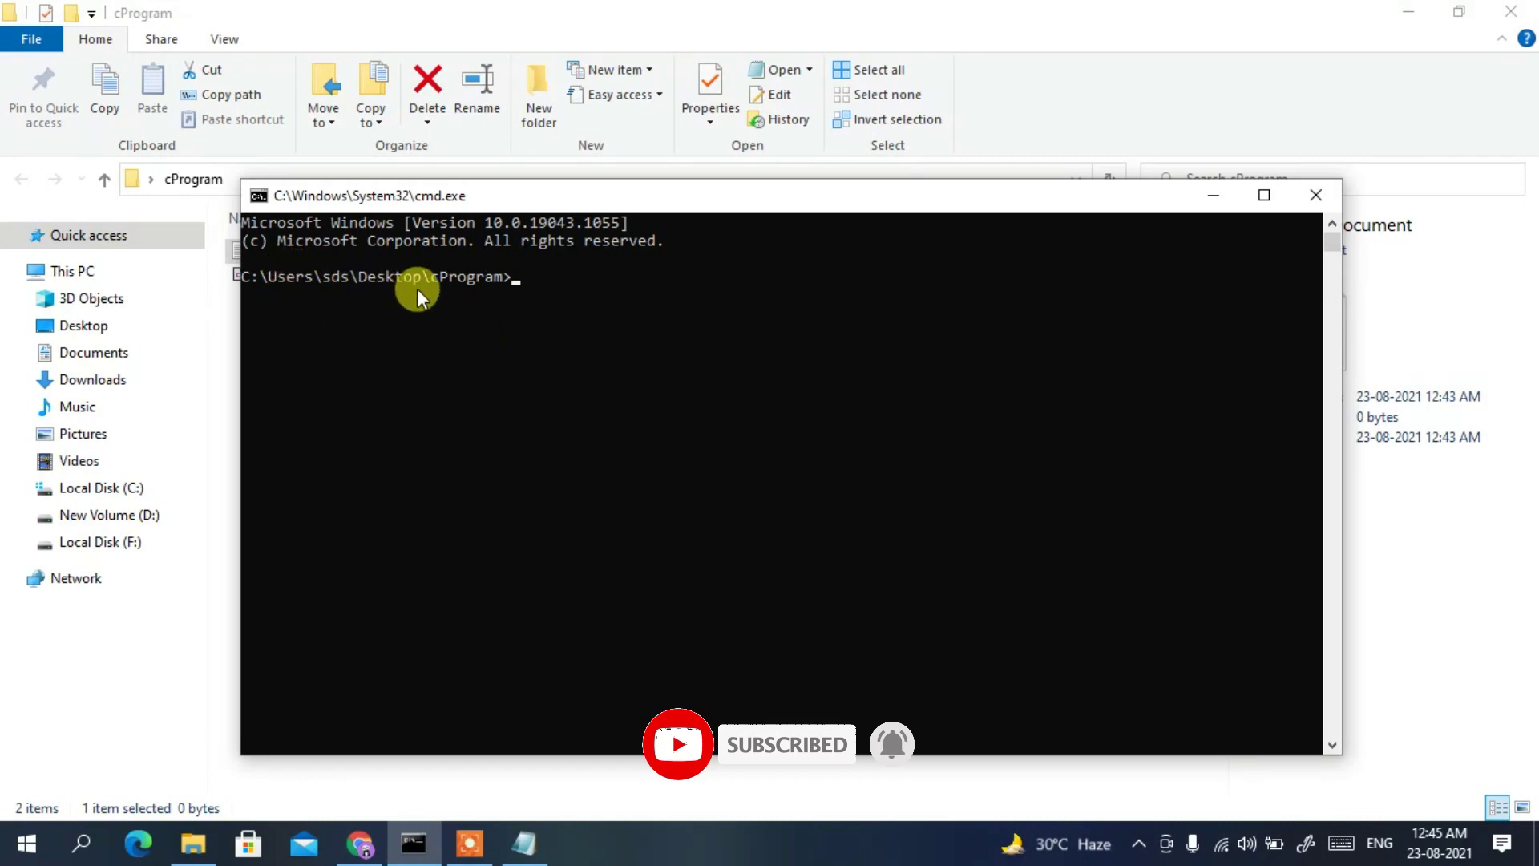
# Compile prog.c with 'gcc prog.c', producing the default a executable in cProgram.
pyautogui.moveTo(423, 277); pyautogui.dragTo(520, 277)
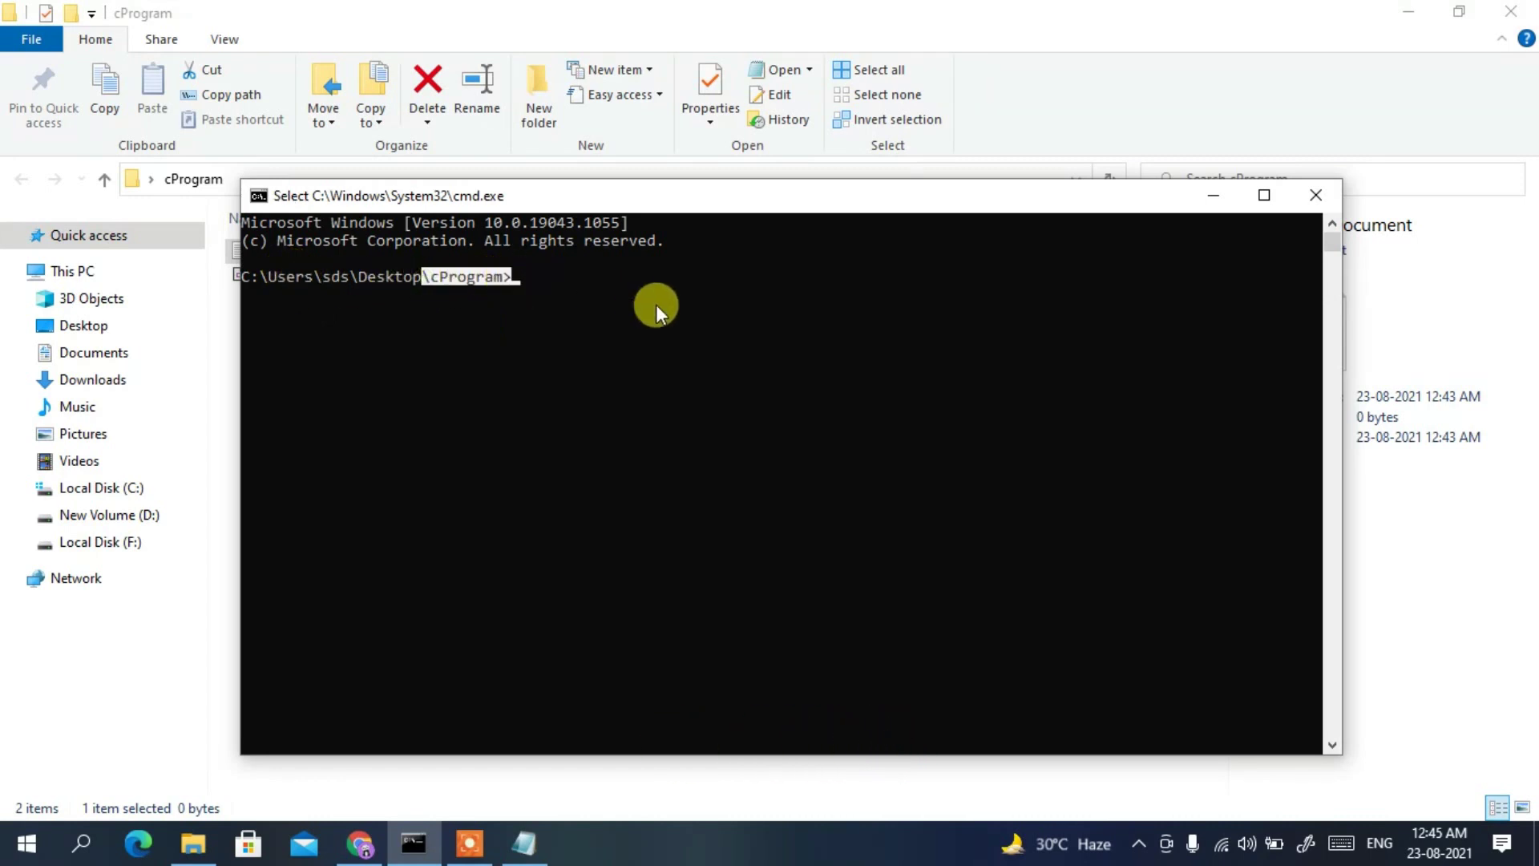
pyautogui.click(656, 305)
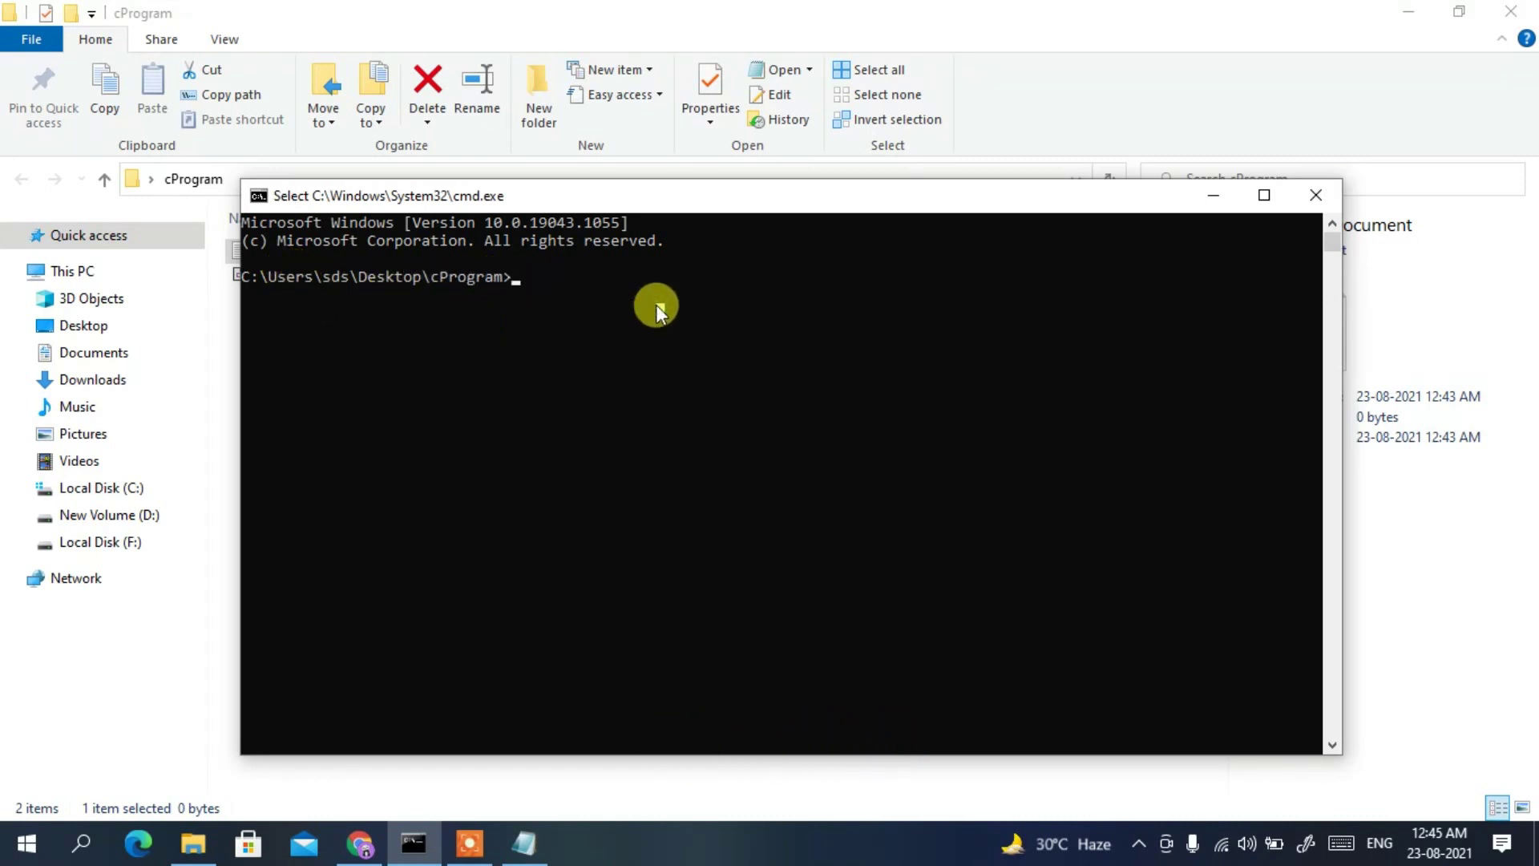
pyautogui.press('Escape')
pyautogui.write('gcc')
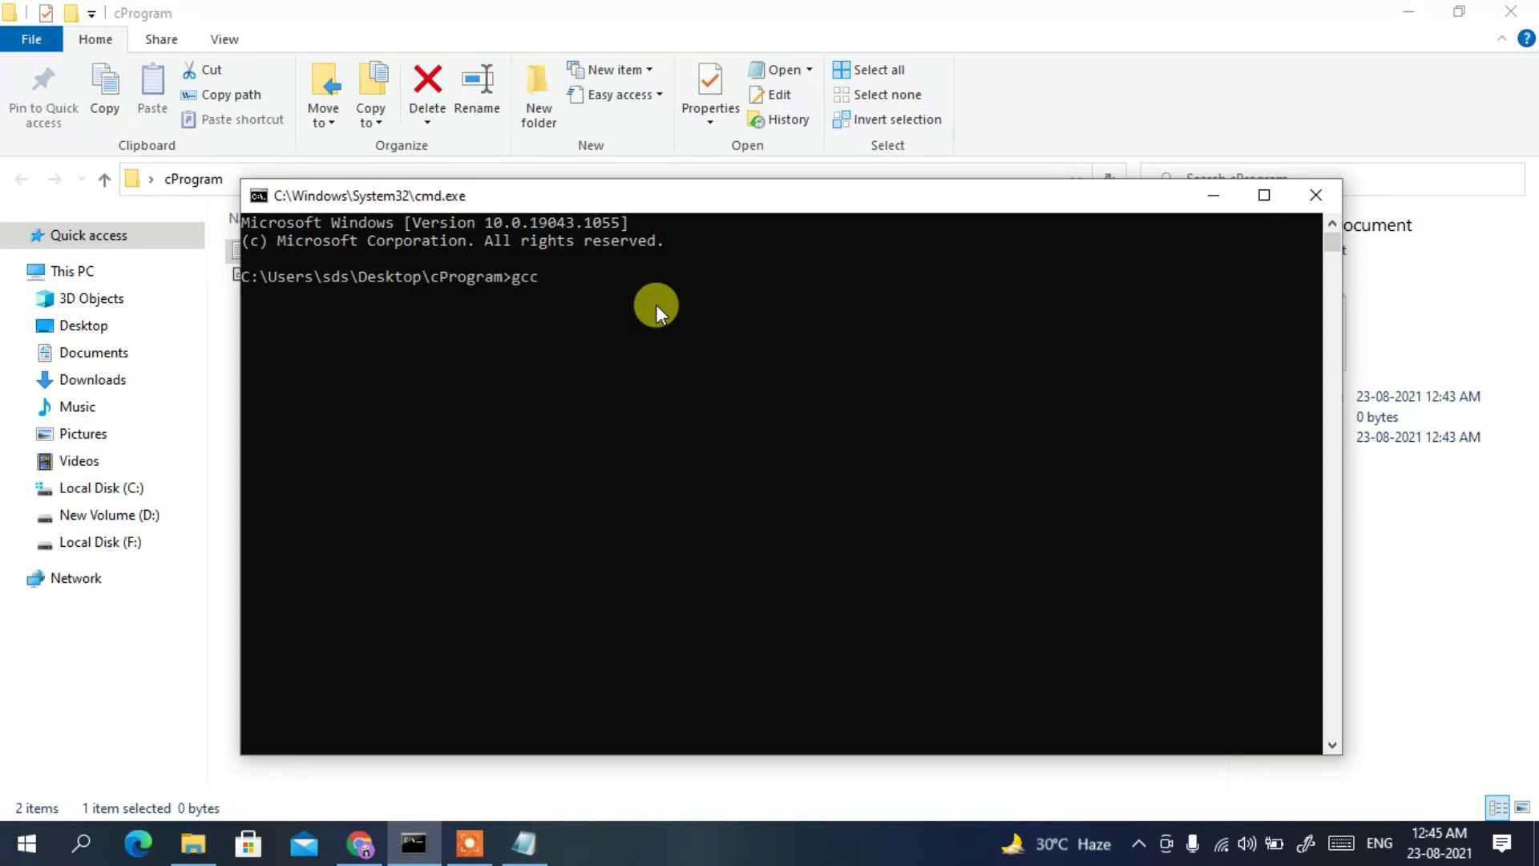
pyautogui.moveTo(672, 202); pyautogui.dragTo(650, 328)
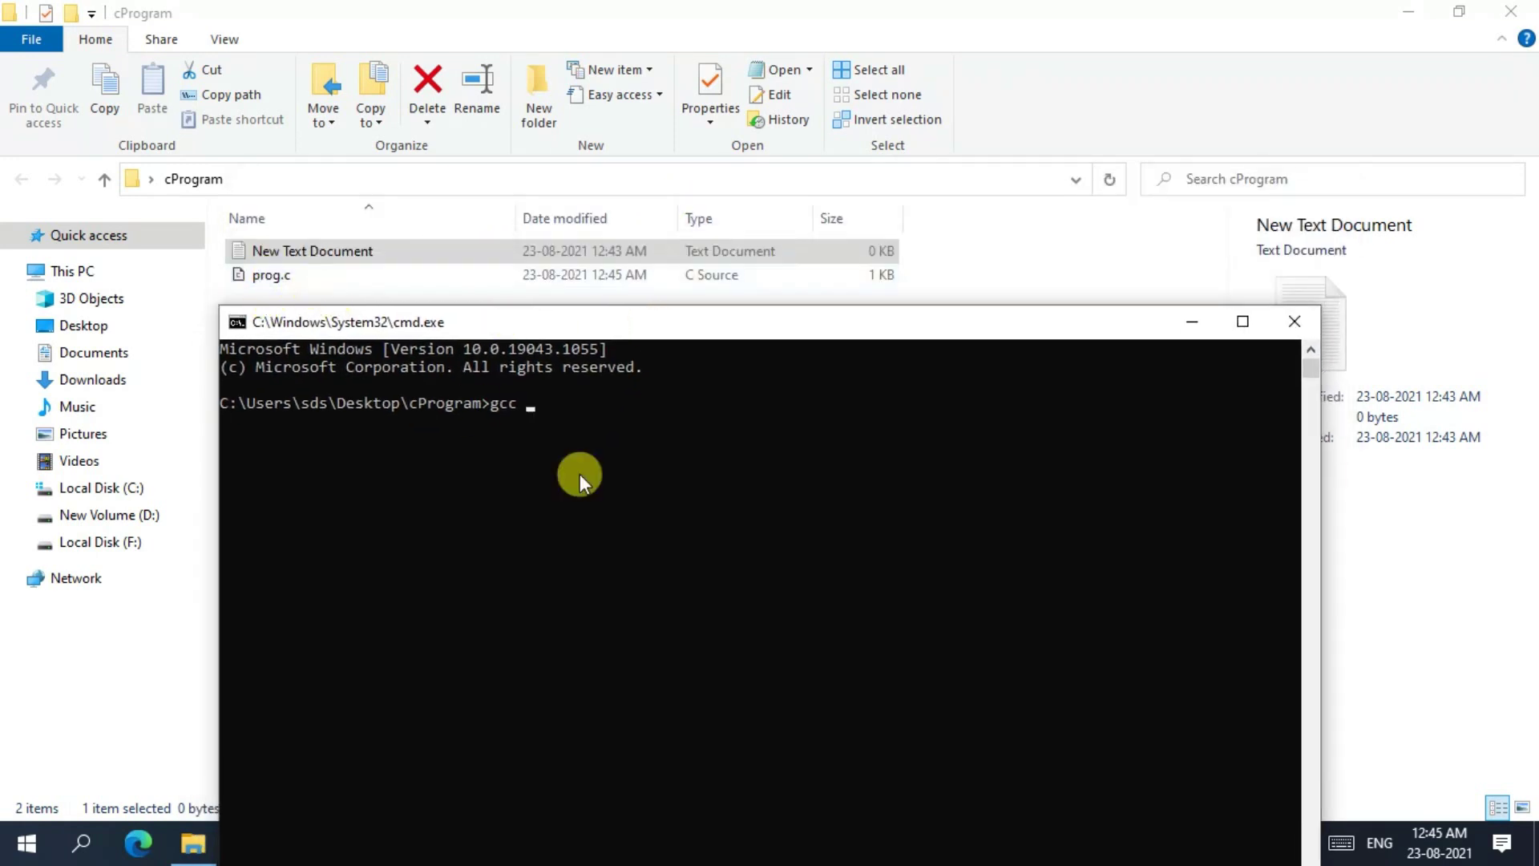
pyautogui.write('prog.c')
pyautogui.press('Return')
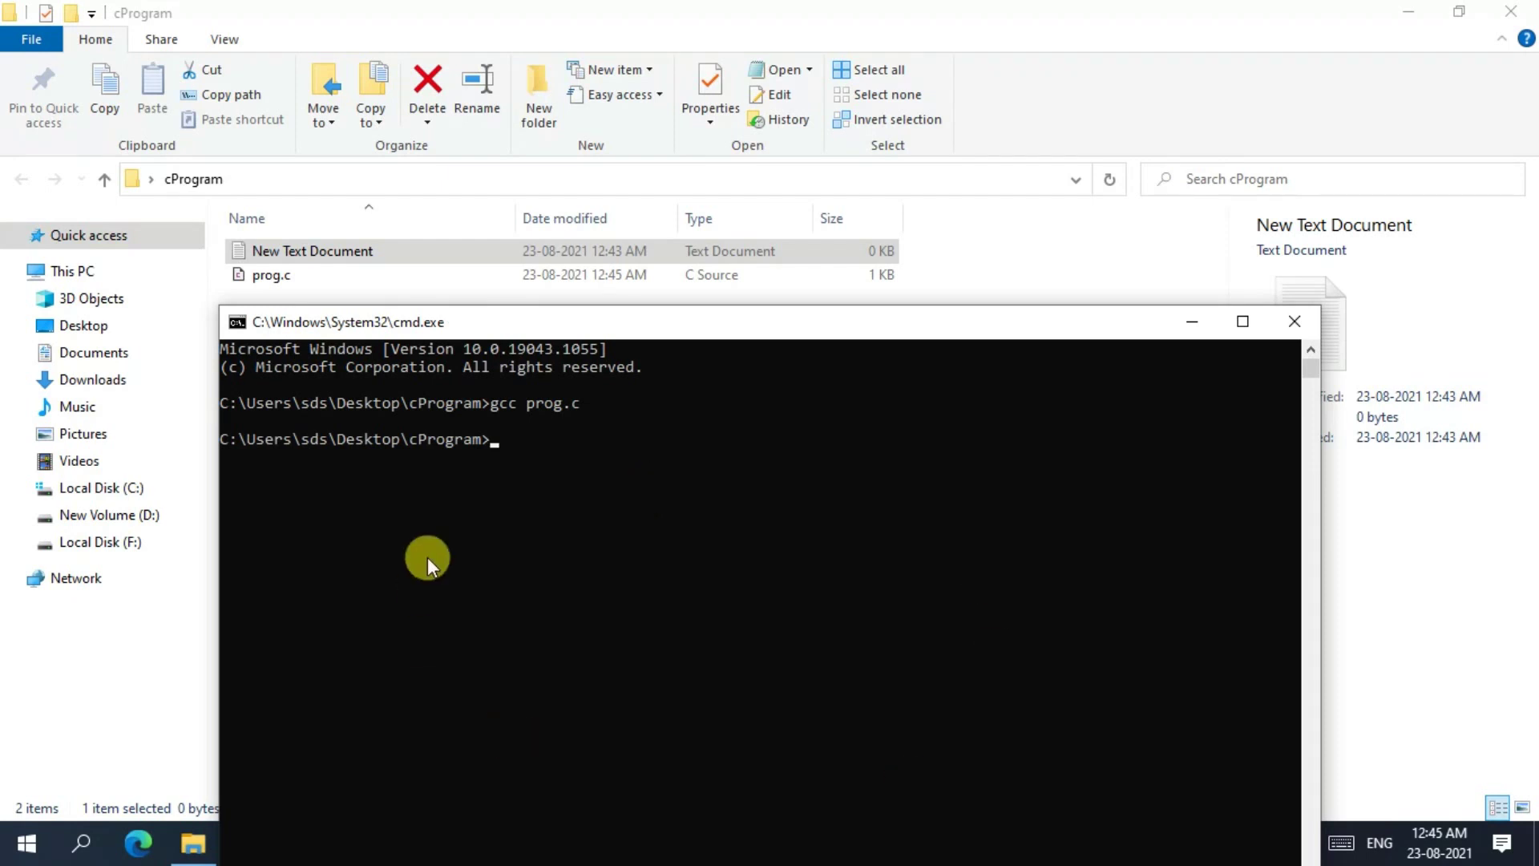
pyautogui.moveTo(441, 324); pyautogui.dragTo(455, 357)
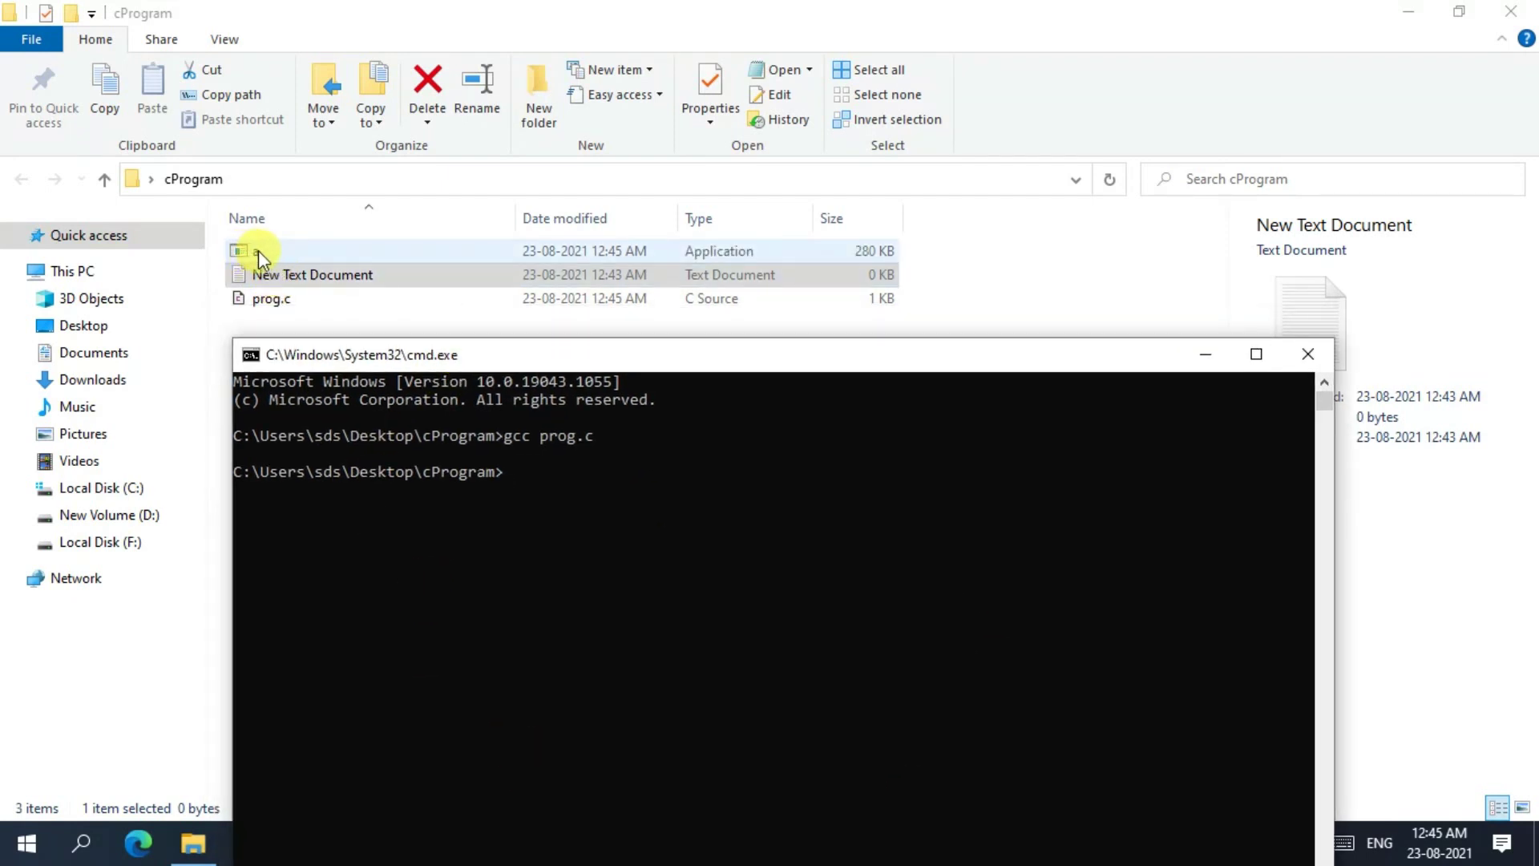
# Run the compiled a program and highlight its Hello World output.
pyautogui.write('a')
pyautogui.press('Return')
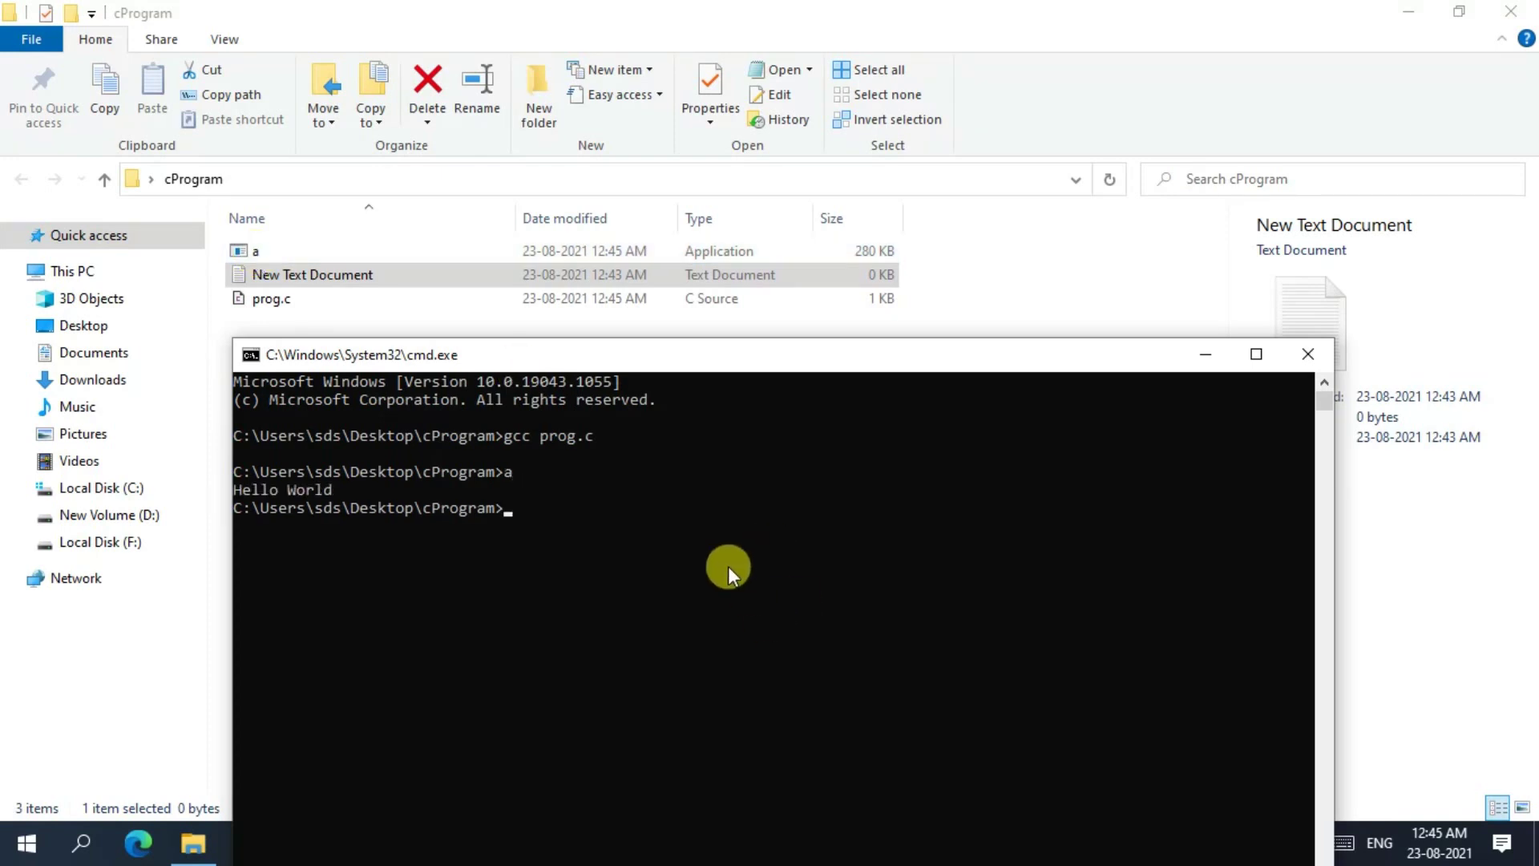
pyautogui.moveTo(385, 491); pyautogui.dragTo(219, 491)
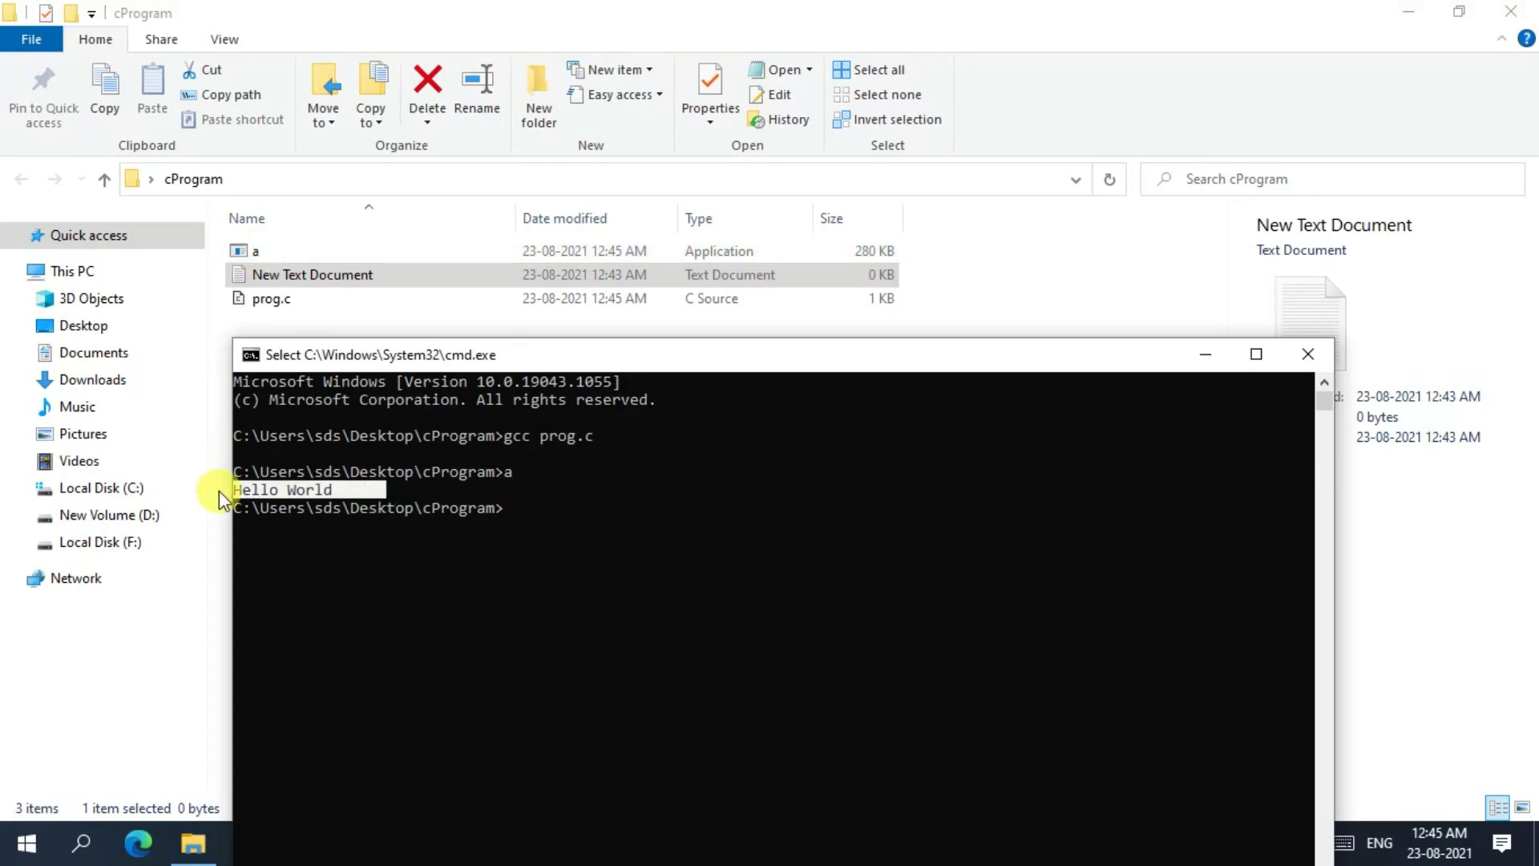
pyautogui.moveTo(401, 485); pyautogui.dragTo(234, 483)
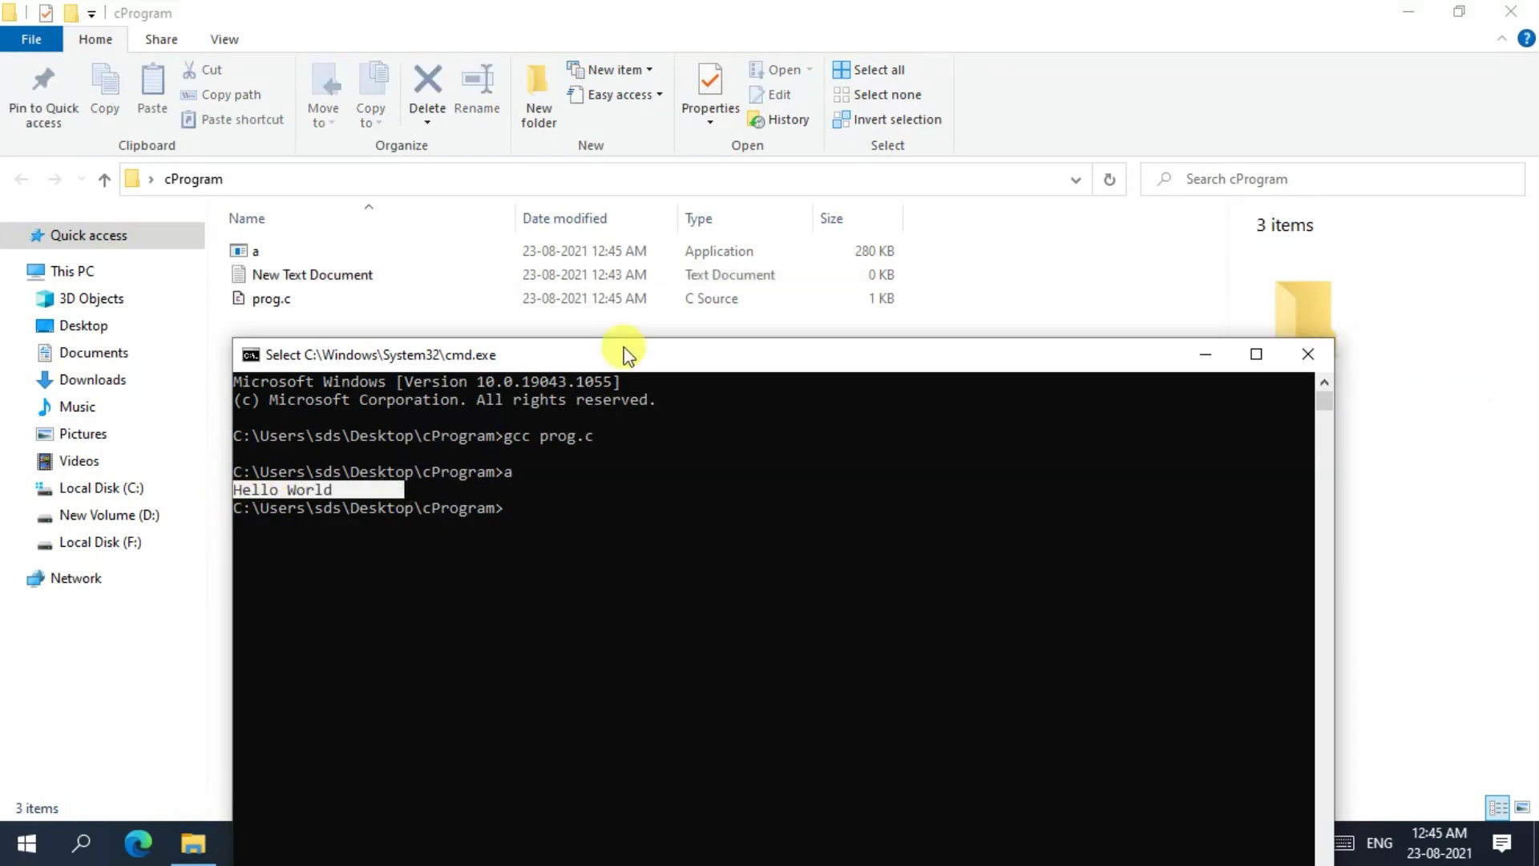
# Check the Hello World text in prog.c and the compiled a file in Explorer.
pyautogui.moveTo(635, 363); pyautogui.dragTo(636, 168)
pyautogui.click(1208, 159)
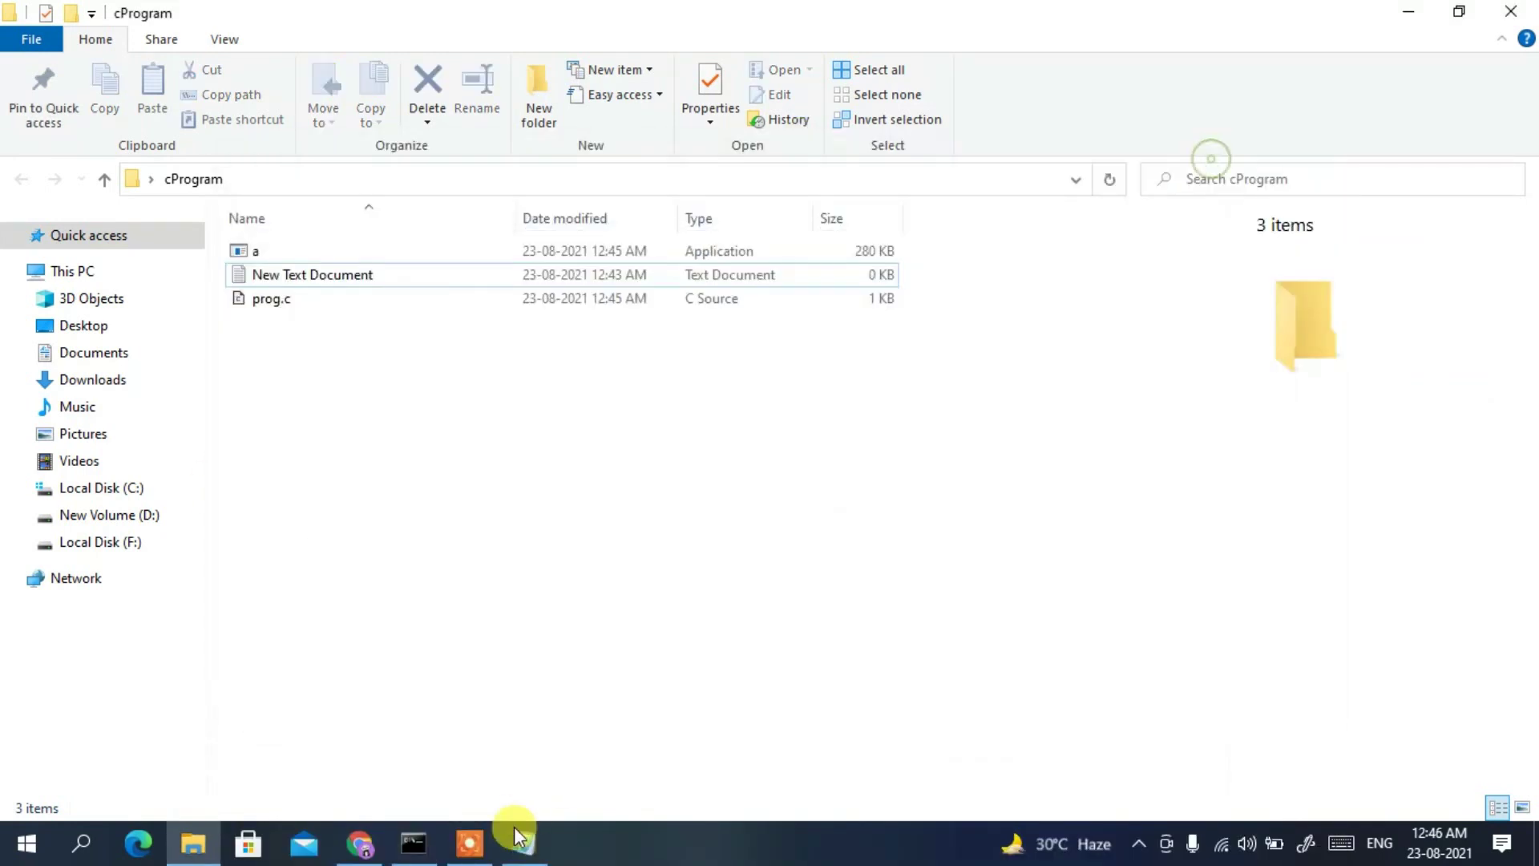
pyautogui.click(531, 852)
pyautogui.moveTo(305, 157); pyautogui.dragTo(436, 157)
pyautogui.click(1404, 39)
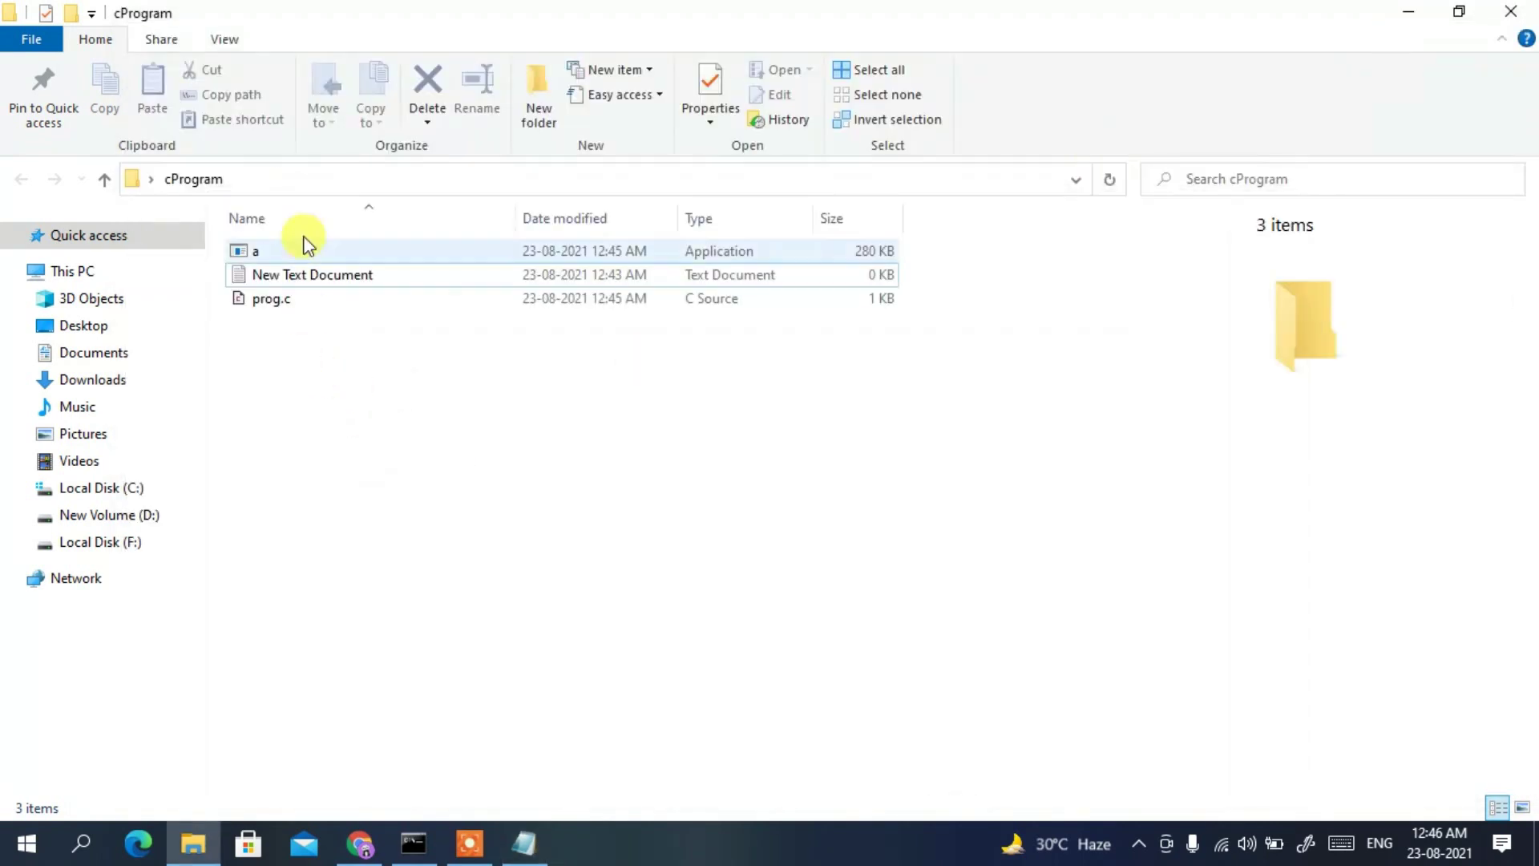
pyautogui.click(258, 253)
# In Command Prompt, recall 'gcc prog.c' and start appending the -o option.
pyautogui.click(401, 848)
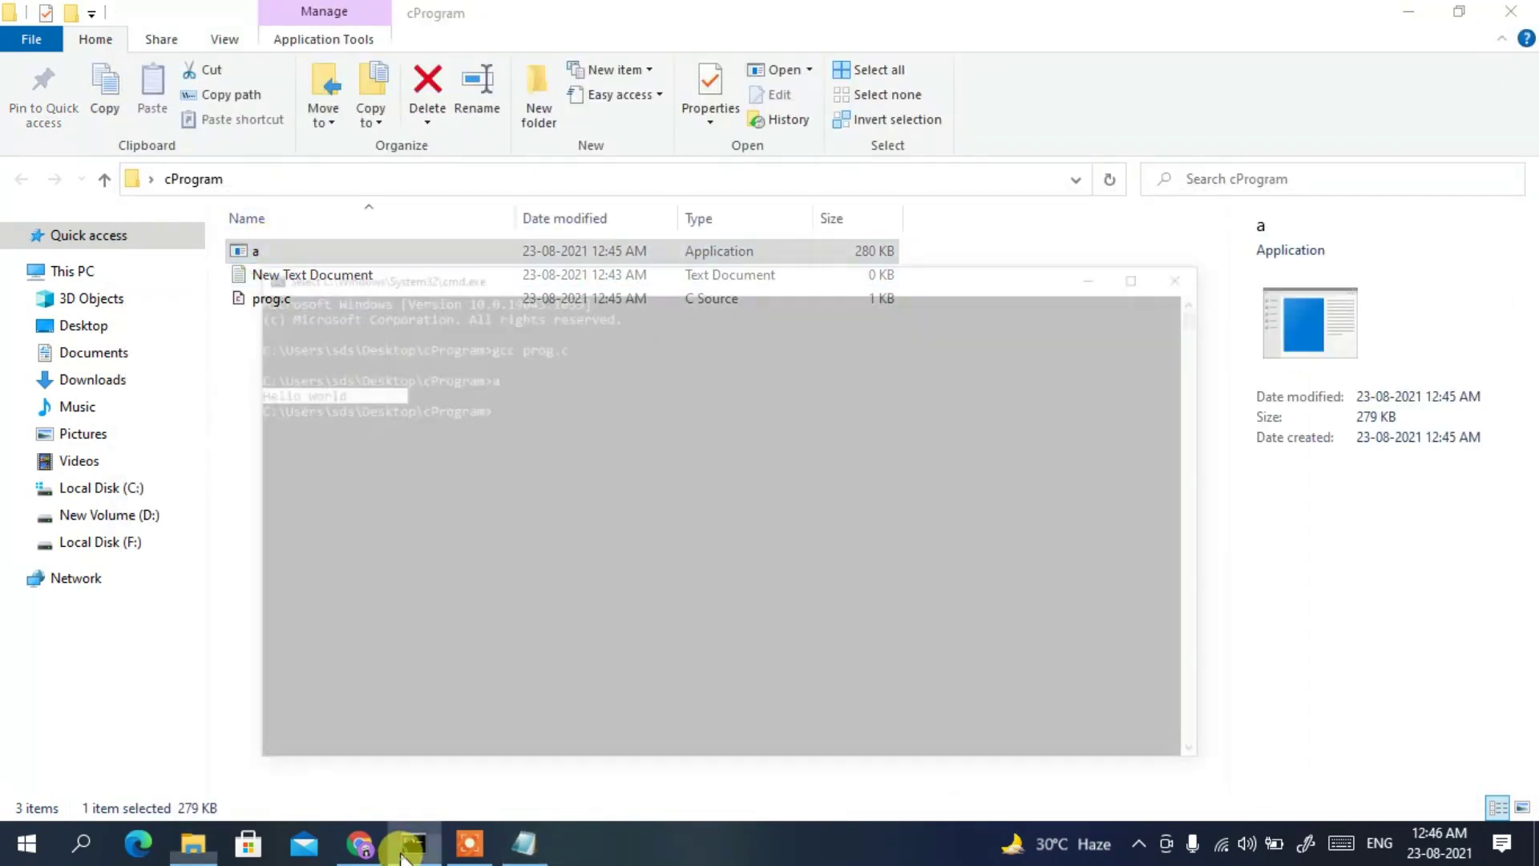
pyautogui.click(594, 383)
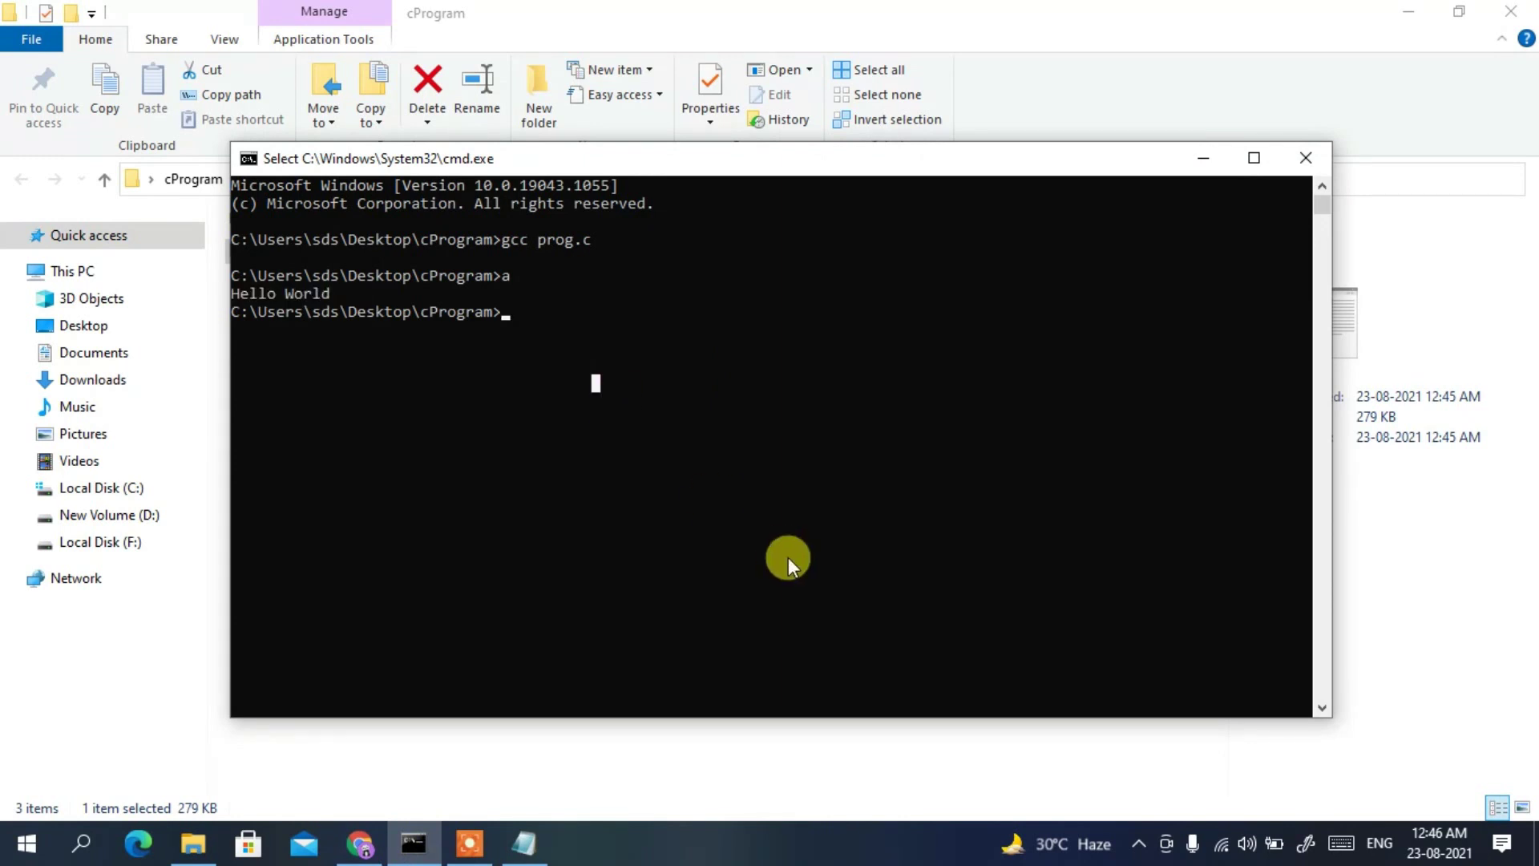
pyautogui.press('Escape')
pyautogui.write('a')
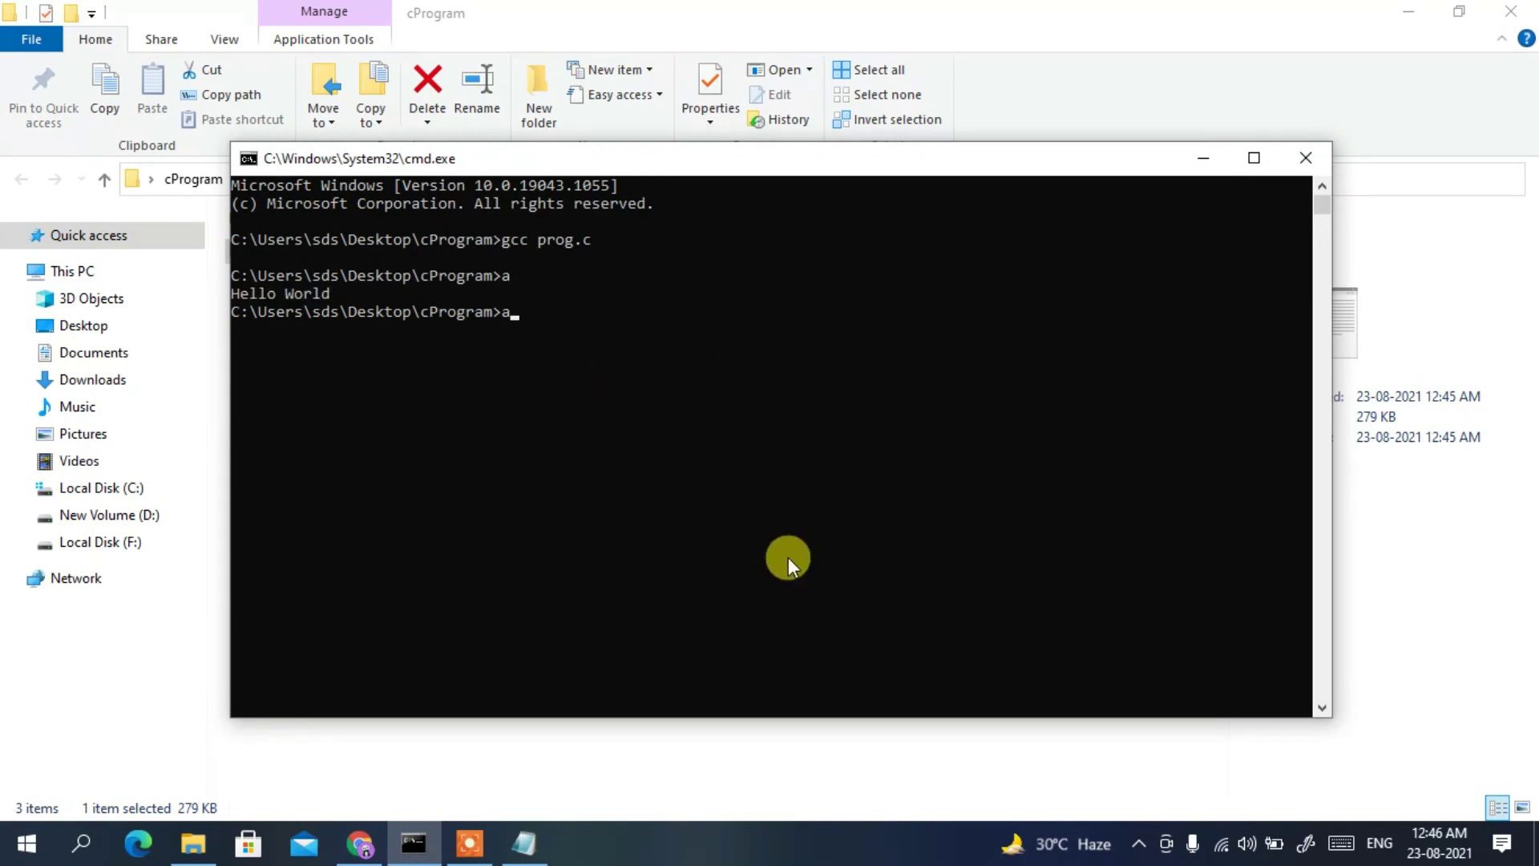
pyautogui.press('Up')
pyautogui.press('Up')
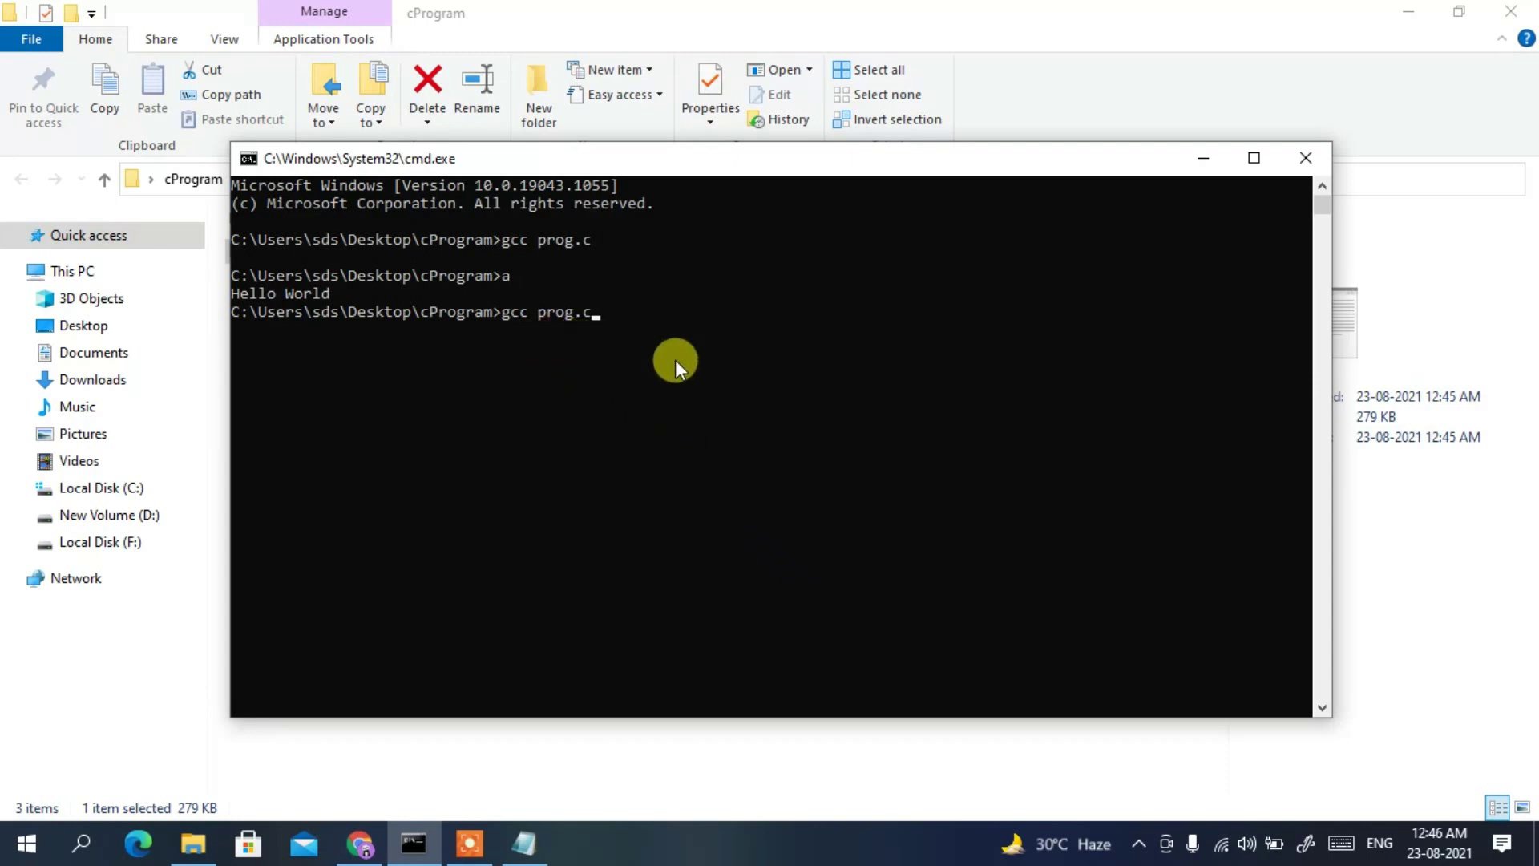
pyautogui.write('-o "out')
# Complete and run 'gcc prog.c -o output', creating an executable named output.
pyautogui.write('put')
pyautogui.press('Return')
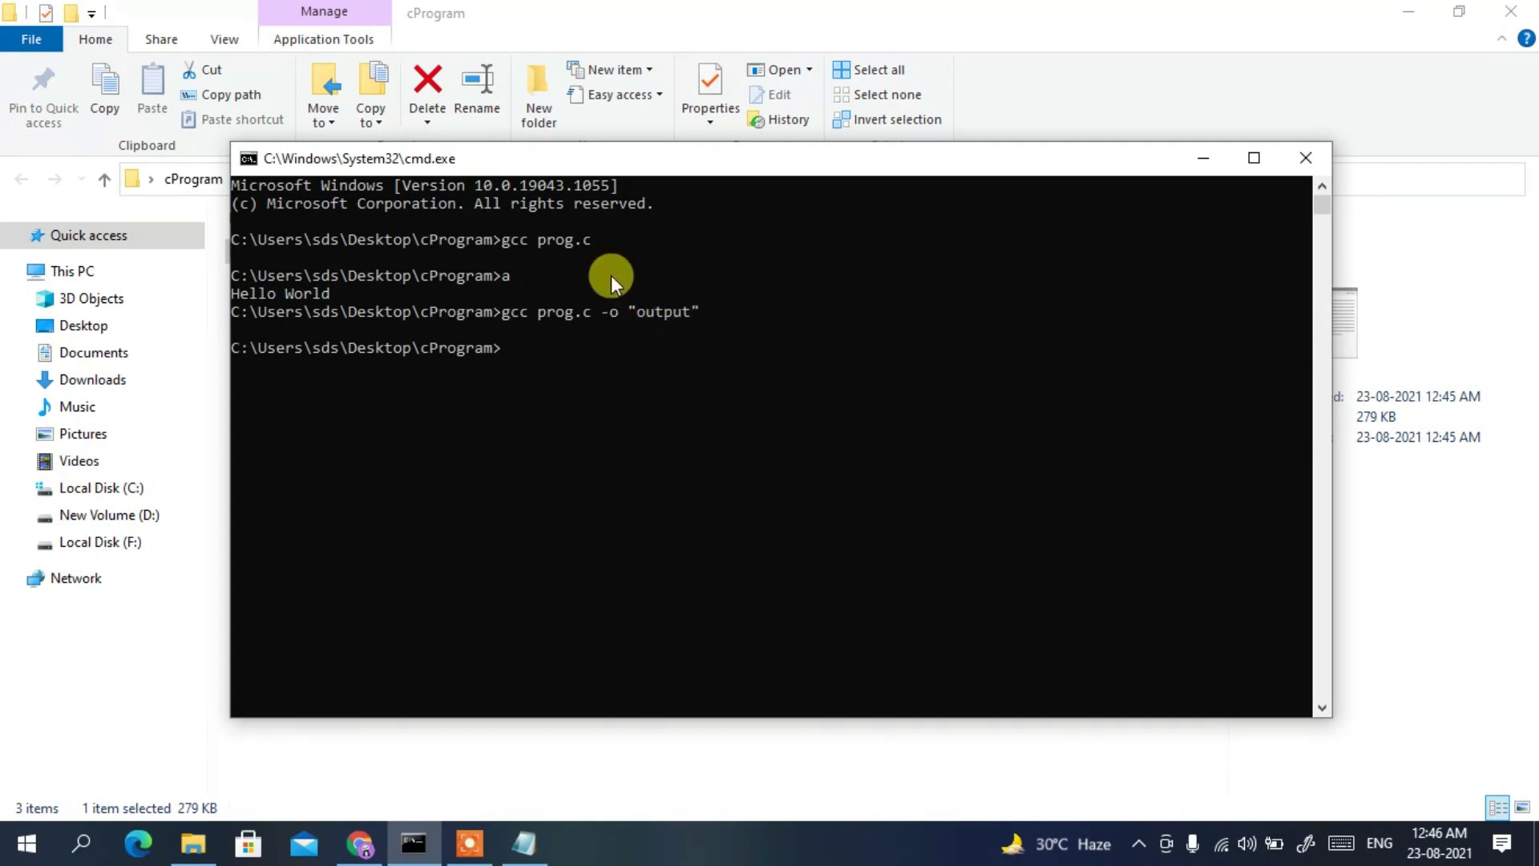
pyautogui.moveTo(641, 169); pyautogui.dragTo(619, 406)
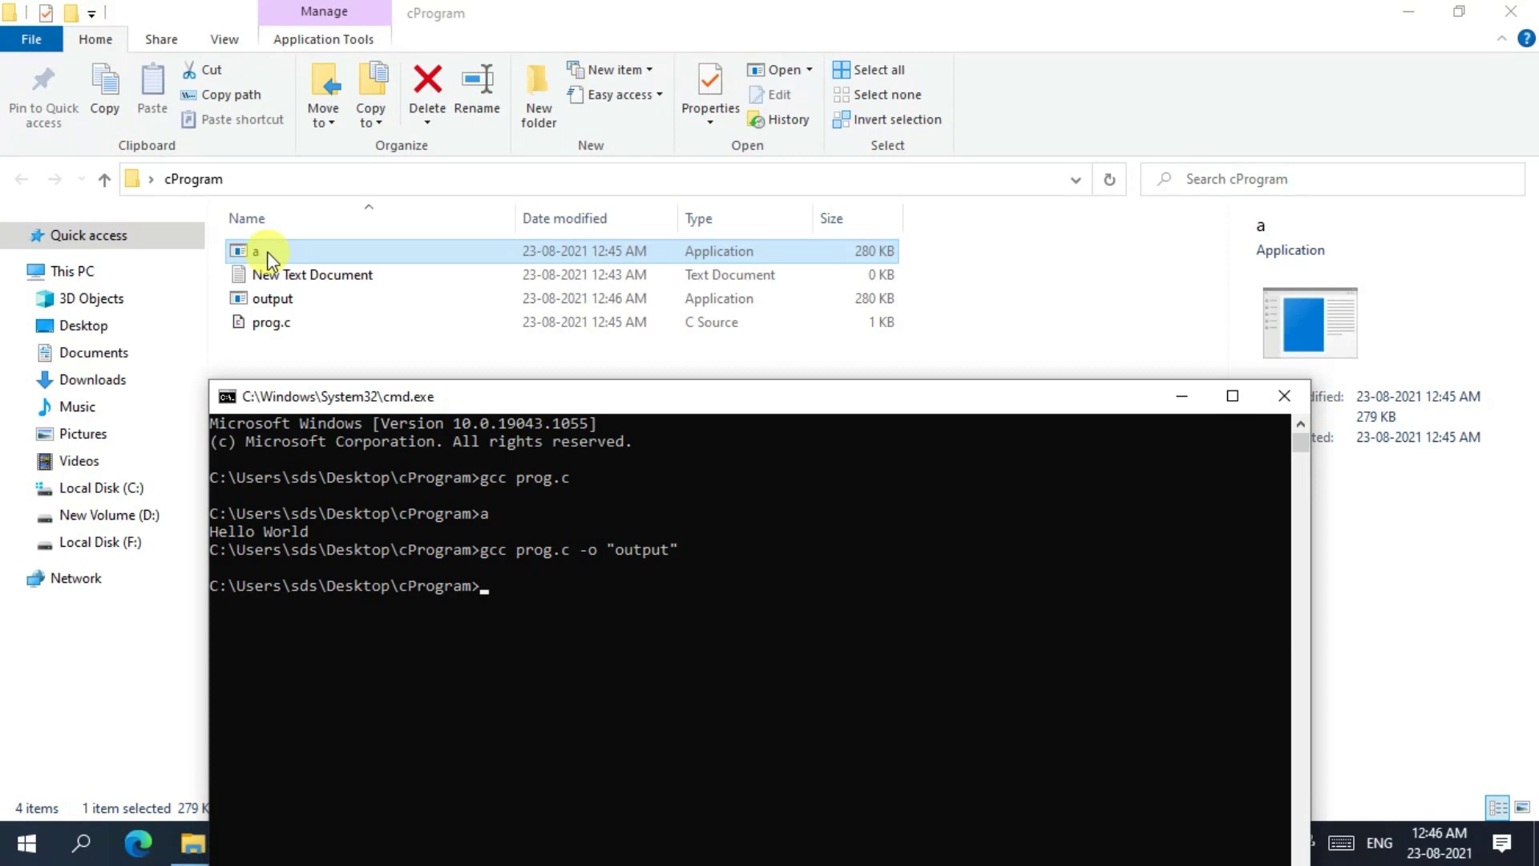
pyautogui.moveTo(610, 547); pyautogui.dragTo(678, 549)
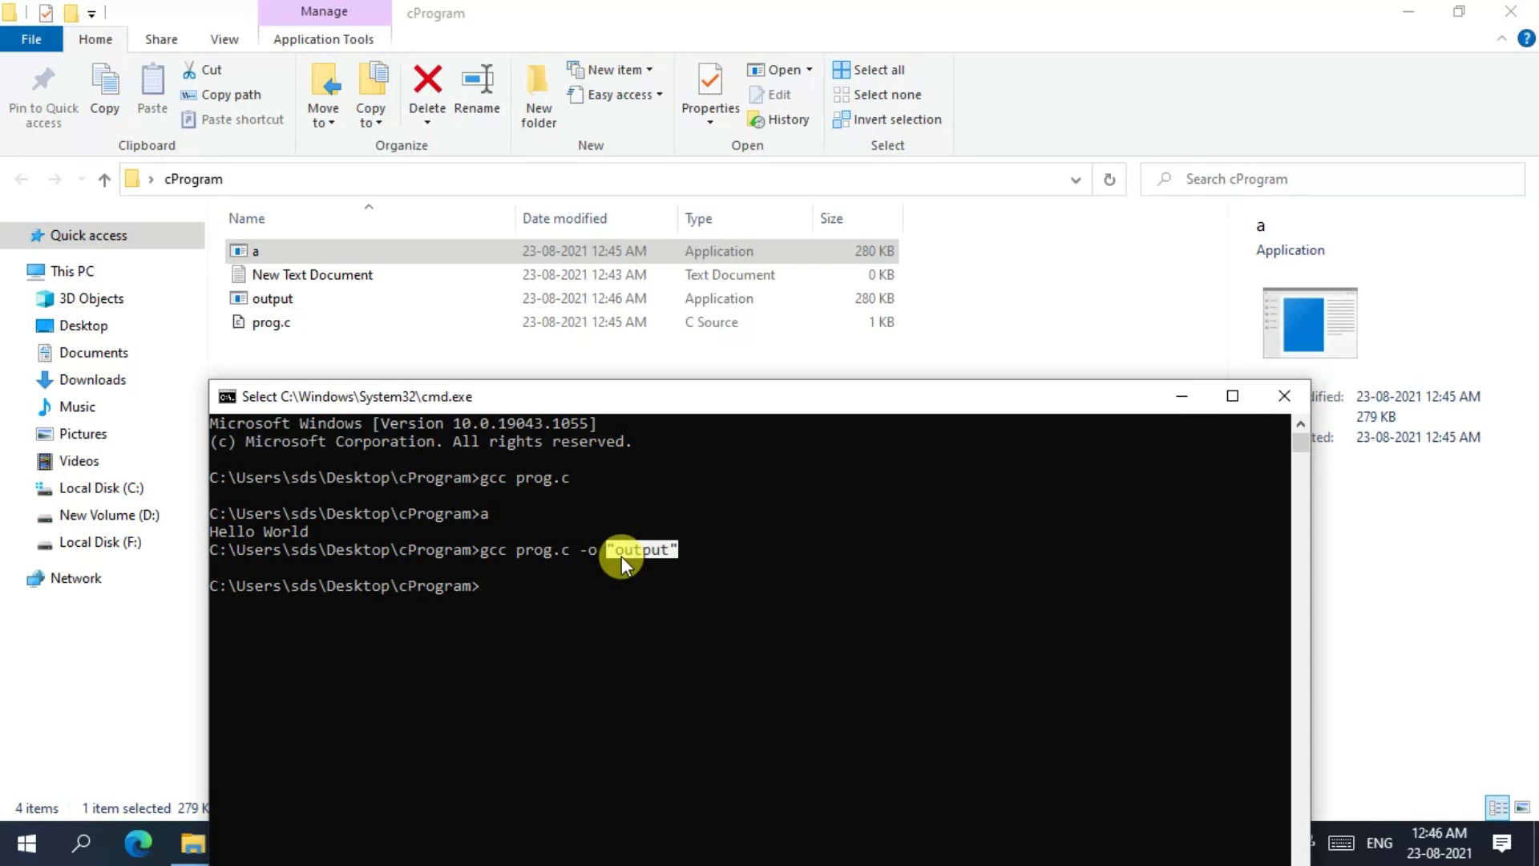
pyautogui.click(582, 651)
# Run output, highlight its Hello World line, and move the window to the top.
pyautogui.press('Escape')
pyautogui.write('output')
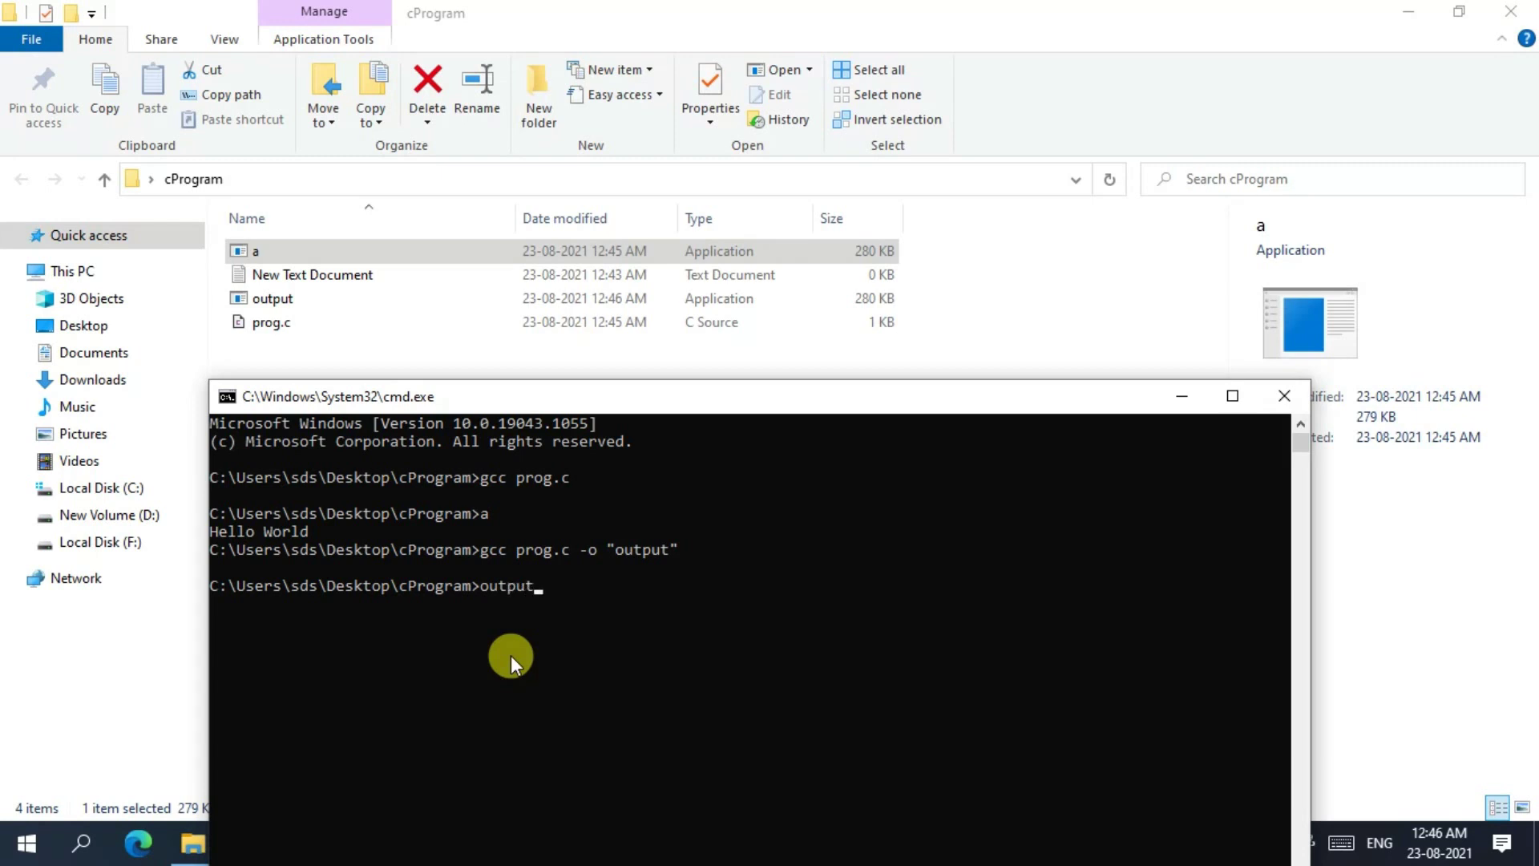
pyautogui.press('Return')
pyautogui.moveTo(320, 606); pyautogui.dragTo(209, 604)
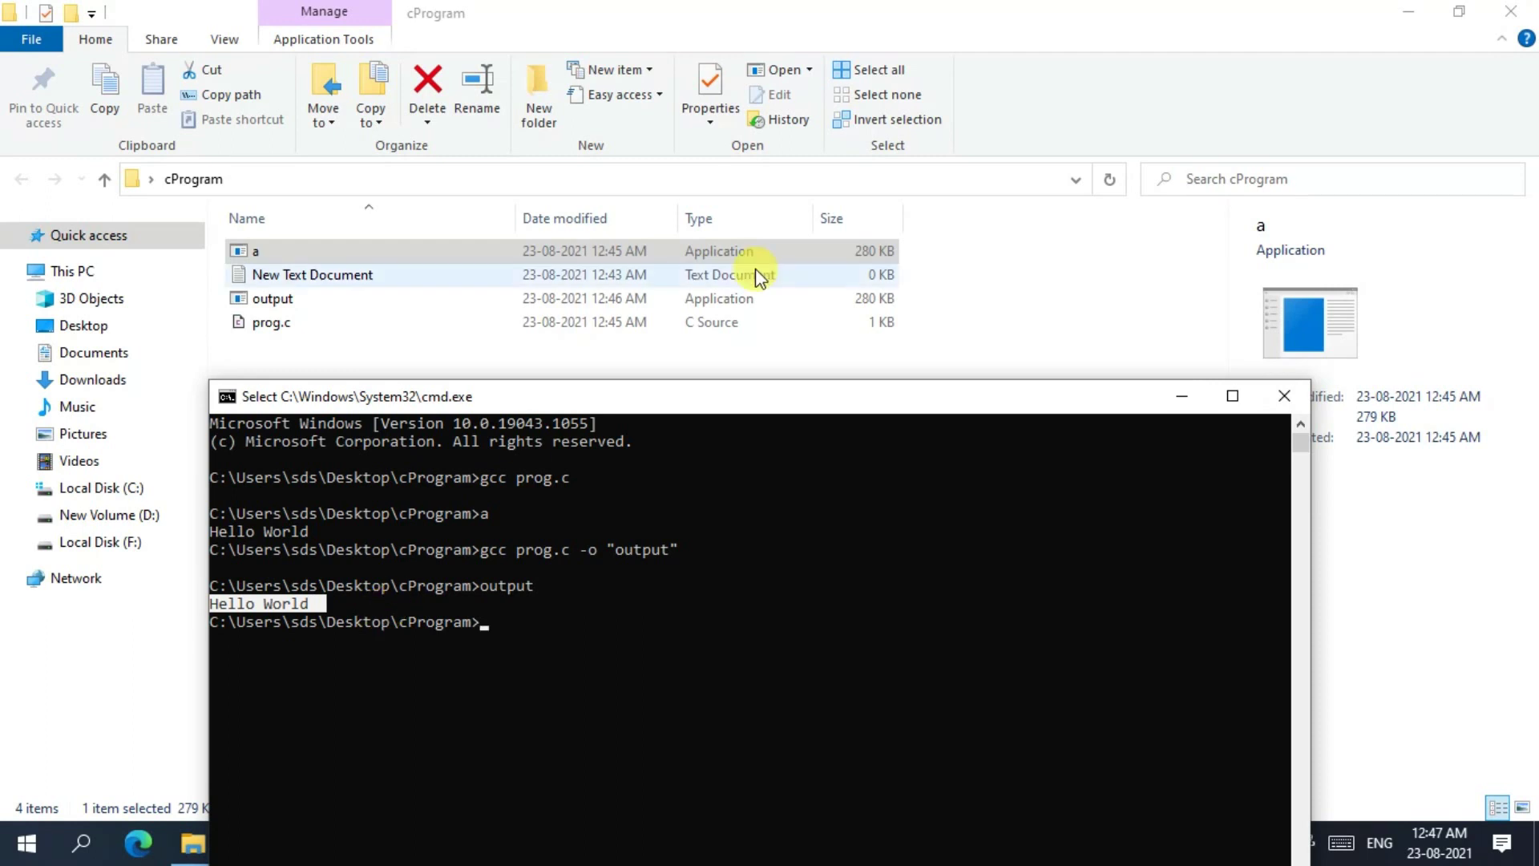
pyautogui.moveTo(723, 402); pyautogui.dragTo(830, 152)
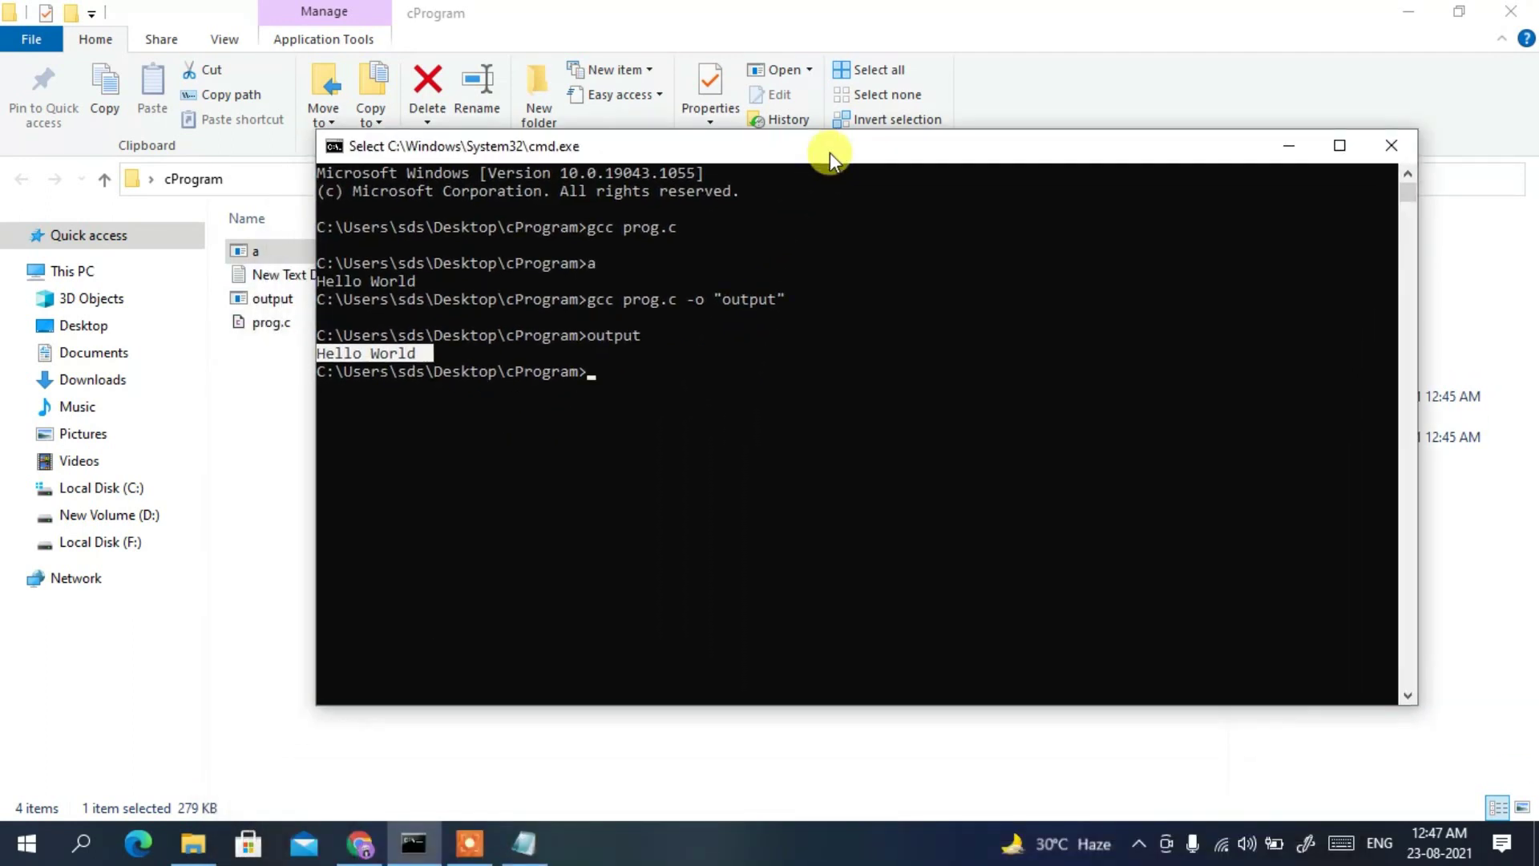